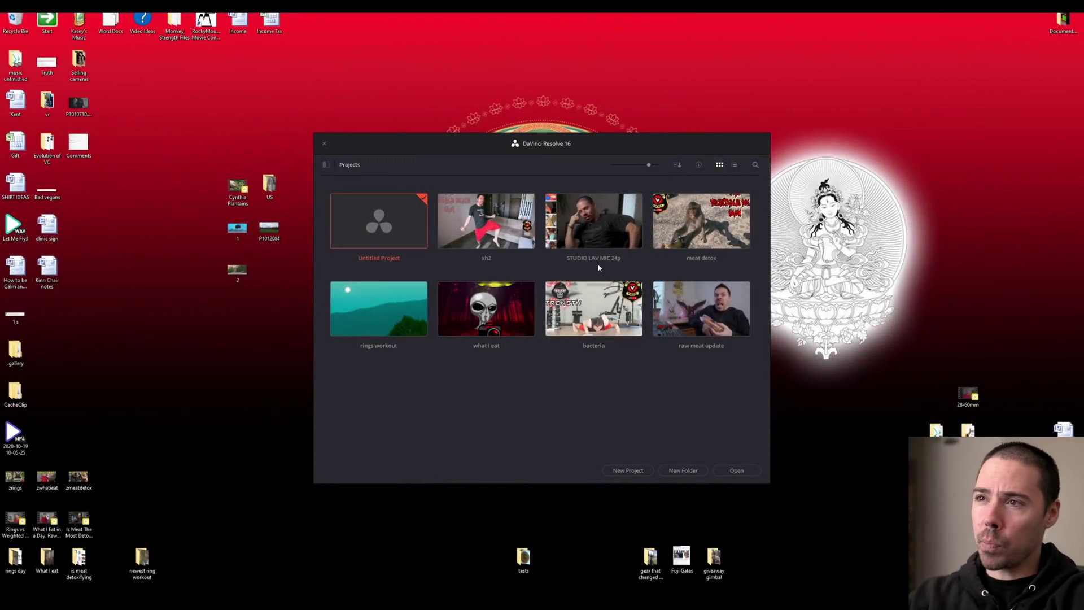
Load the STUDIO LAV MIC 24p project from the Project Manager and go to the Edit page.
{"action": "double_click", "coordinate": [597, 228]}
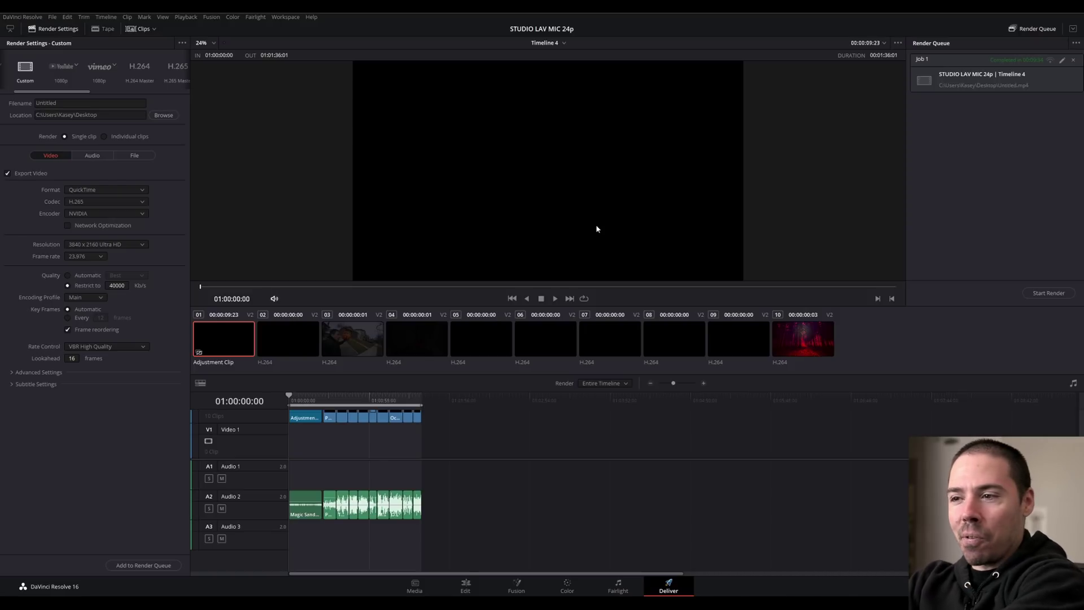
{"action": "left_click", "coordinate": [467, 590]}
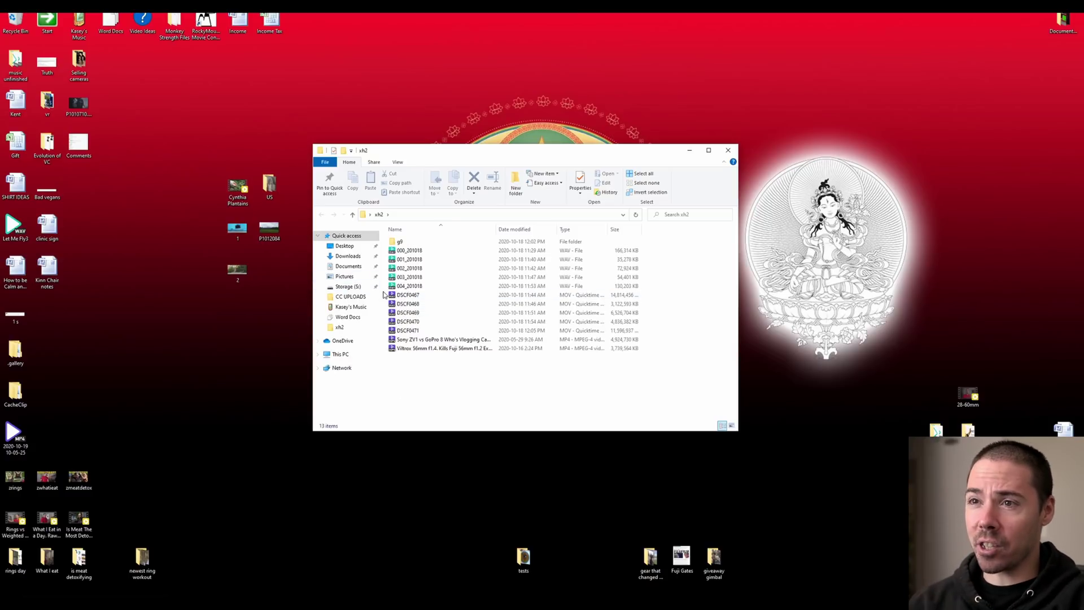
Select DSCF0467–DSCF0471 in Explorer and drag them onto Resolve's timeline.
{"action": "left_click_drag", "start_coordinate": [383, 294], "coordinate": [442, 335]}
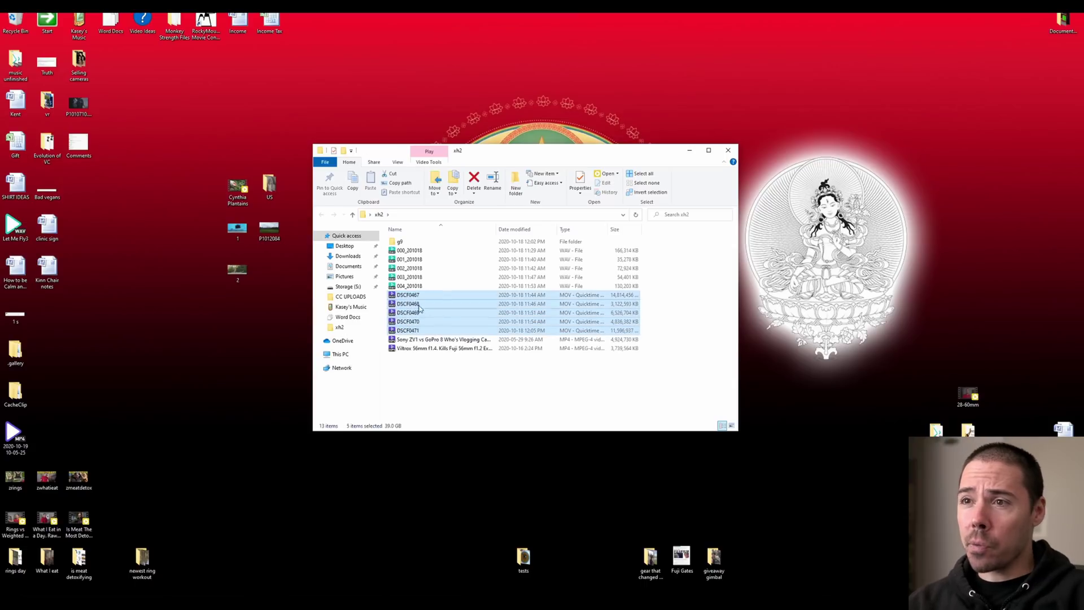
{"action": "left_click_drag", "start_coordinate": [399, 296], "coordinate": [341, 413]}
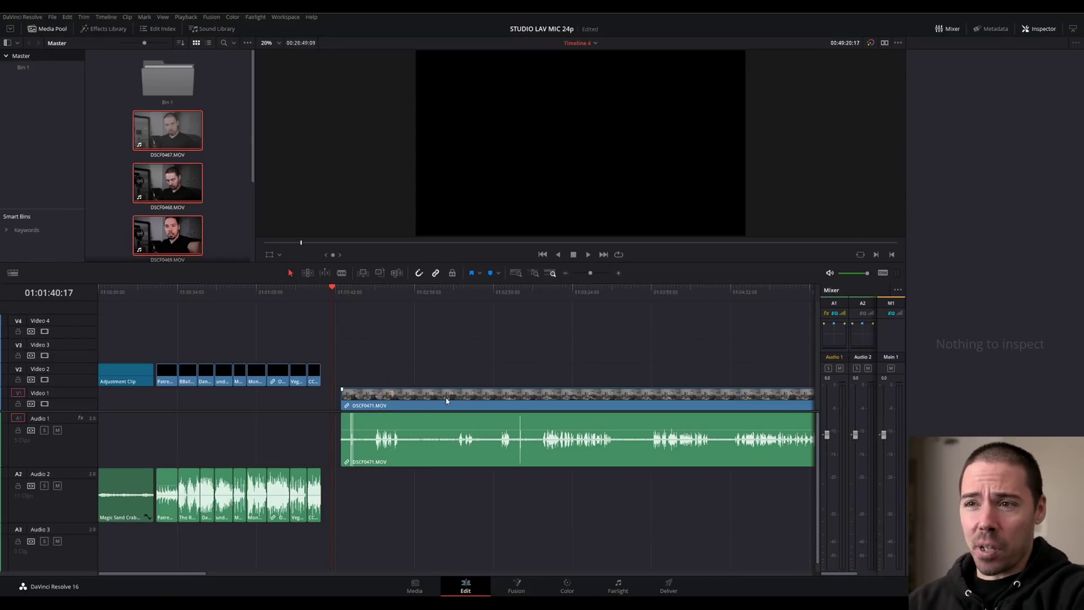
{"action": "scroll", "coordinate": [446, 401], "scroll_direction": "down", "scroll_amount": 5}
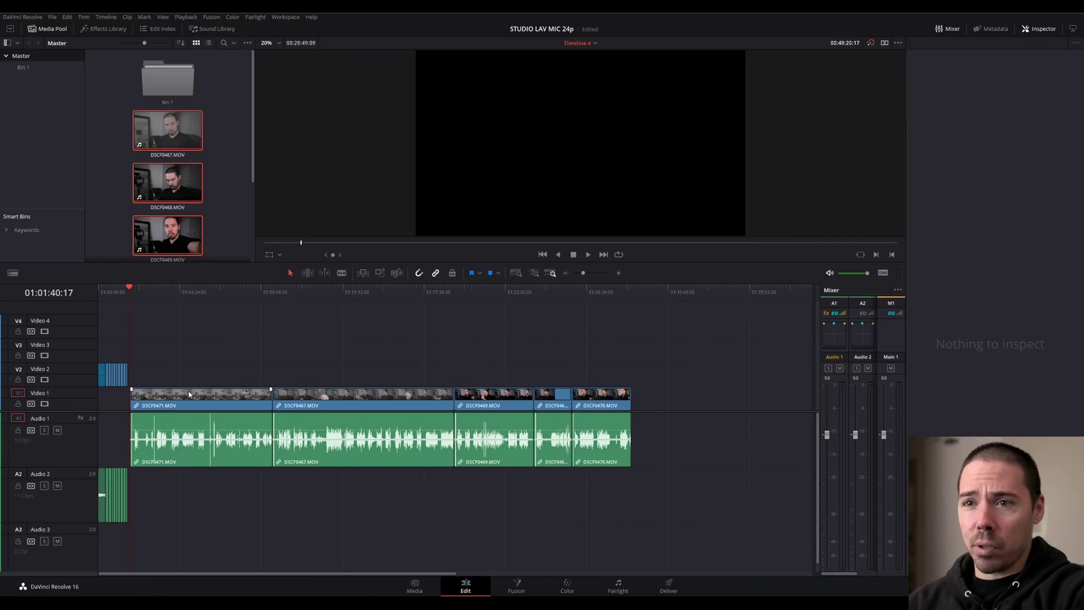
Click through the DSCF0471, DSCF0467 and DSCF0469 clips, then select every timeline clip.
{"action": "left_click", "coordinate": [162, 411]}
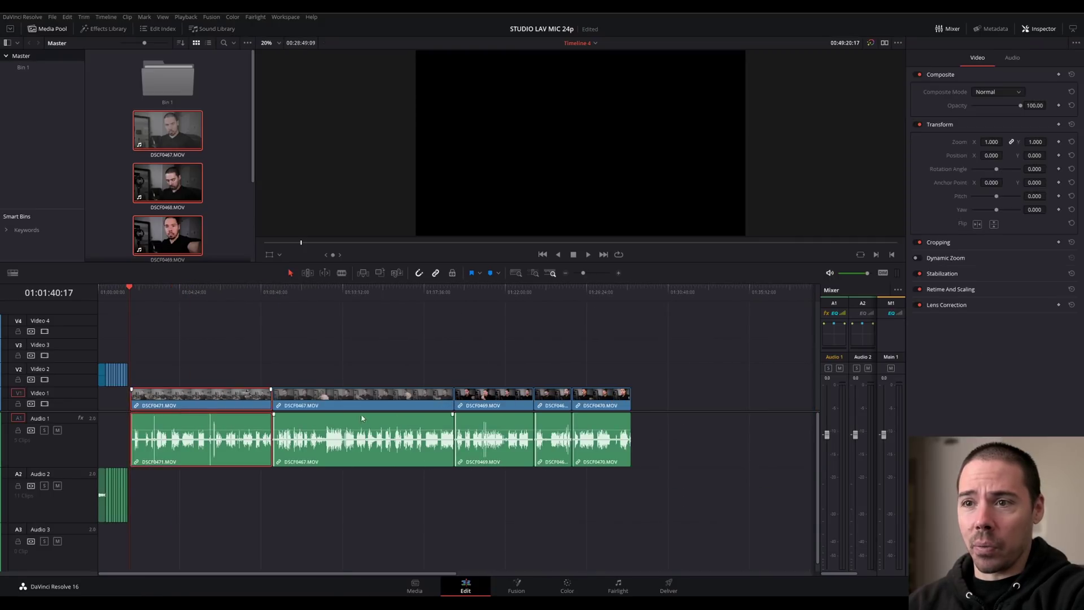
{"action": "left_click", "coordinate": [330, 408]}
{"action": "left_click", "coordinate": [491, 411]}
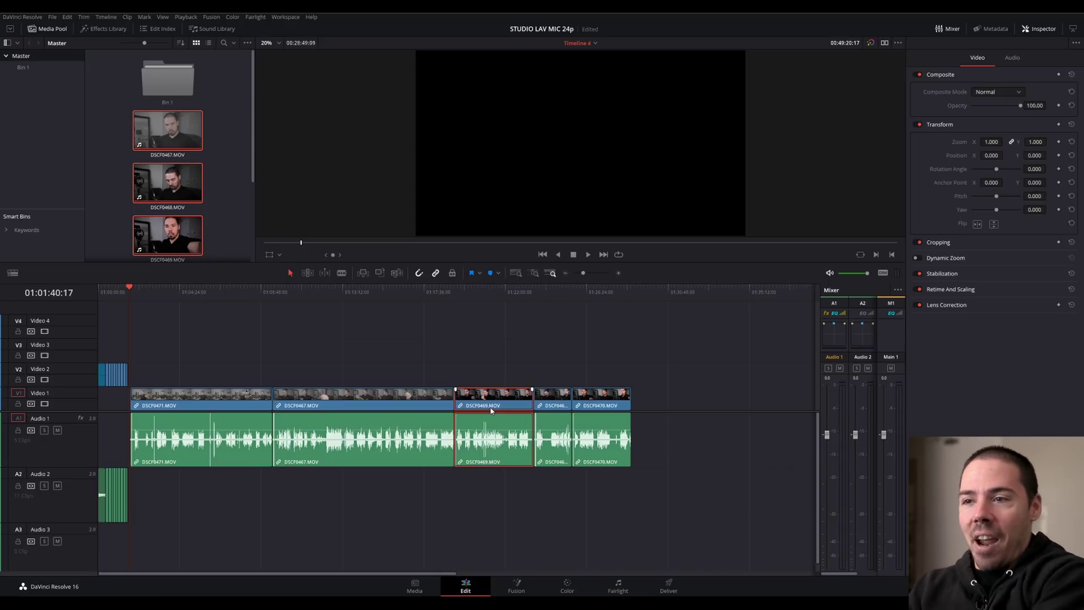
{"action": "key", "text": "ctrl+a"}
Clear the timeline, import DSCF0467–DSCF0471 into the Media Pool and place them on V1/A1.
{"action": "key", "text": "Delete"}
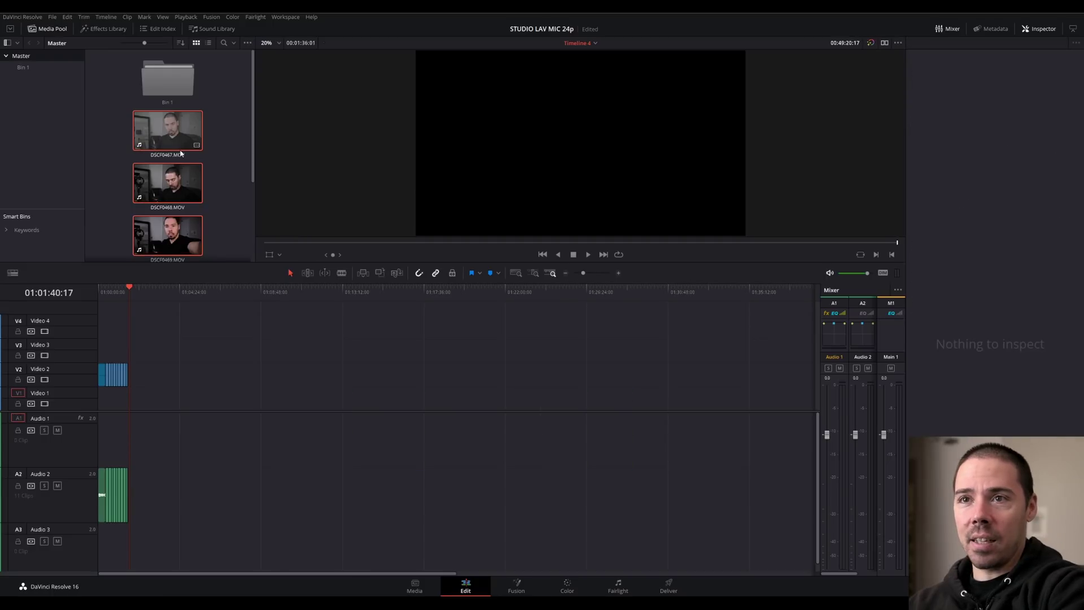
{"action": "right_click", "coordinate": [185, 139]}
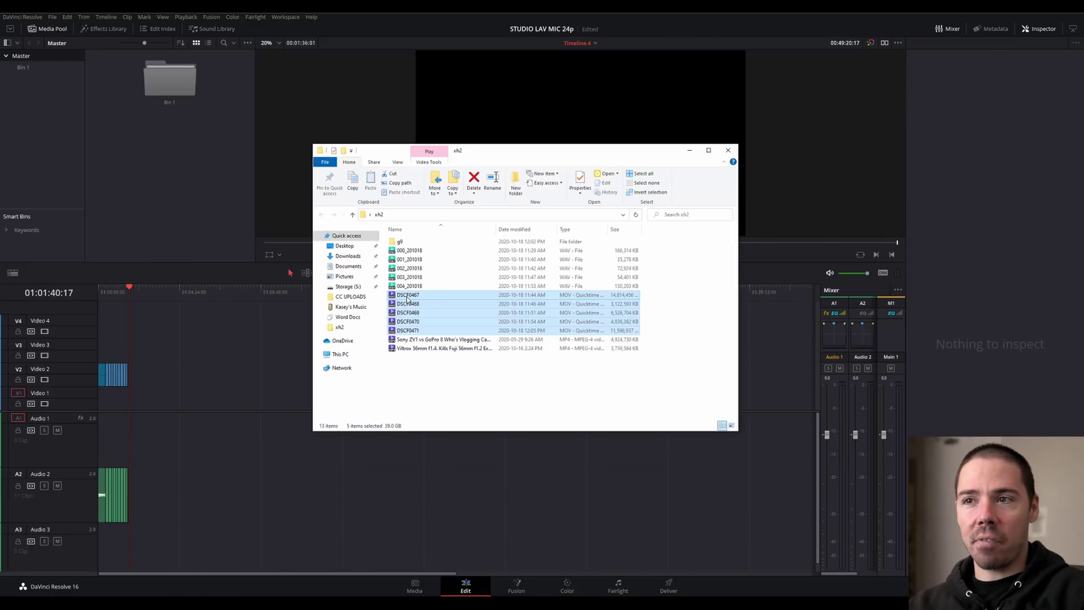
{"action": "left_click_drag", "start_coordinate": [408, 300], "coordinate": [167, 183]}
{"action": "left_click_drag", "start_coordinate": [168, 131], "coordinate": [154, 425]}
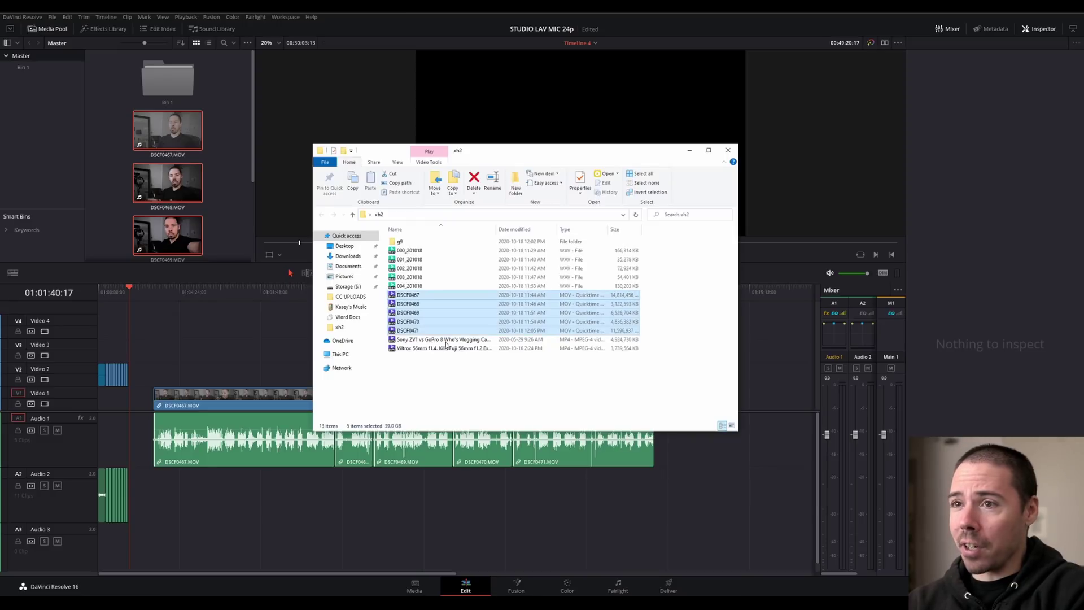
{"action": "left_click", "coordinate": [108, 30]}
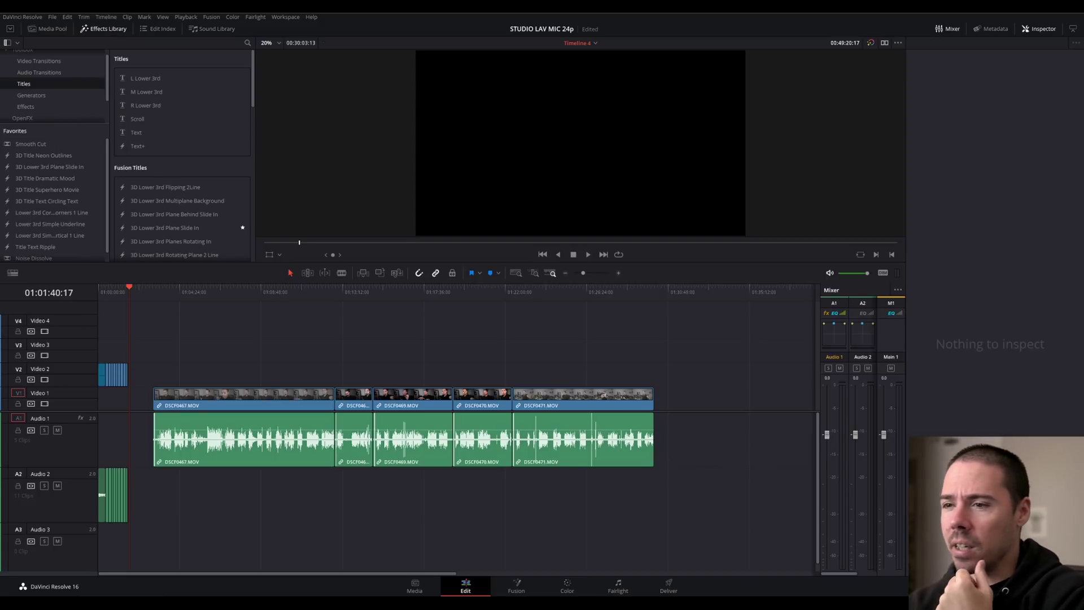
Drag the Sony ZV1 vs GoPro 8 MP4 from the xh2 folder into the Media Pool.
{"action": "key", "text": "alt+Tab"}
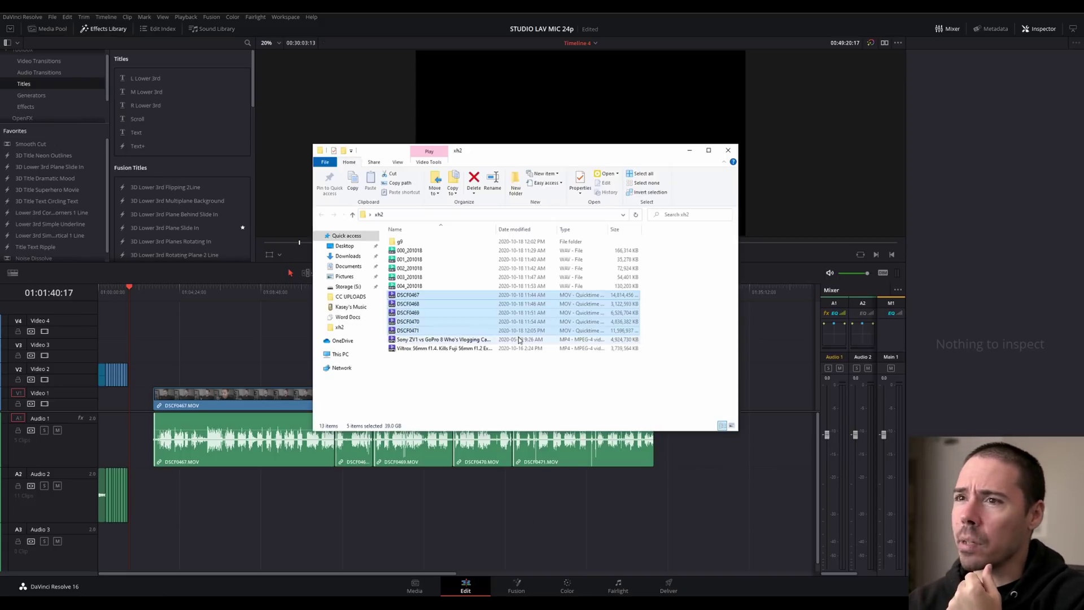
{"action": "left_click", "coordinate": [411, 340]}
{"action": "left_click_drag", "start_coordinate": [410, 341], "coordinate": [54, 33]}
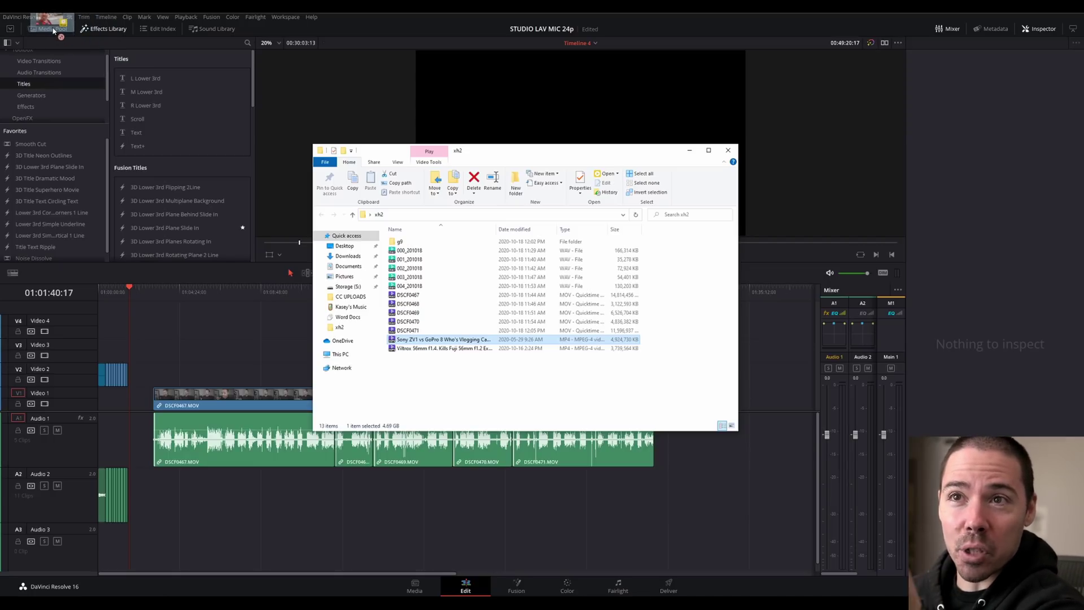
{"action": "left_click_drag", "start_coordinate": [54, 31], "coordinate": [168, 152]}
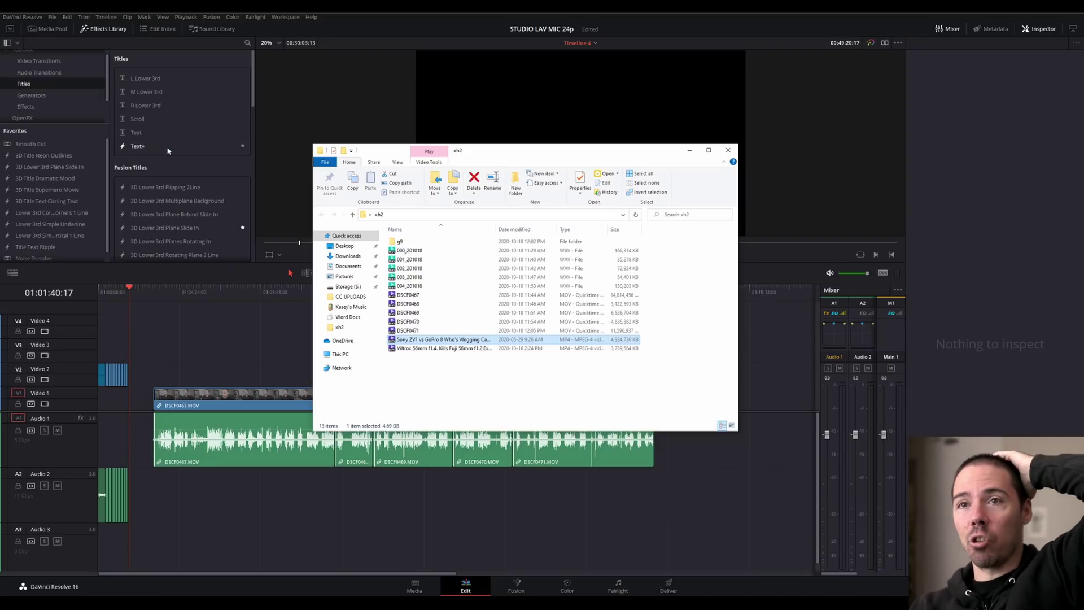
{"action": "left_click", "coordinate": [46, 27]}
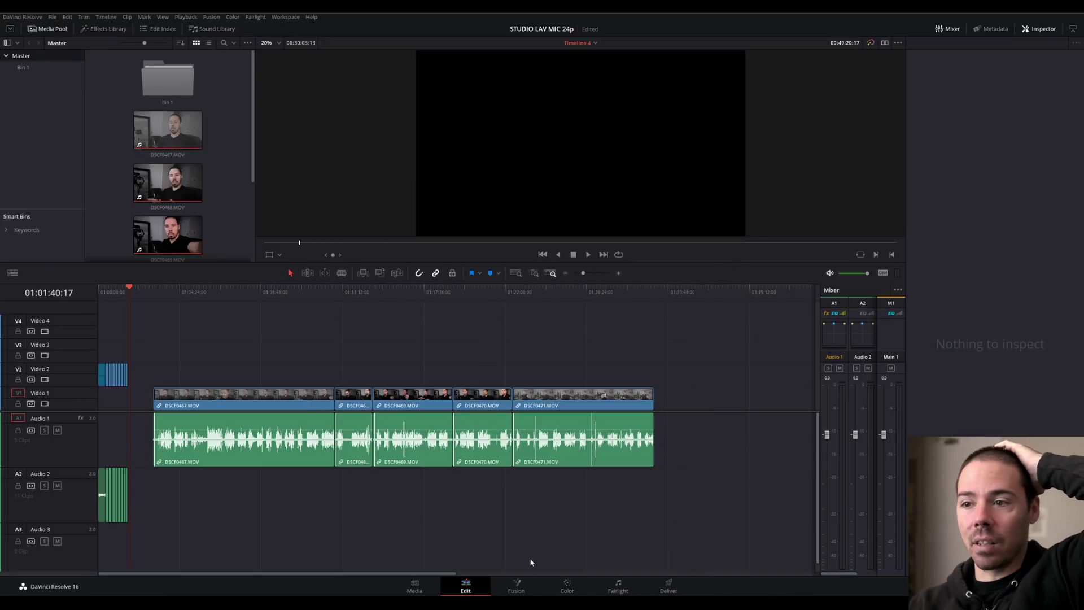
{"action": "key", "text": "alt+Tab"}
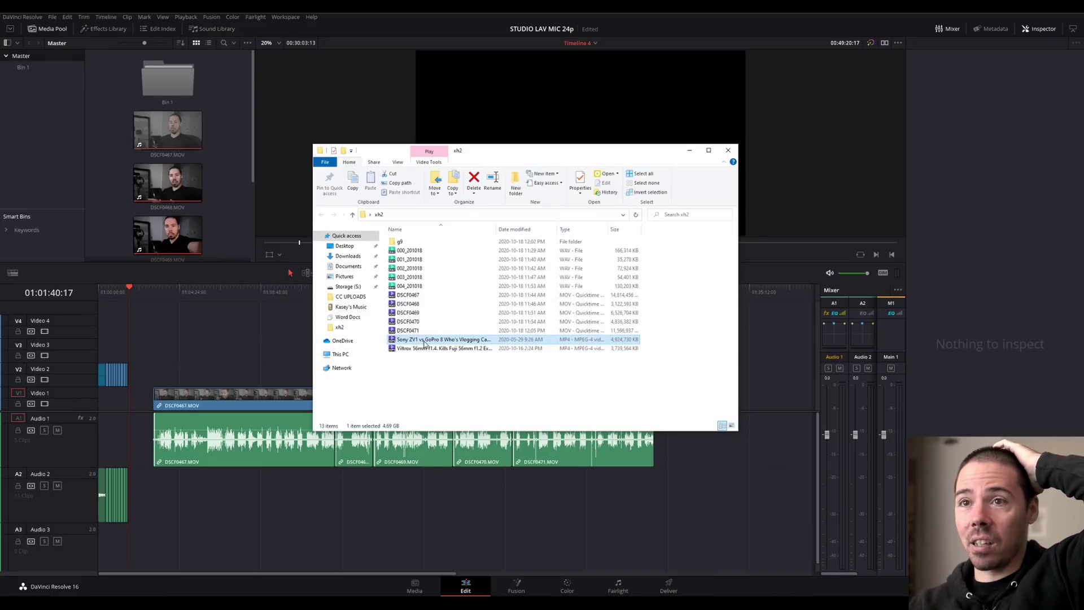
{"action": "left_click_drag", "start_coordinate": [425, 343], "coordinate": [170, 183]}
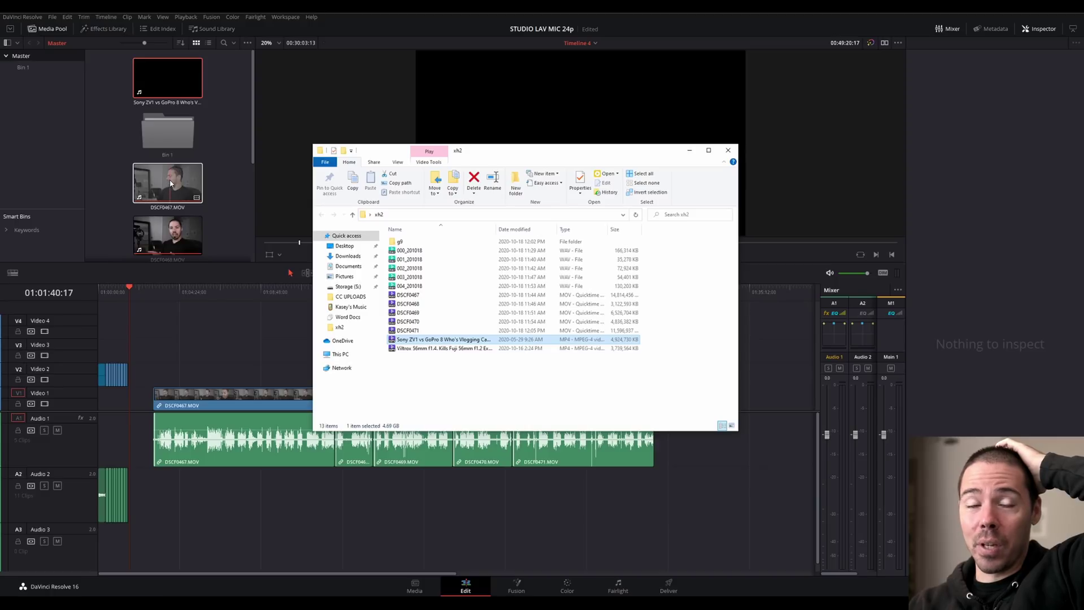
Open the Sony ZV1 vs GoPro 8 clip in the source viewer, scrub ahead and play briefly.
{"action": "left_click", "coordinate": [223, 158]}
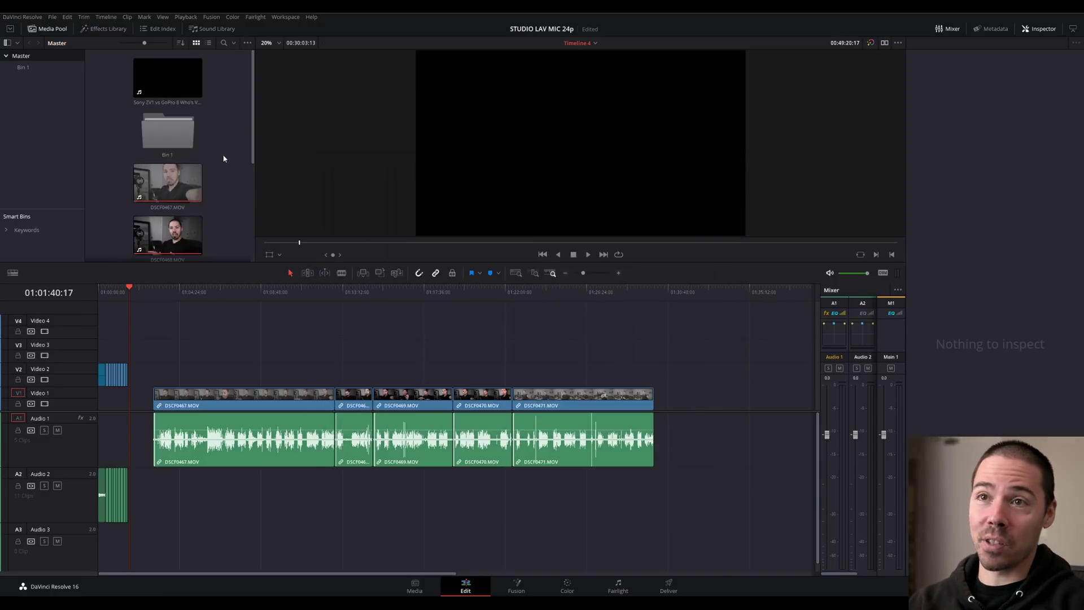
{"action": "double_click", "coordinate": [168, 92]}
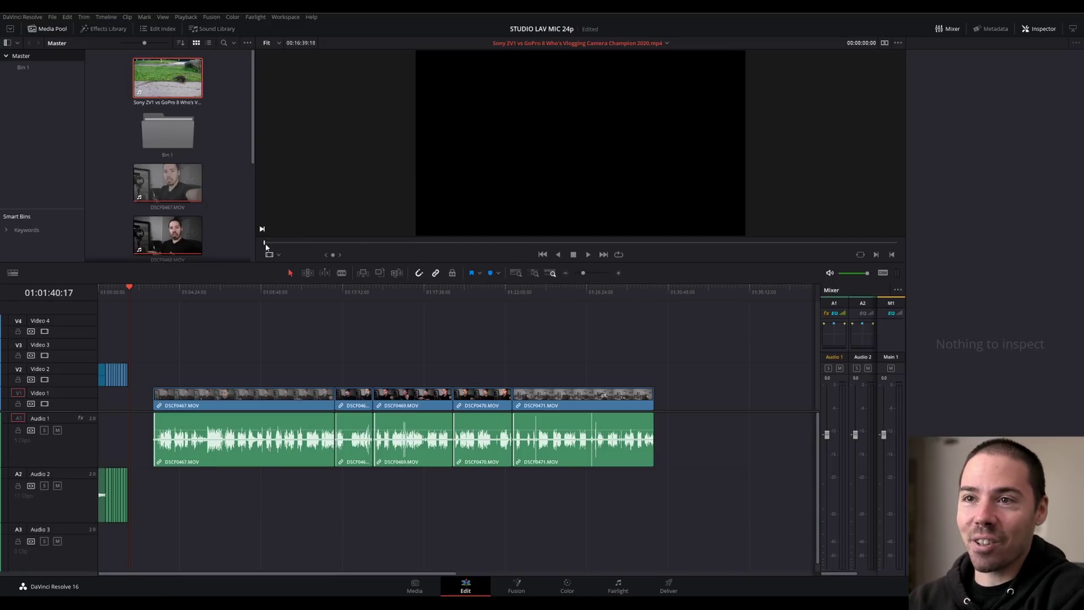
{"action": "left_click_drag", "start_coordinate": [266, 246], "coordinate": [605, 255]}
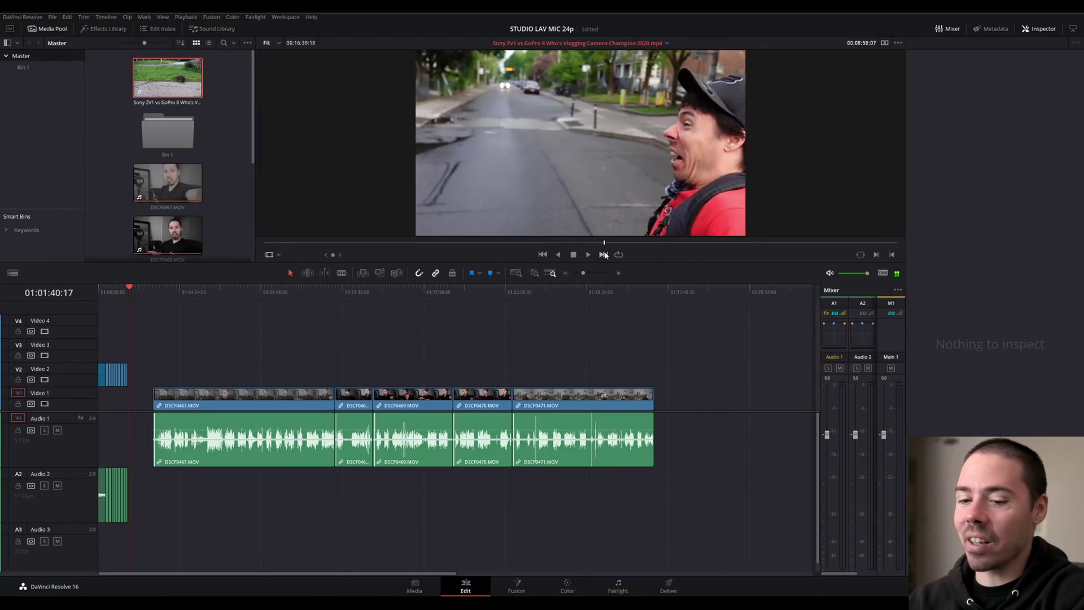
{"action": "key", "text": "space"}
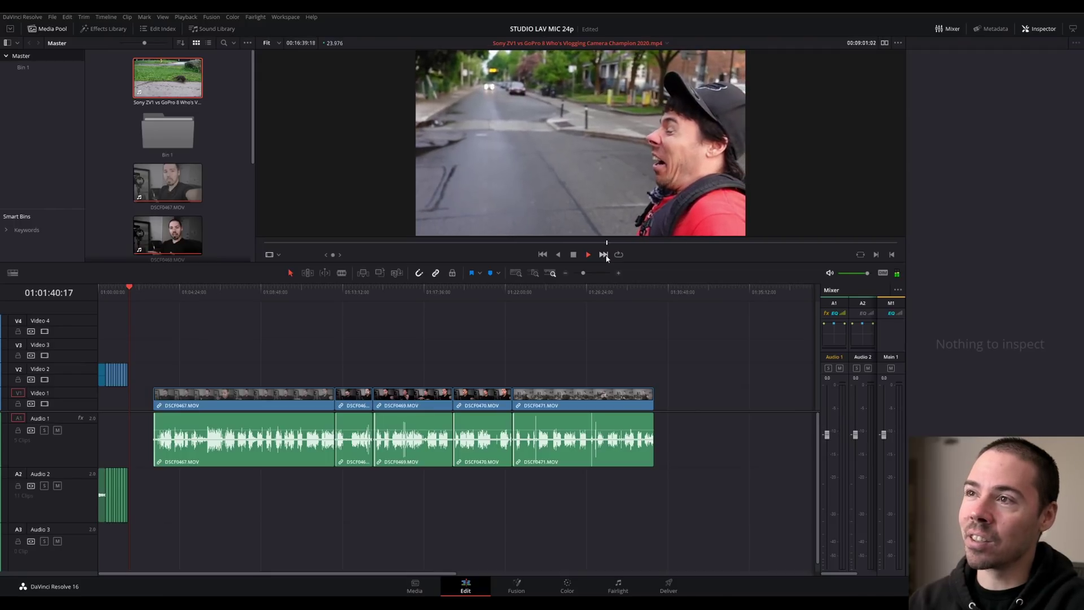
{"action": "key", "text": "space"}
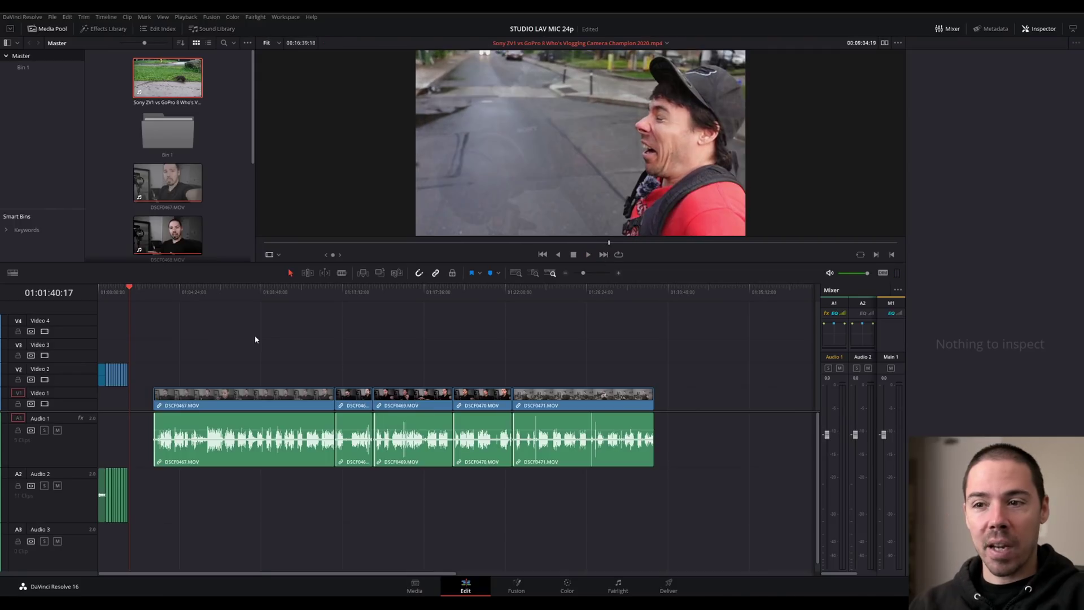
Open the Pics for videos folder and drag the Camera Canada image into Resolve.
{"action": "key", "text": "super"}
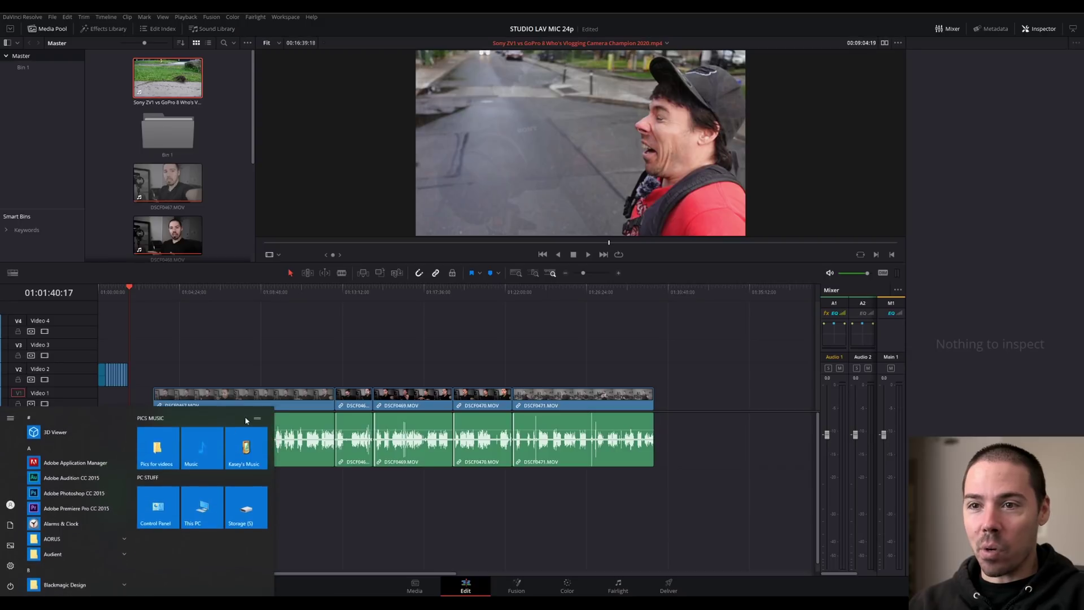
{"action": "left_click", "coordinate": [158, 448]}
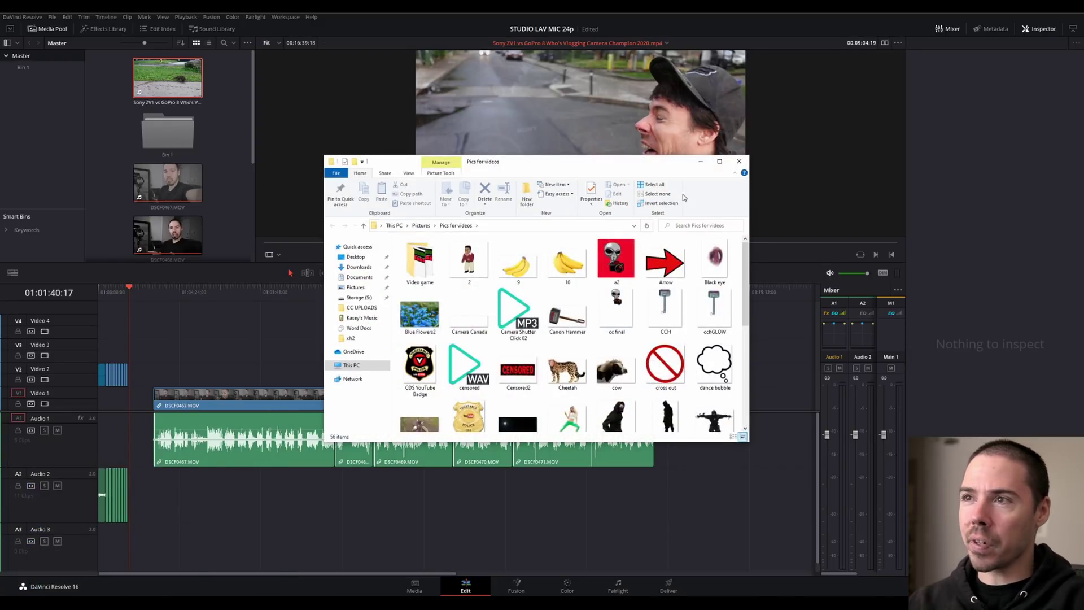
{"action": "left_click_drag", "start_coordinate": [619, 170], "coordinate": [757, 205]}
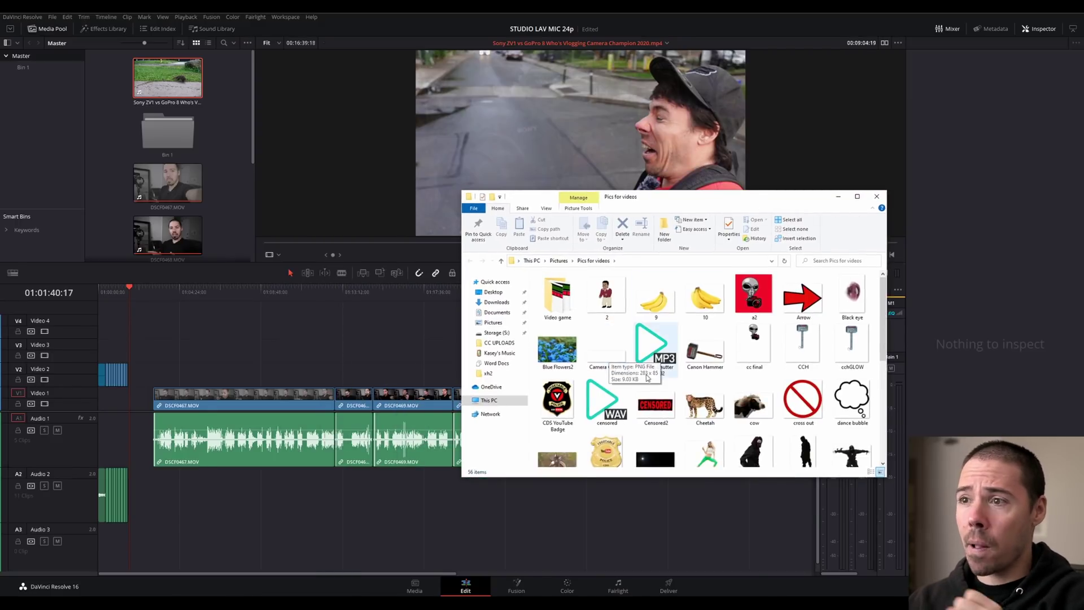
{"action": "left_click", "coordinate": [608, 359]}
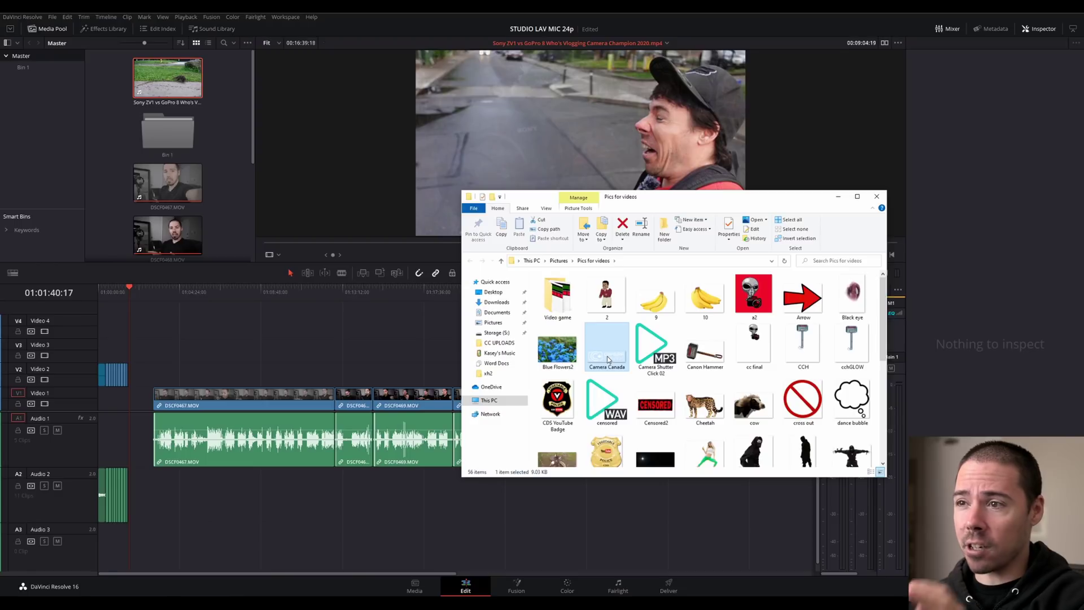
{"action": "scroll", "coordinate": [734, 401], "scroll_direction": "down", "scroll_amount": 5}
{"action": "scroll", "coordinate": [693, 338], "scroll_direction": "up", "scroll_amount": 5}
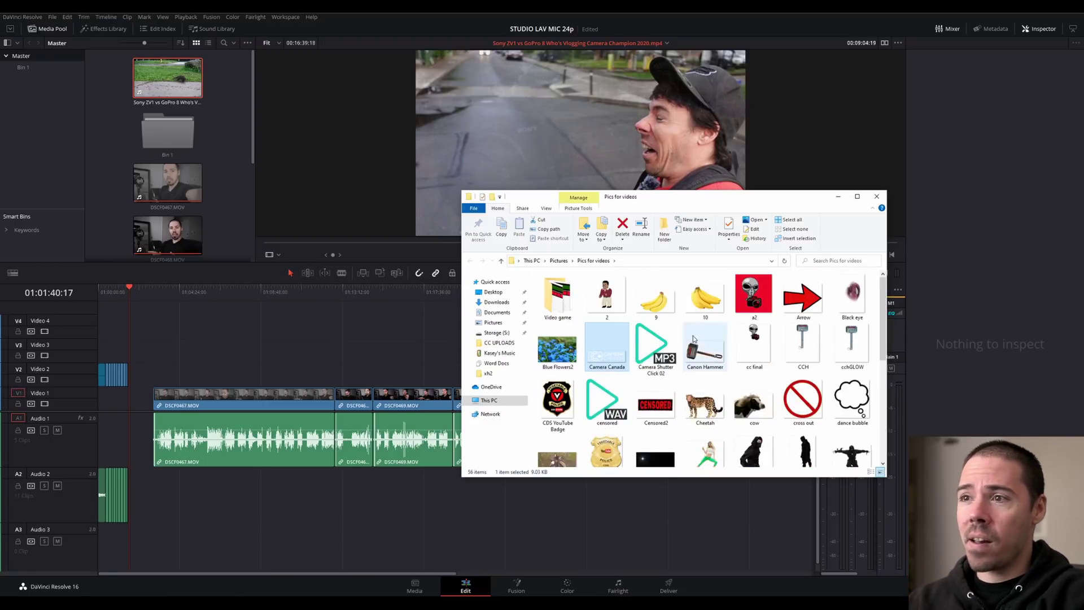
{"action": "mouse_move", "coordinate": [606, 351]}
{"action": "left_mouse_down"}
{"action": "mouse_move", "coordinate": [328, 357]}
{"action": "mouse_move", "coordinate": [298, 377]}
{"action": "left_mouse_up"}
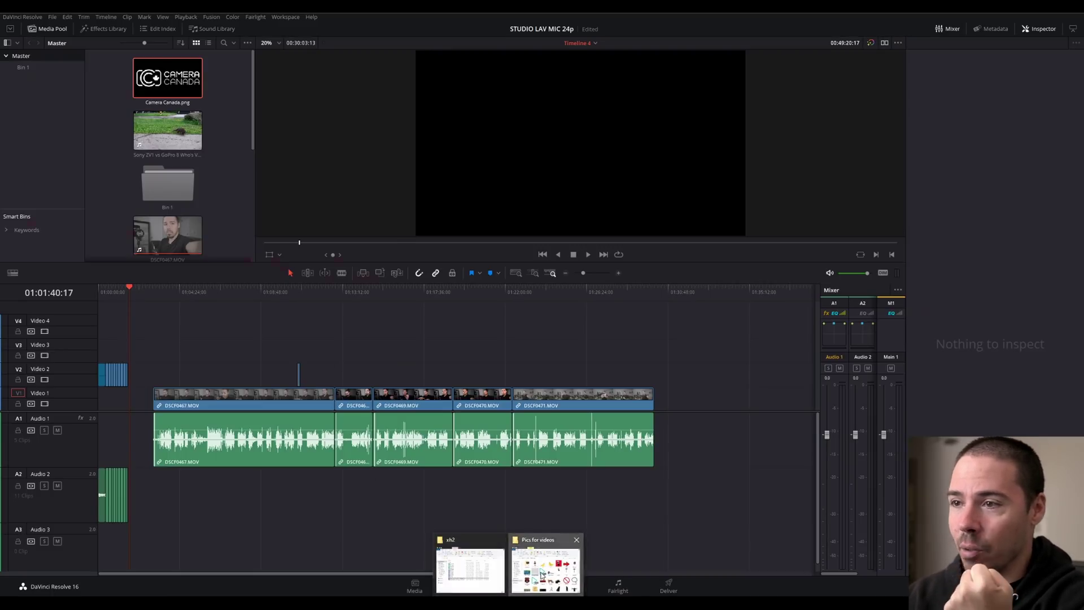
Drag Thunder Sweep Synthesized with Camera Canada toward Resolve's Audio 2 track.
{"action": "left_click", "coordinate": [568, 570]}
{"action": "scroll", "coordinate": [603, 418], "scroll_direction": "down", "scroll_amount": 5}
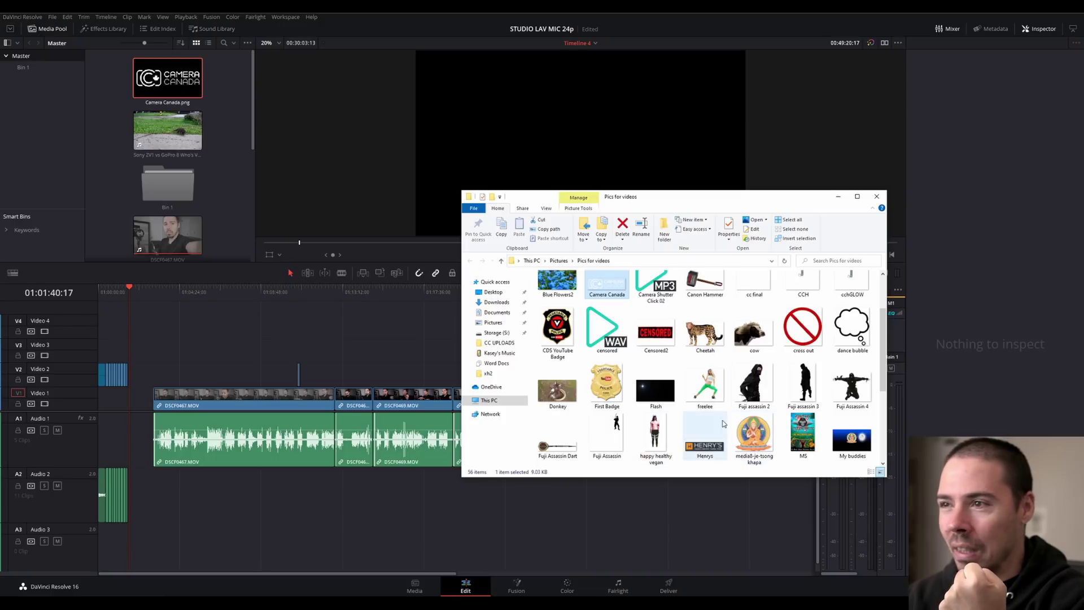
{"action": "left_click_drag", "start_coordinate": [852, 384], "coordinate": [667, 260]}
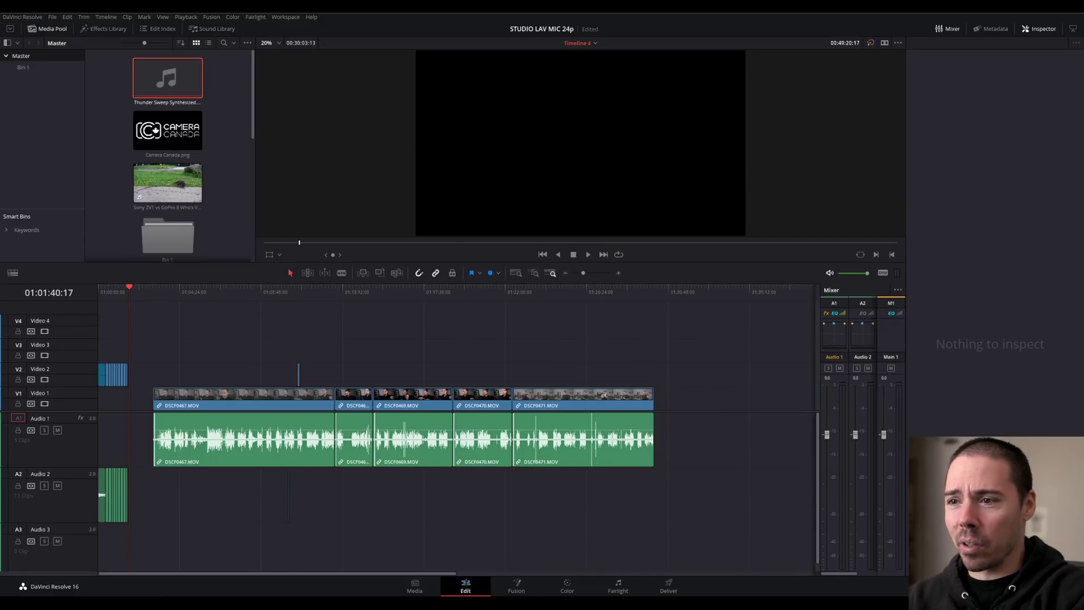
{"action": "left_click", "coordinate": [564, 578]}
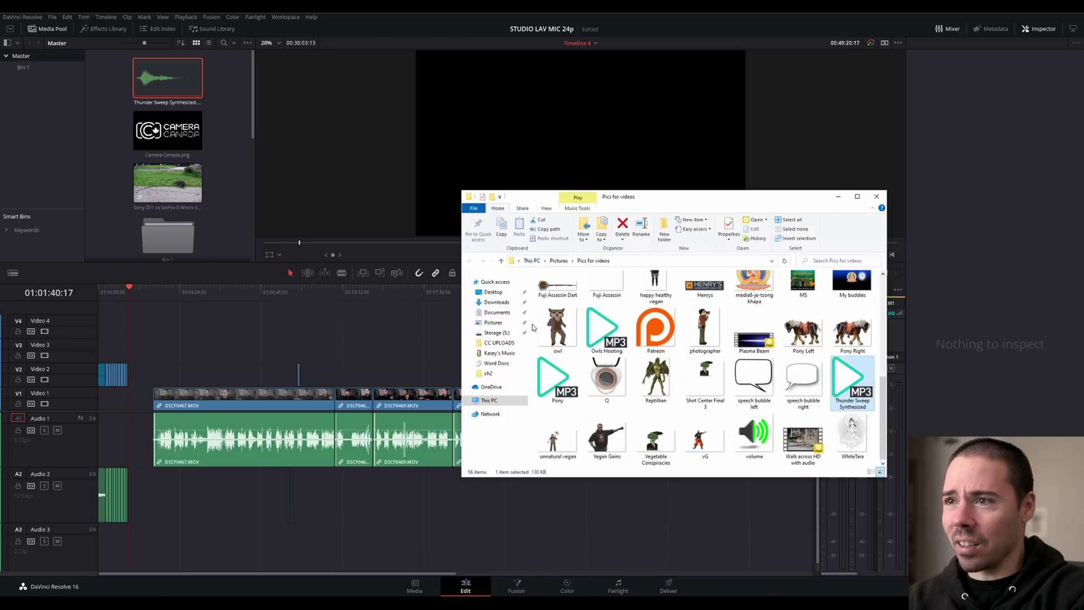
{"action": "scroll", "coordinate": [607, 333], "scroll_direction": "up", "scroll_amount": 5}
{"action": "left_click", "coordinate": [607, 348]}
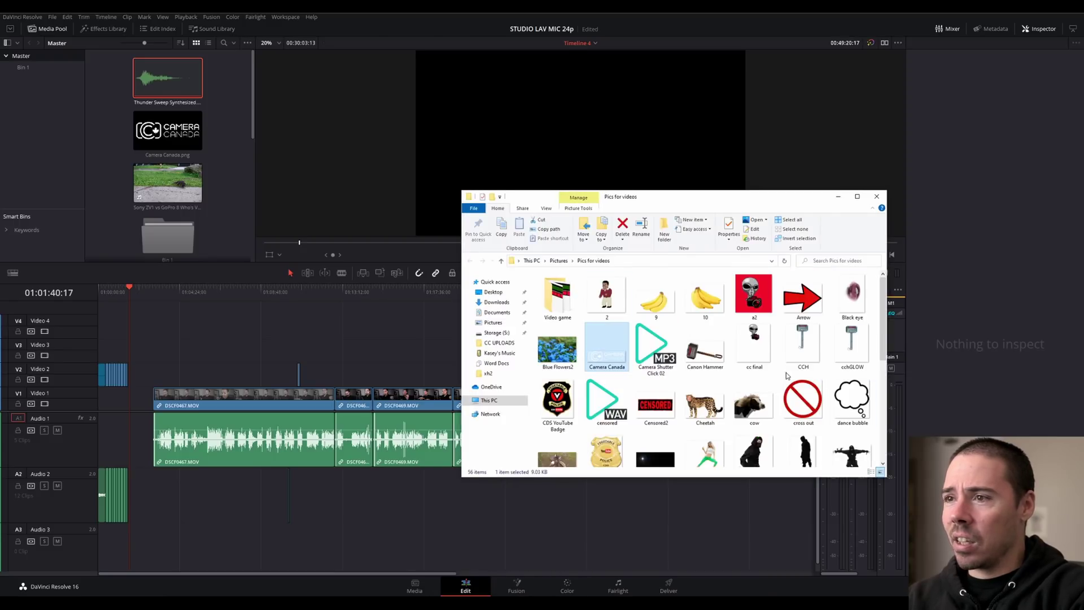
{"action": "scroll", "coordinate": [788, 377], "scroll_direction": "down", "scroll_amount": 2}
{"action": "scroll", "coordinate": [852, 408], "scroll_direction": "down", "scroll_amount": 3}
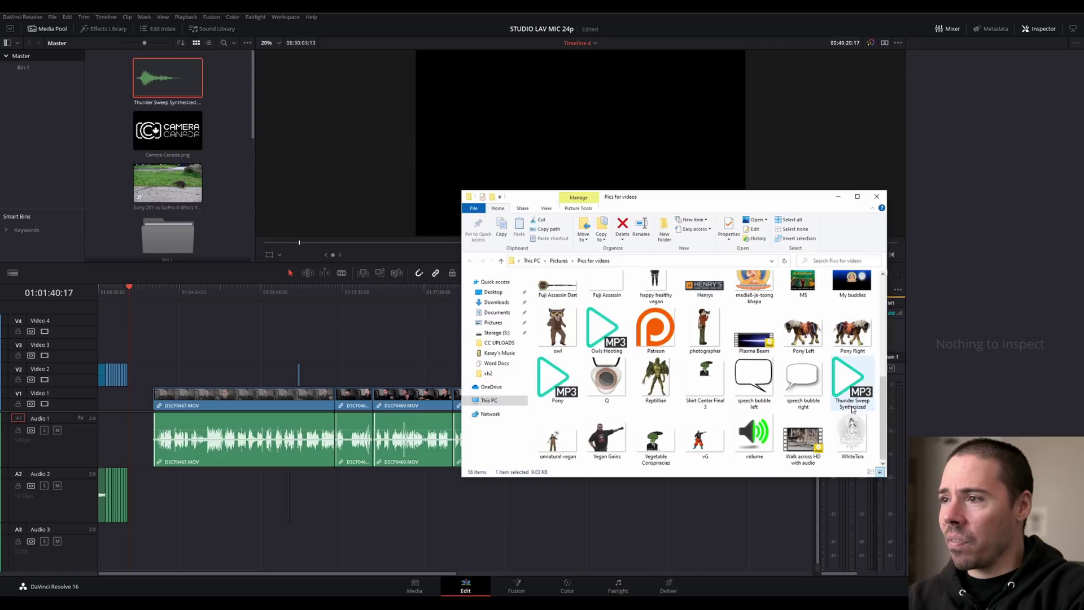
{"action": "left_click", "coordinate": [853, 409], "text": "ctrl"}
{"action": "left_click_drag", "start_coordinate": [851, 381], "coordinate": [335, 485]}
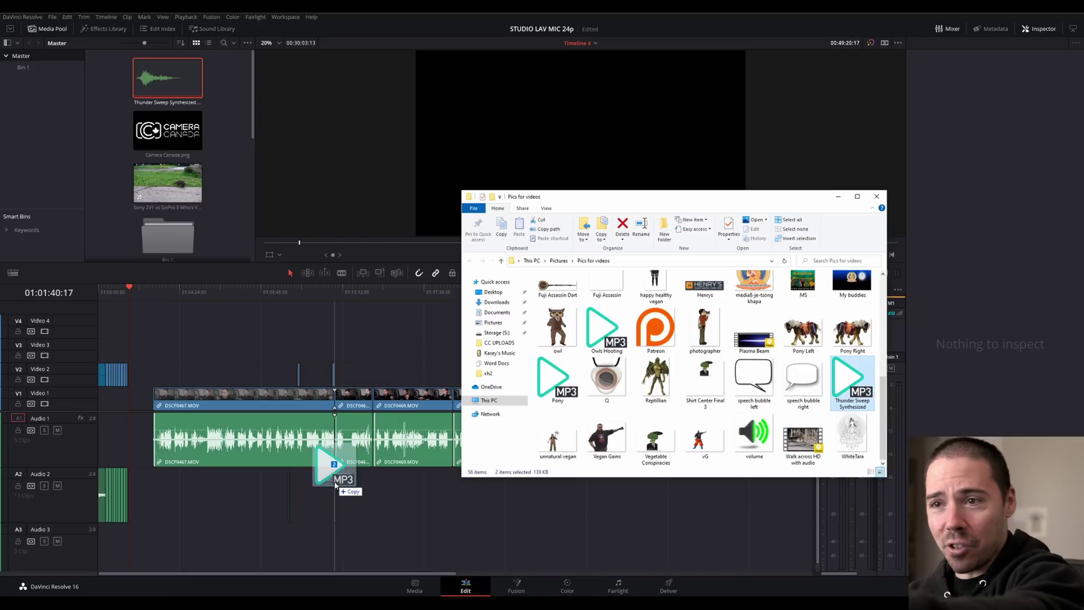
{"action": "left_click_drag", "start_coordinate": [335, 485], "coordinate": [352, 511]}
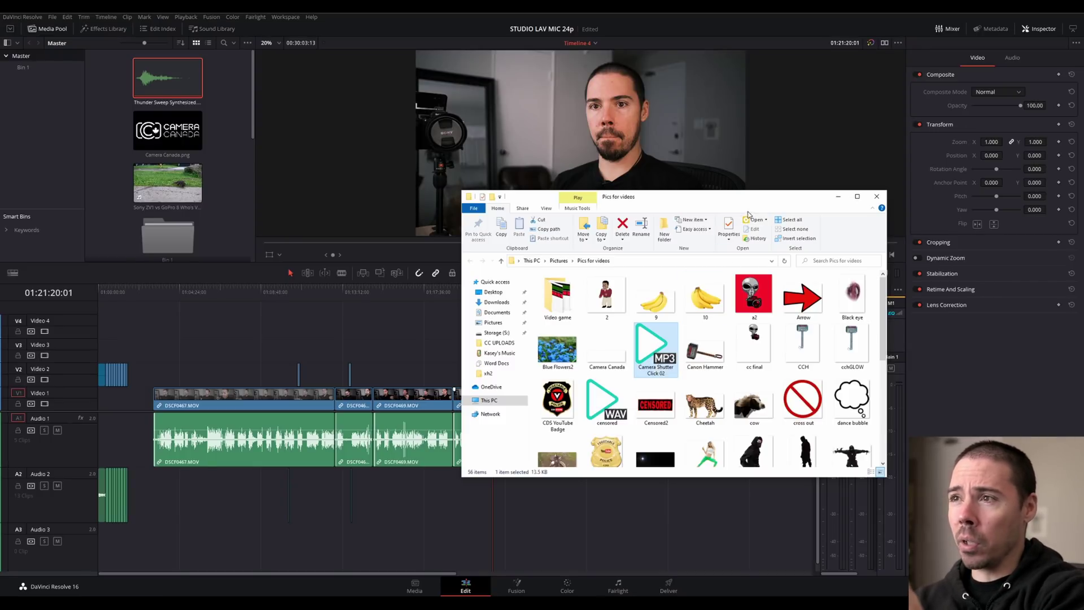
Drop Camera Shutter Click 02 onto Audio 2 at the playhead and select it.
{"action": "left_click_drag", "start_coordinate": [756, 202], "coordinate": [873, 120]}
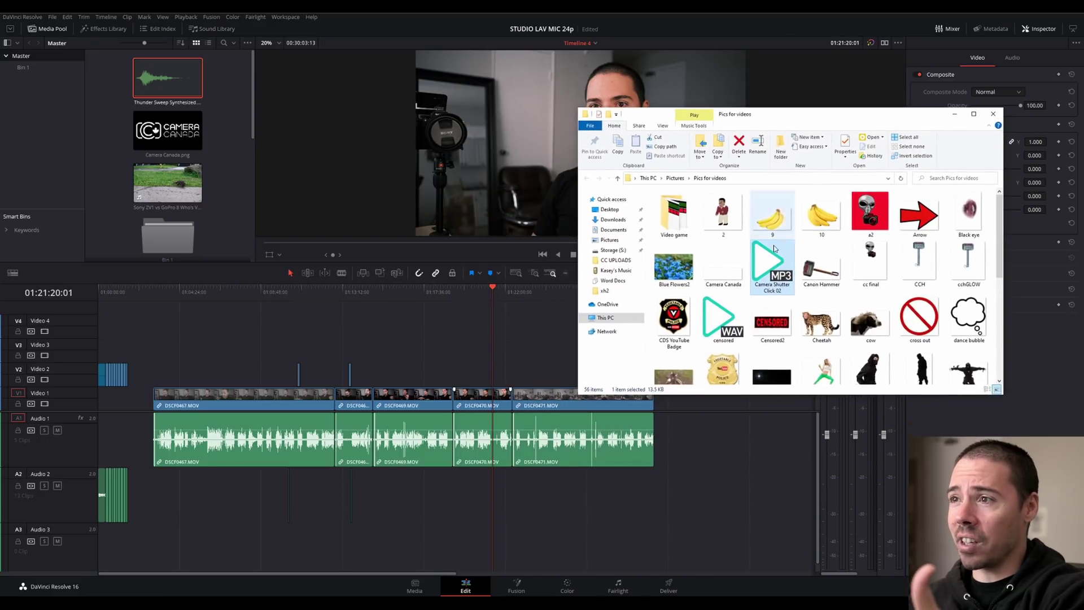
{"action": "left_click_drag", "start_coordinate": [769, 273], "coordinate": [496, 485]}
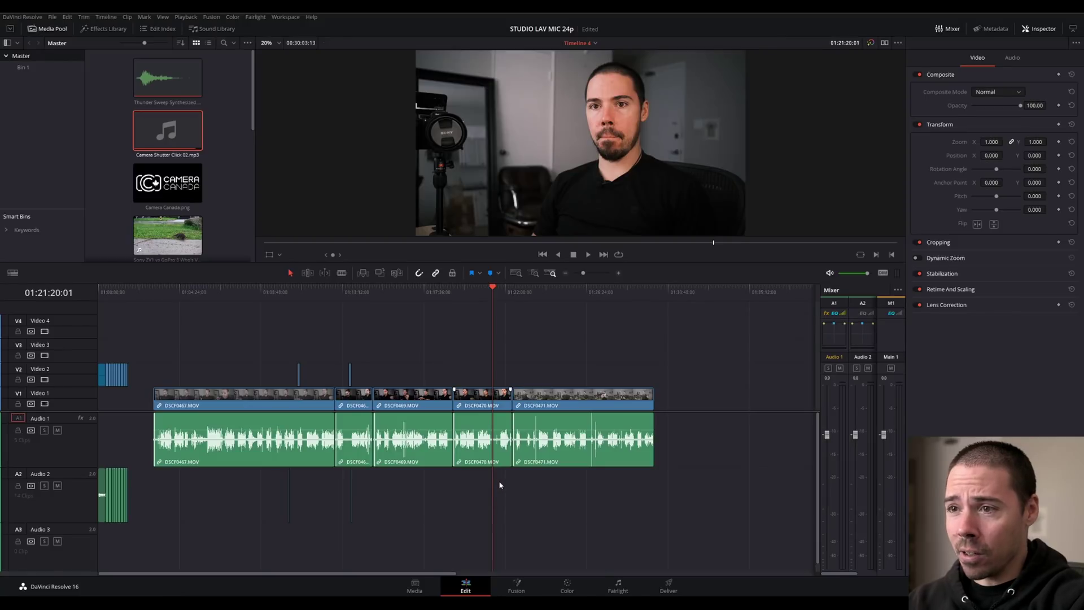
{"action": "scroll", "coordinate": [498, 484], "scroll_direction": "up", "scroll_amount": 5}
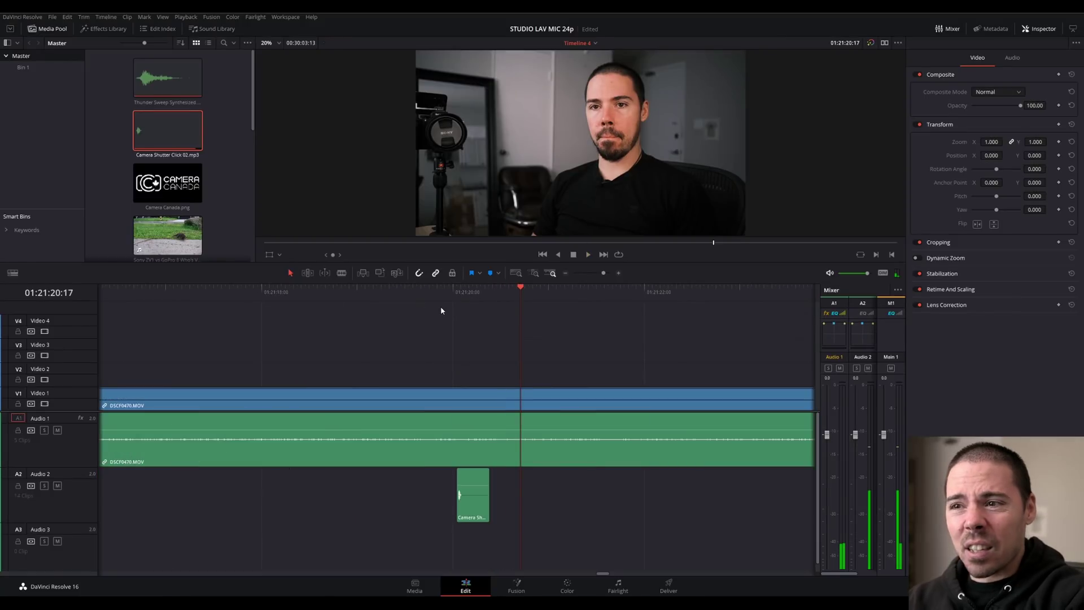
{"action": "left_click", "coordinate": [471, 499]}
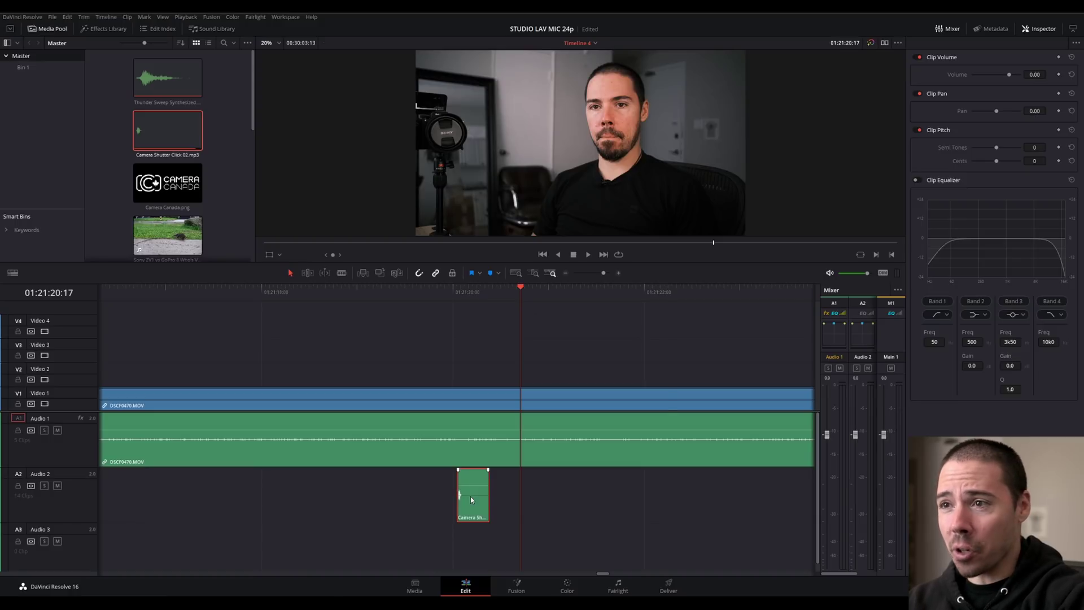
Set the shutter clip's audio to Stereo with the right channel from Embedded Channel 1.
{"action": "key", "text": "shift+a"}
{"action": "left_click", "coordinate": [518, 155]}
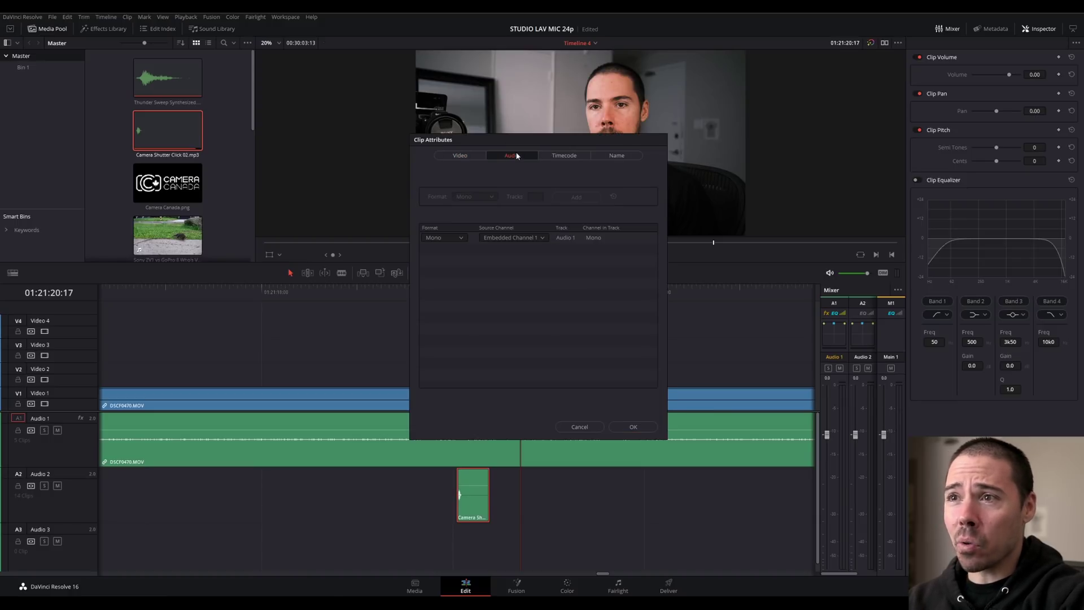
{"action": "left_click", "coordinate": [455, 237]}
{"action": "left_click", "coordinate": [441, 255]}
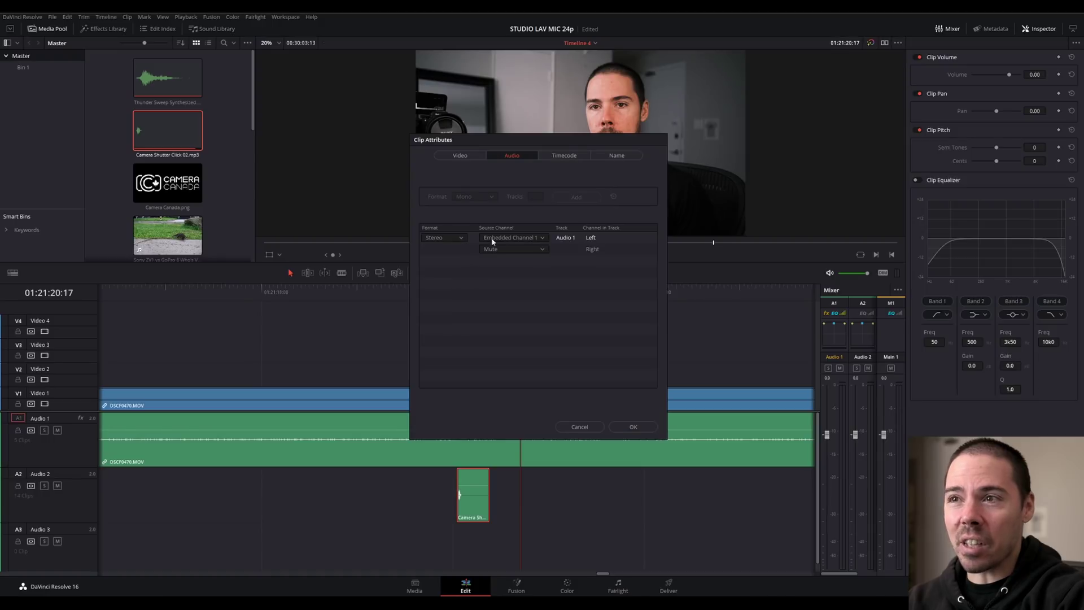
{"action": "left_click", "coordinate": [528, 251]}
{"action": "left_click", "coordinate": [512, 270]}
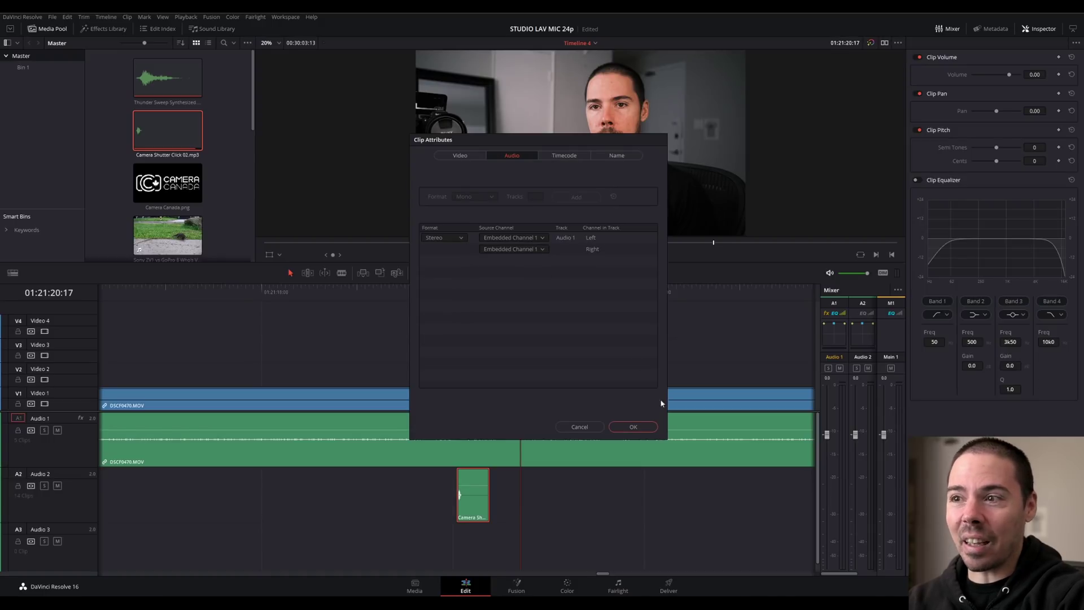
{"action": "left_click", "coordinate": [640, 427]}
{"action": "left_click", "coordinate": [441, 302]}
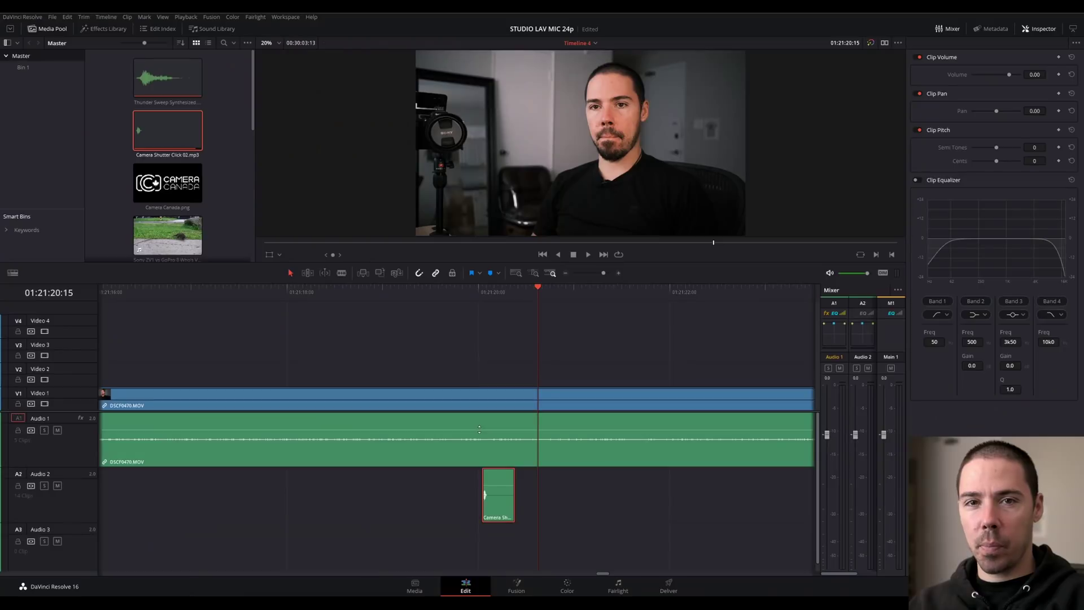
Raise the Audio 1 clip's volume line, settling it at 5.10 dB.
{"action": "left_click_drag", "start_coordinate": [479, 430], "coordinate": [496, 412]}
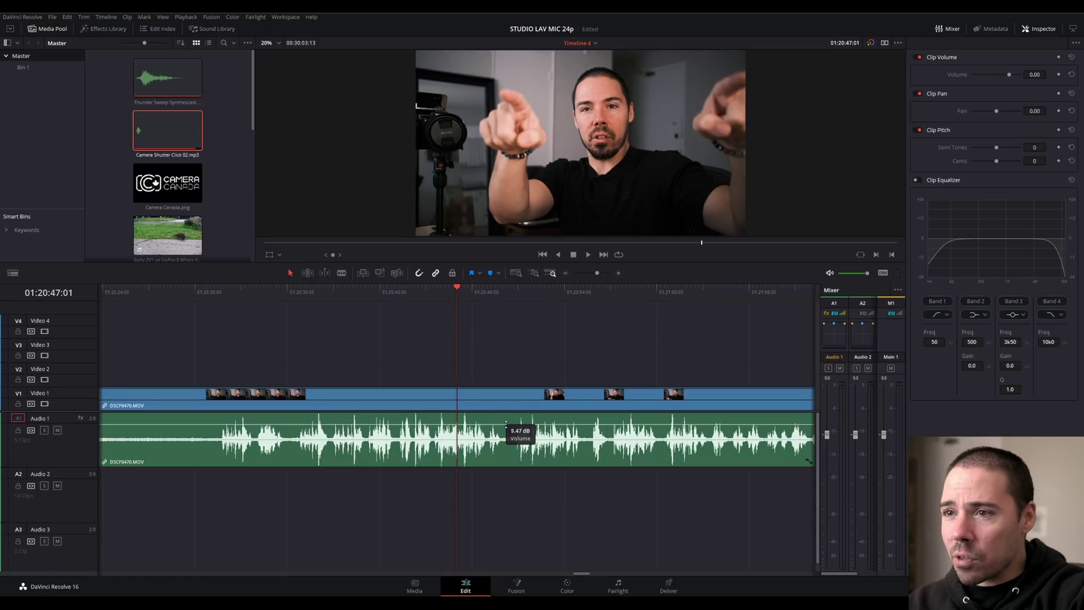
{"action": "left_click_drag", "start_coordinate": [506, 423], "coordinate": [506, 424]}
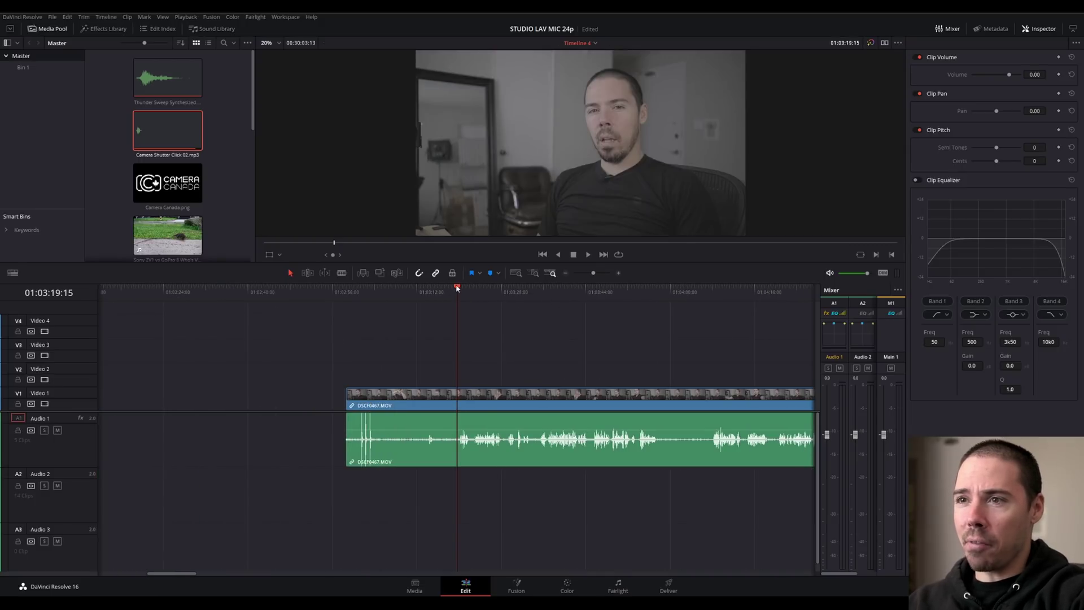
{"action": "left_click", "coordinate": [456, 288]}
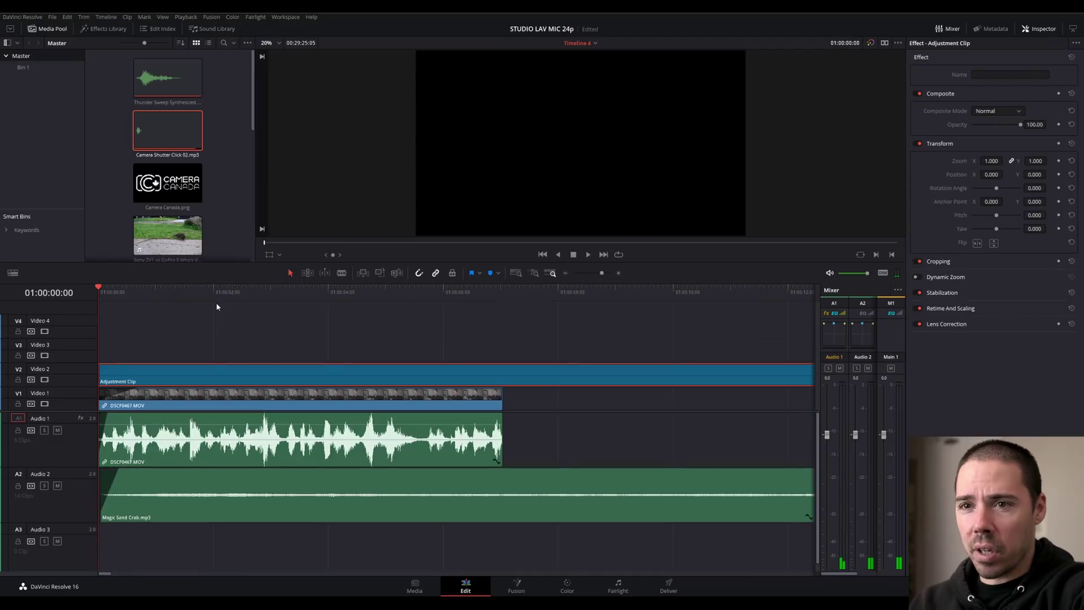
Play the interview timeline from the start several times to review it.
{"action": "key", "text": "space"}
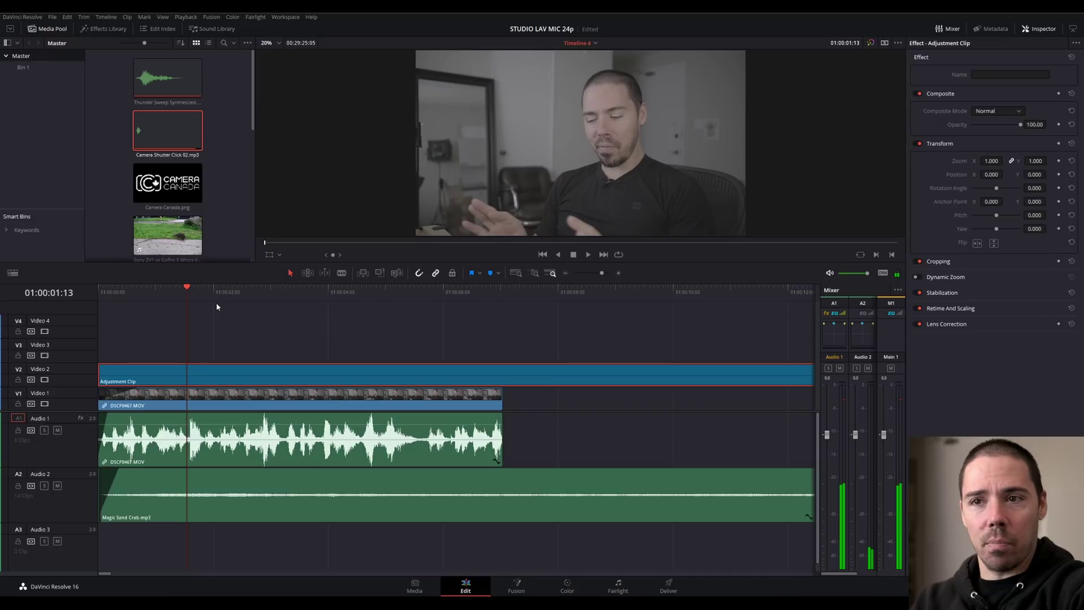
{"action": "key", "text": "Home"}
{"action": "key", "text": "space"}
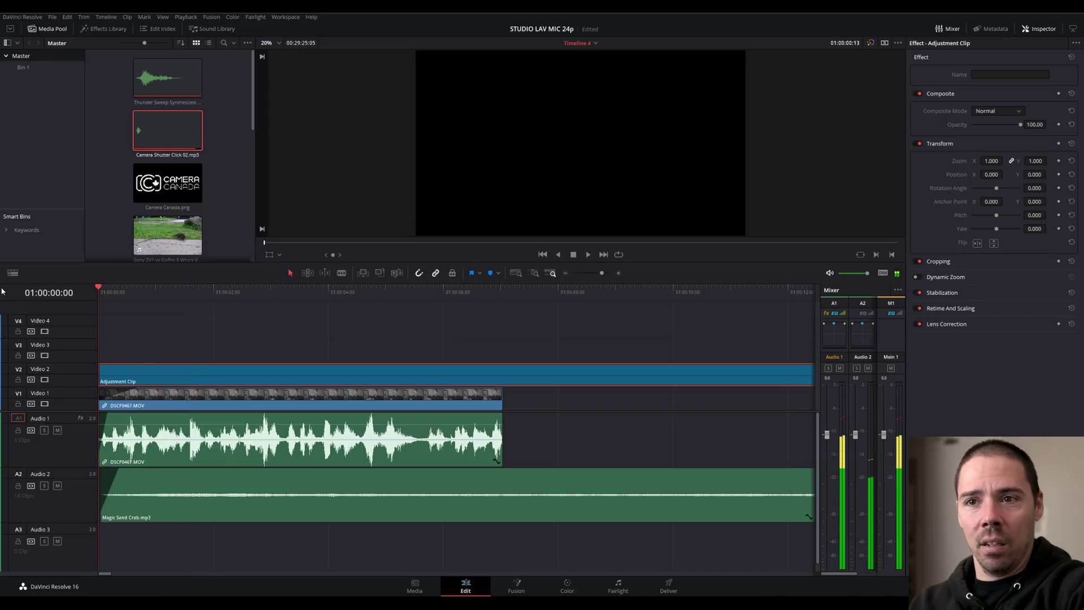
{"action": "key", "text": "space"}
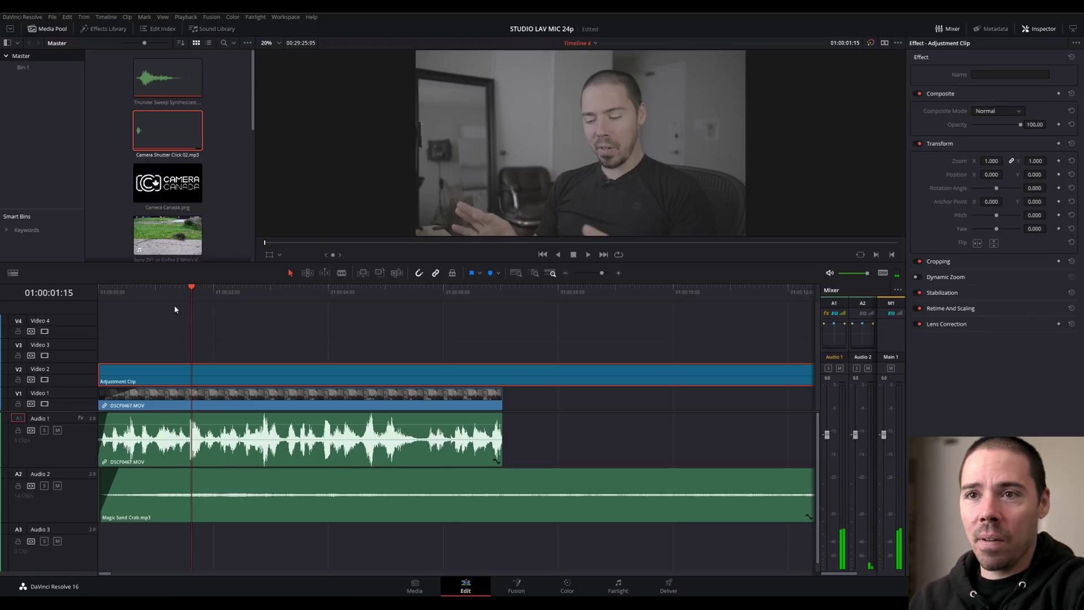
{"action": "key", "text": "Home"}
{"action": "key", "text": "space"}
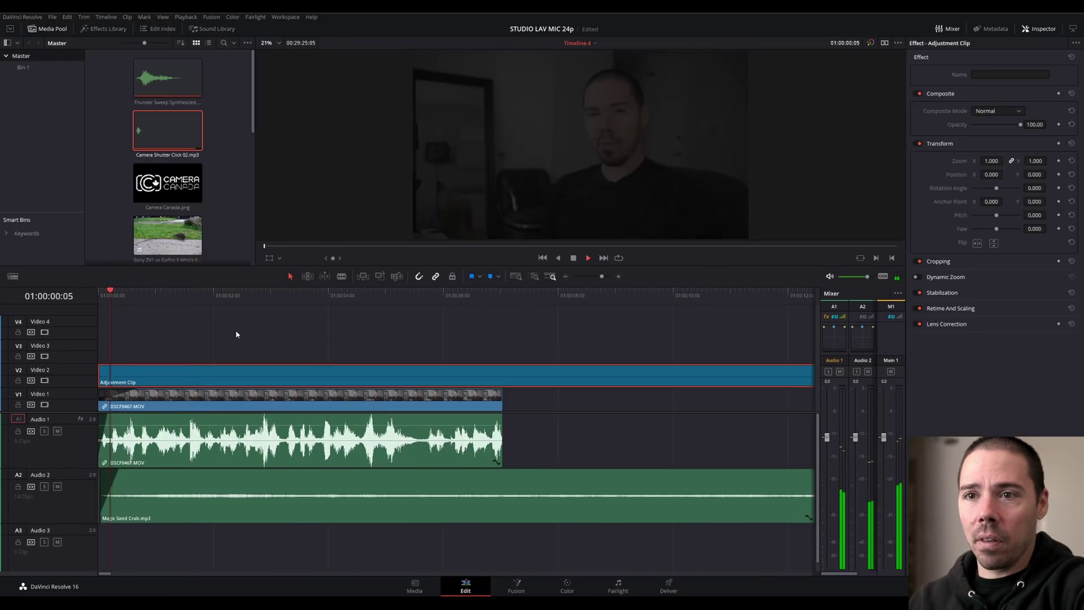
{"action": "key", "text": "space"}
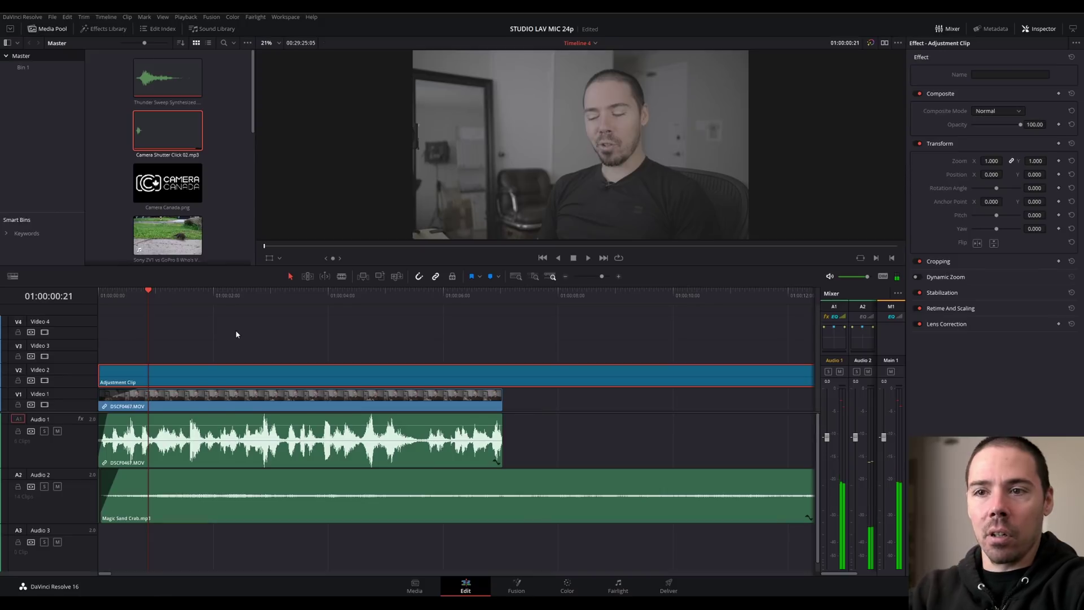
{"action": "key", "text": "Home"}
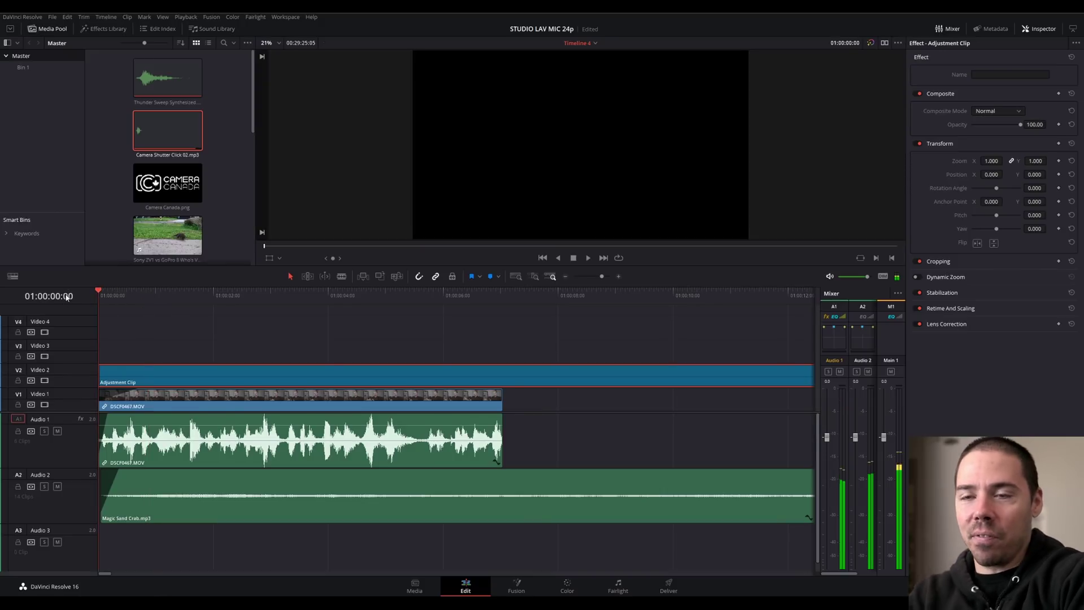
{"action": "key", "text": "space"}
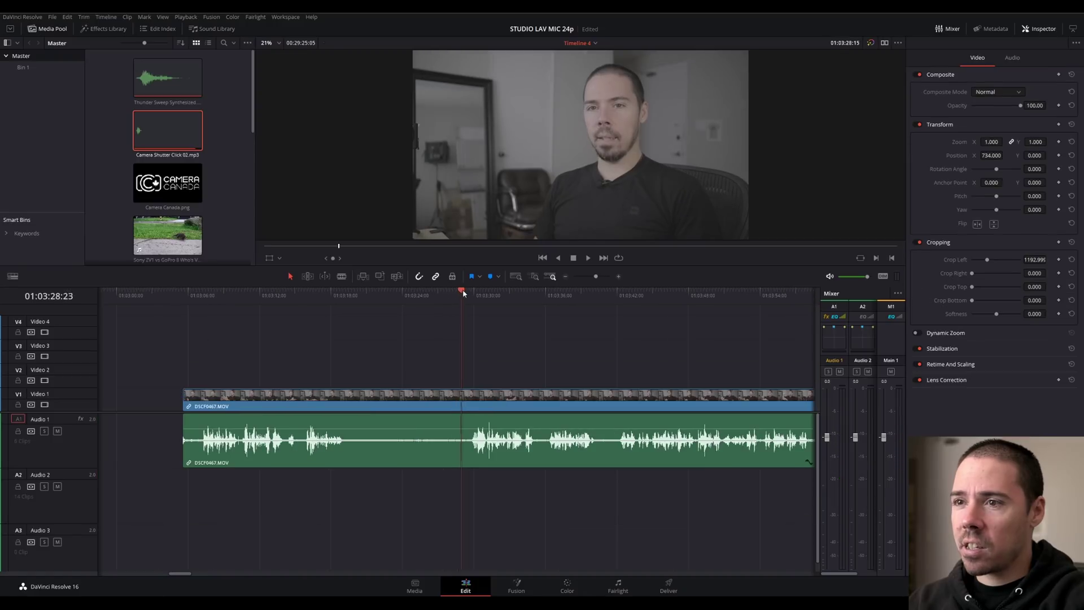
Split DSCF0467.MOV at the playhead near 01:03, then review from around 01:04:25.
{"action": "left_click_drag", "start_coordinate": [464, 293], "coordinate": [471, 297]}
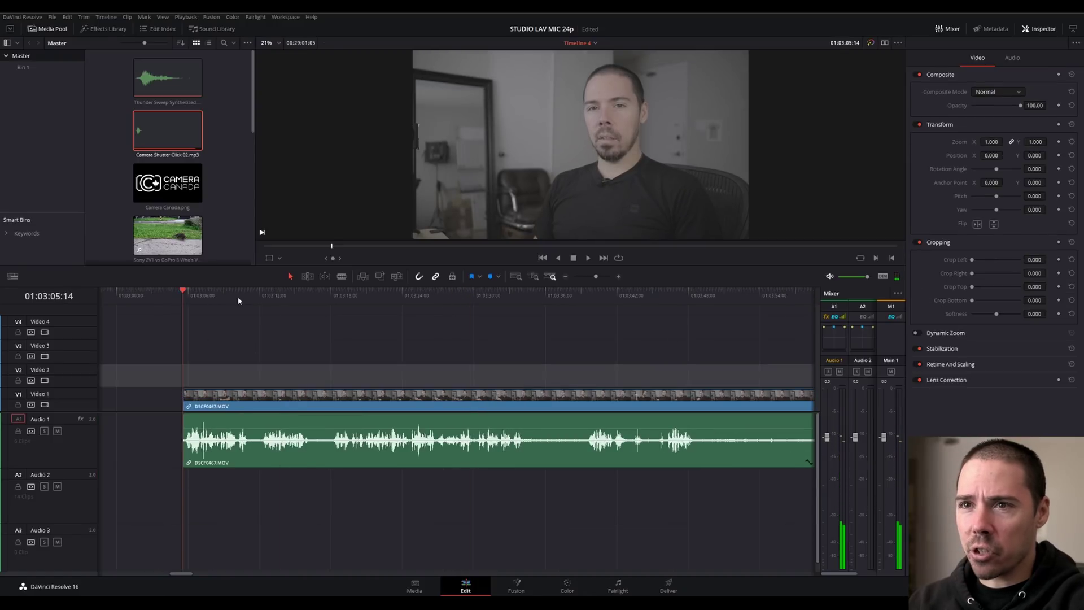
{"action": "key", "text": "space"}
{"action": "key", "text": "space"}
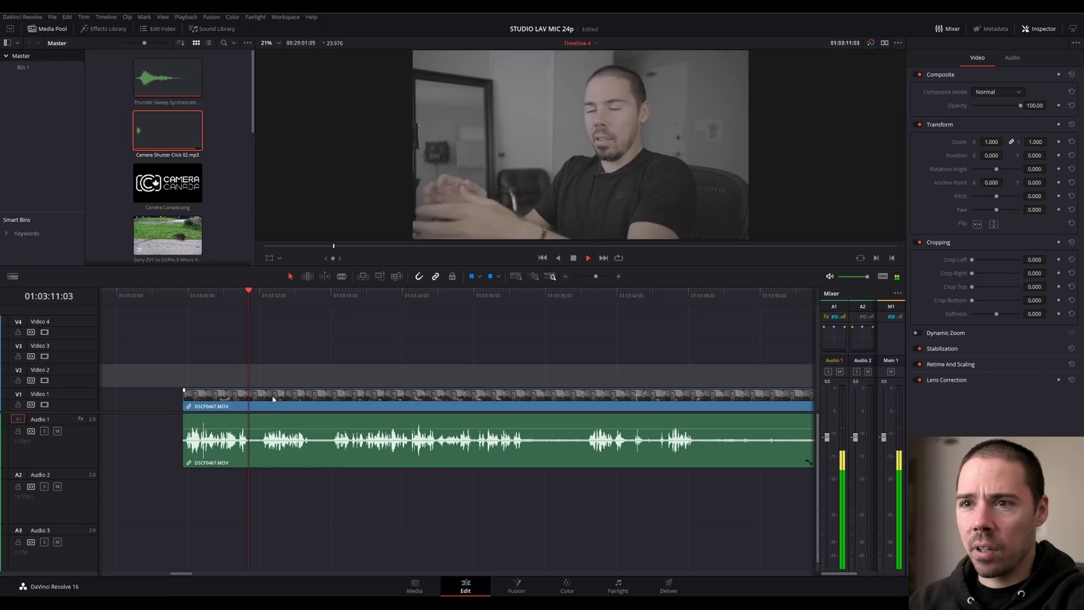
{"action": "key", "text": "ctrl+b"}
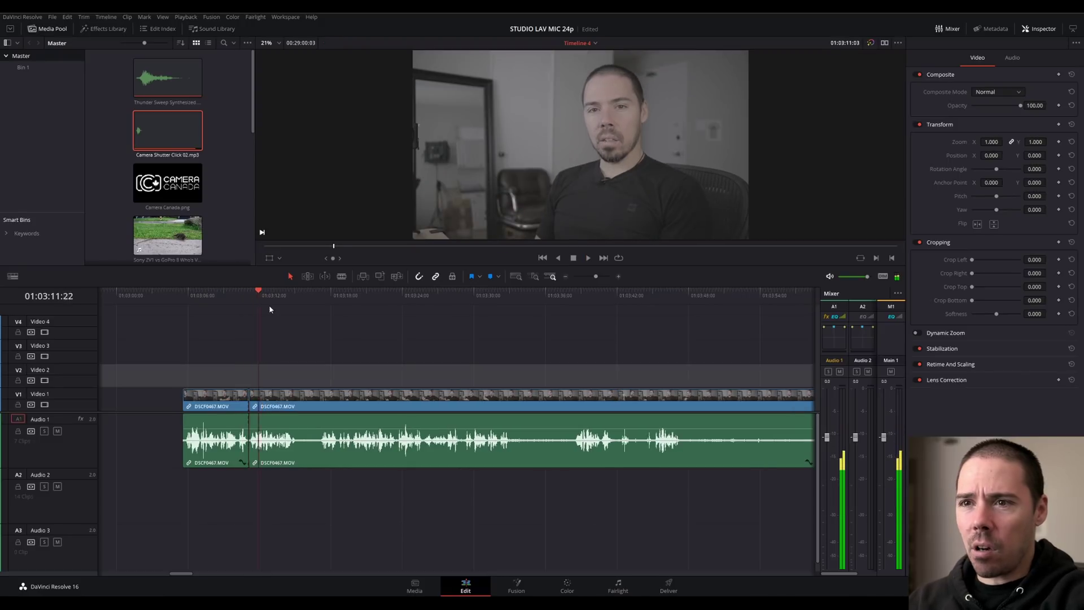
{"action": "left_click", "coordinate": [288, 295]}
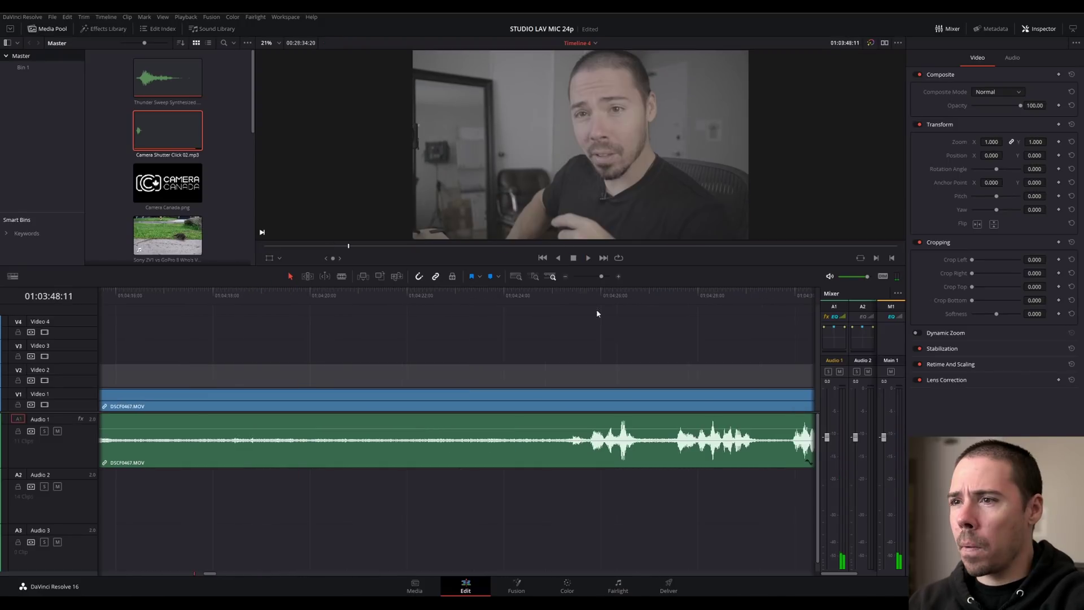
{"action": "left_click", "coordinate": [566, 299]}
{"action": "key", "text": "space"}
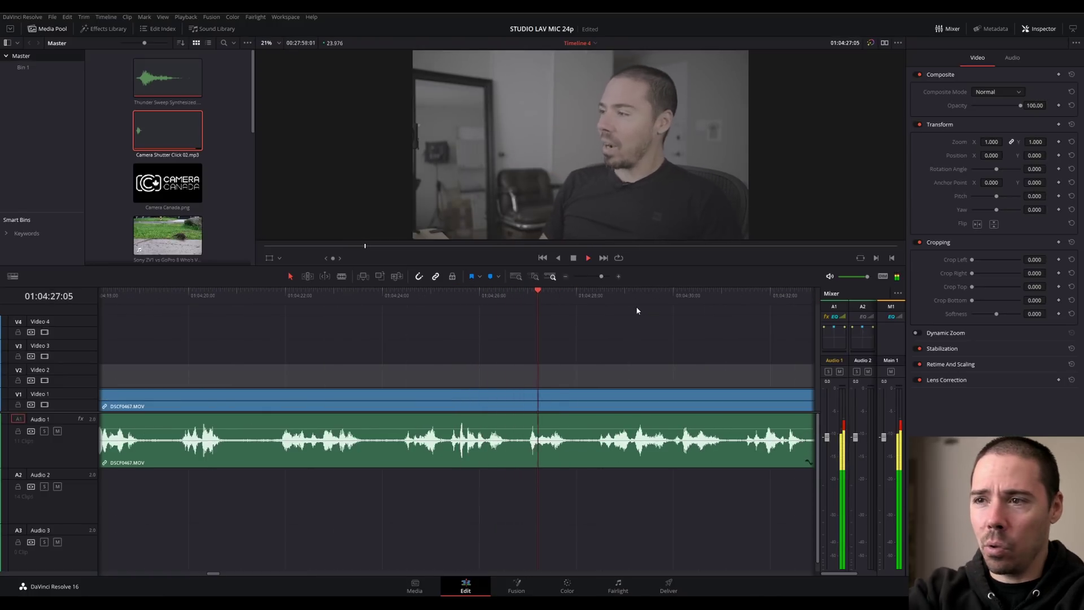
{"action": "key", "text": "space"}
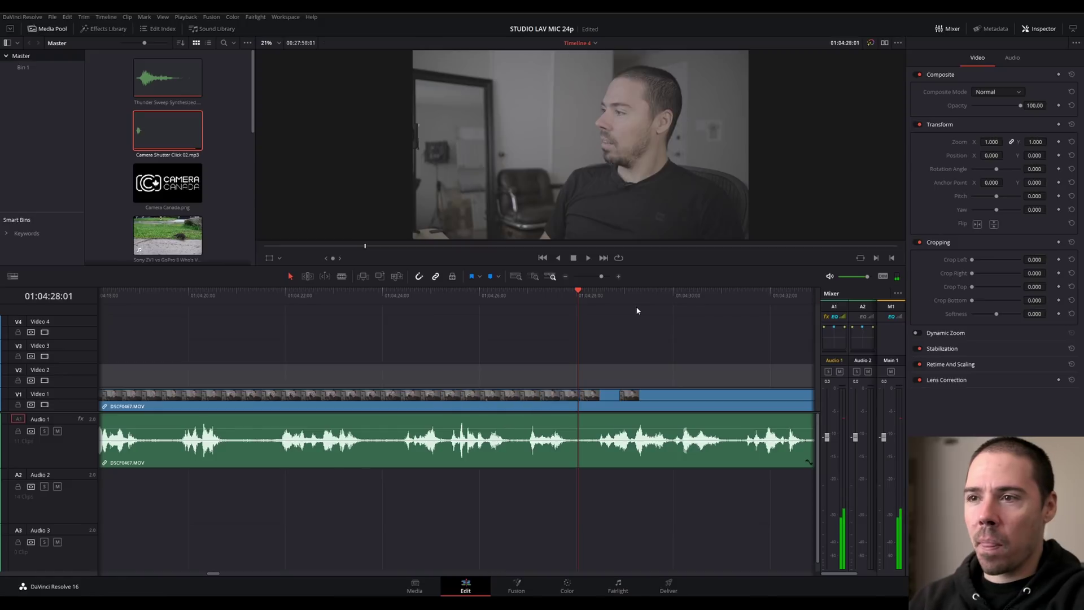
Play the interview onward from 01:04:34:17.
{"action": "scroll", "coordinate": [558, 371], "scroll_direction": "down", "scroll_amount": 2}
{"action": "scroll", "coordinate": [558, 371], "scroll_direction": "down", "scroll_amount": 3}
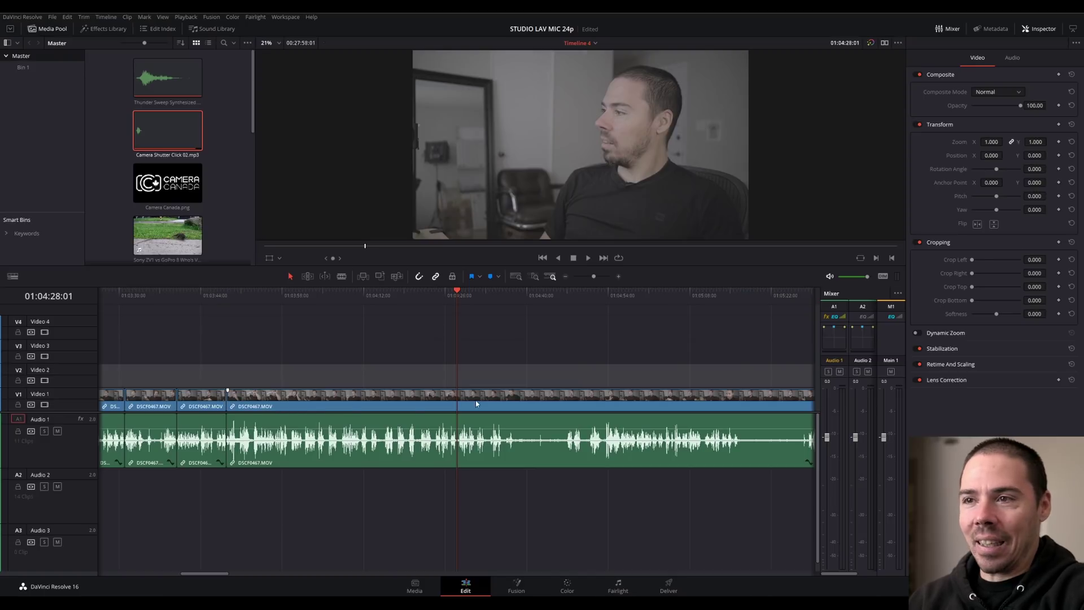
{"action": "scroll", "coordinate": [540, 412], "scroll_direction": "up", "scroll_amount": 5}
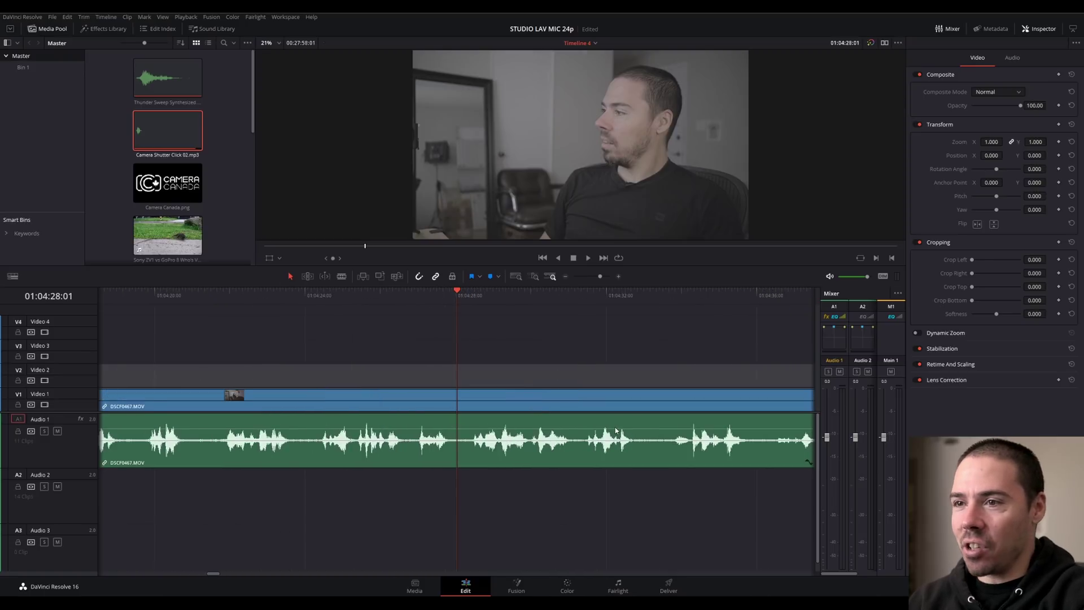
{"action": "left_click", "coordinate": [479, 294]}
{"action": "key", "text": "space"}
{"action": "key", "text": "space"}
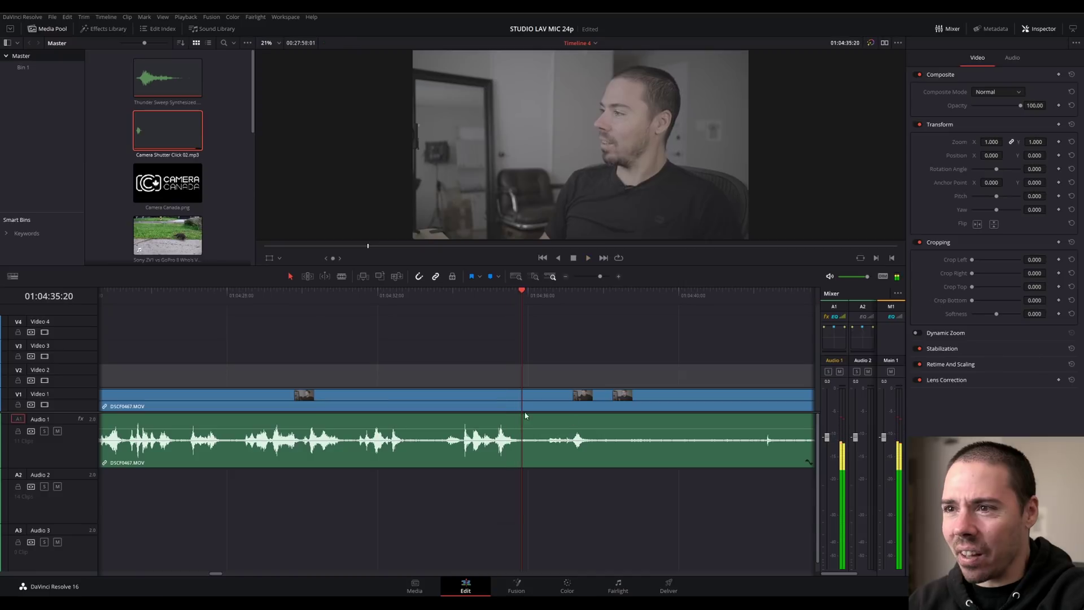
{"action": "scroll", "coordinate": [503, 393], "scroll_direction": "right", "scroll_amount": 6}
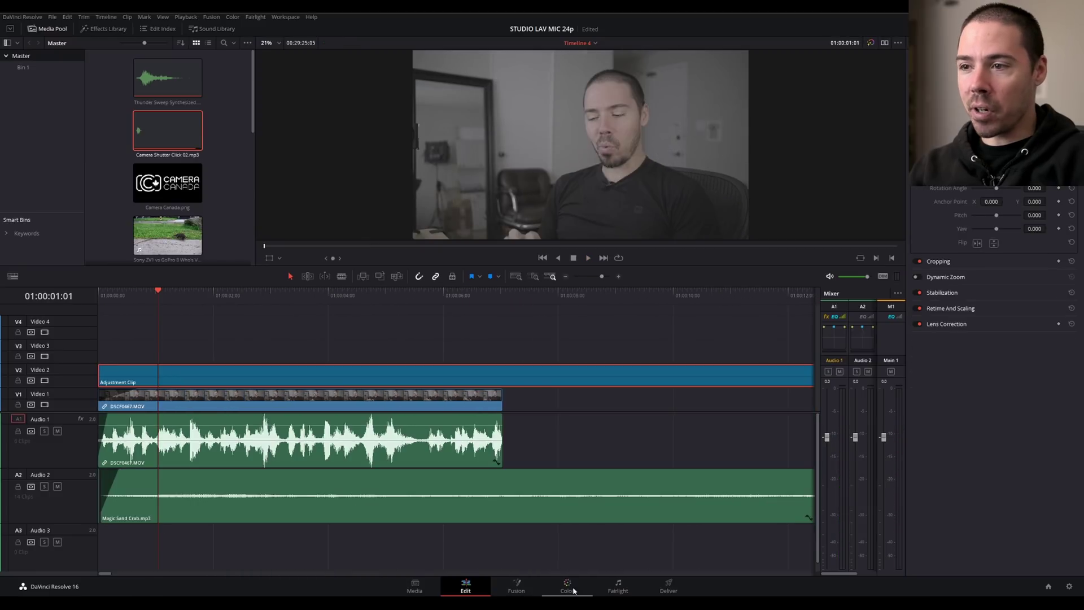
Apply the XT4_FLog_FGamut_to_ETERNA LUT to node 02 and set node 01's Lift to 0.13.
{"action": "left_click", "coordinate": [572, 589]}
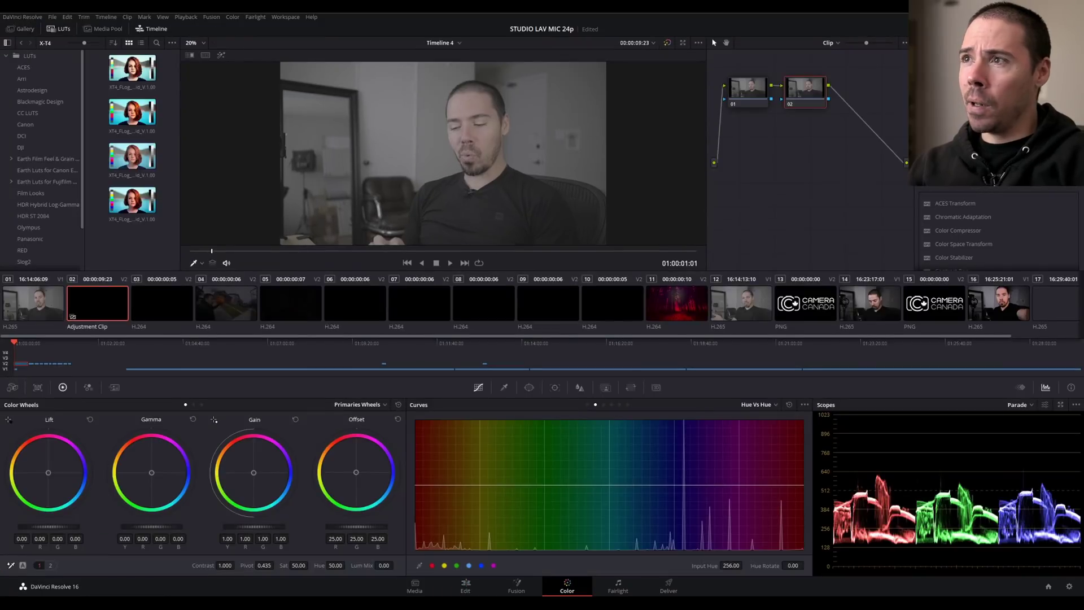
{"action": "left_click_drag", "start_coordinate": [132, 112], "coordinate": [804, 79]}
{"action": "left_click", "coordinate": [745, 89]}
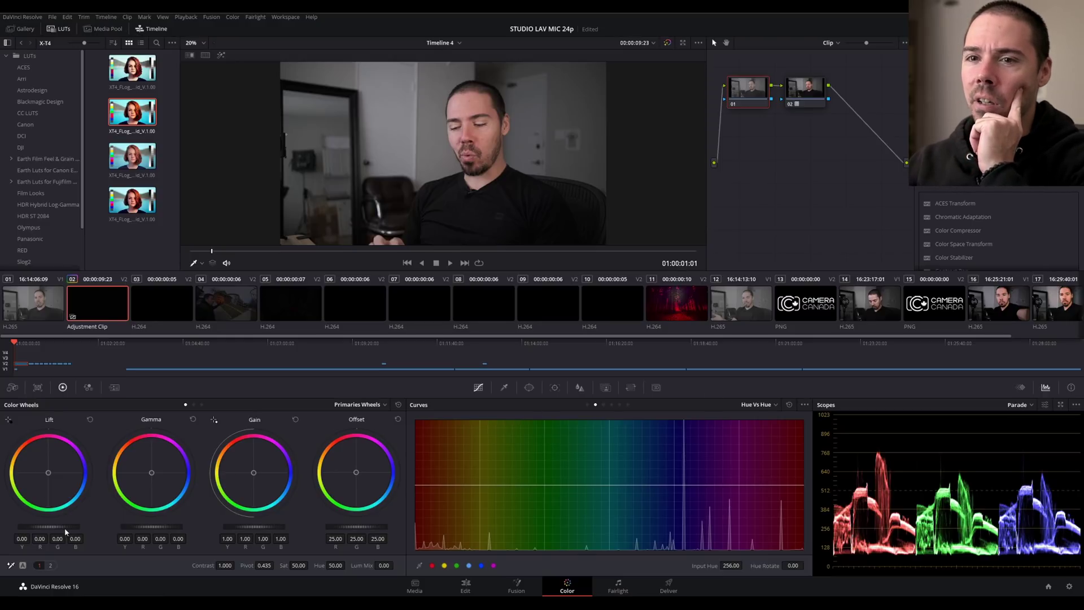
{"action": "left_click_drag", "start_coordinate": [48, 527], "coordinate": [6, 526]}
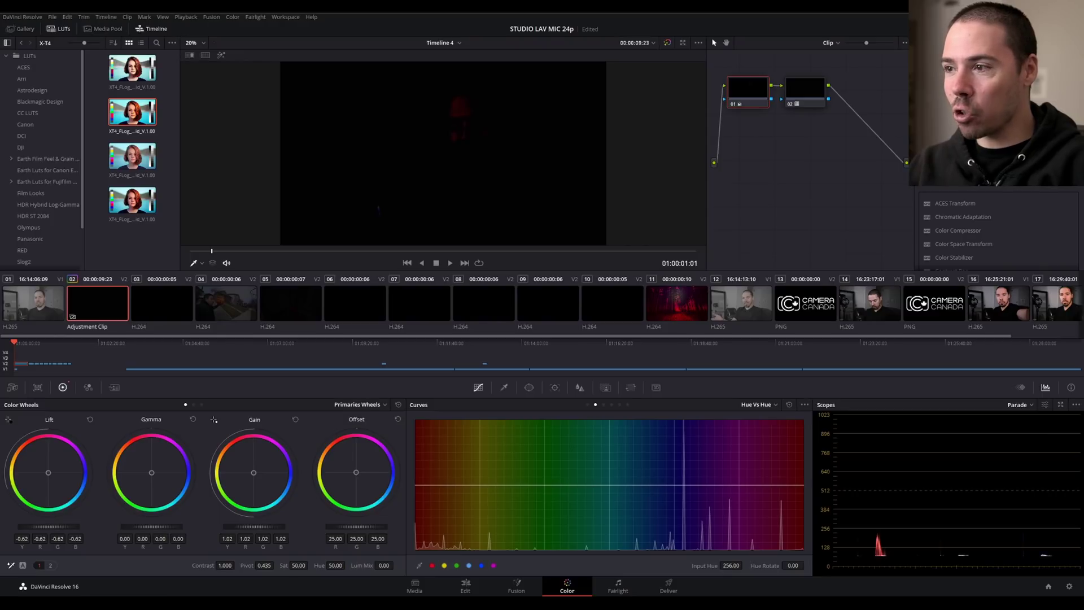
{"action": "left_click_drag", "start_coordinate": [36, 526], "coordinate": [119, 526]}
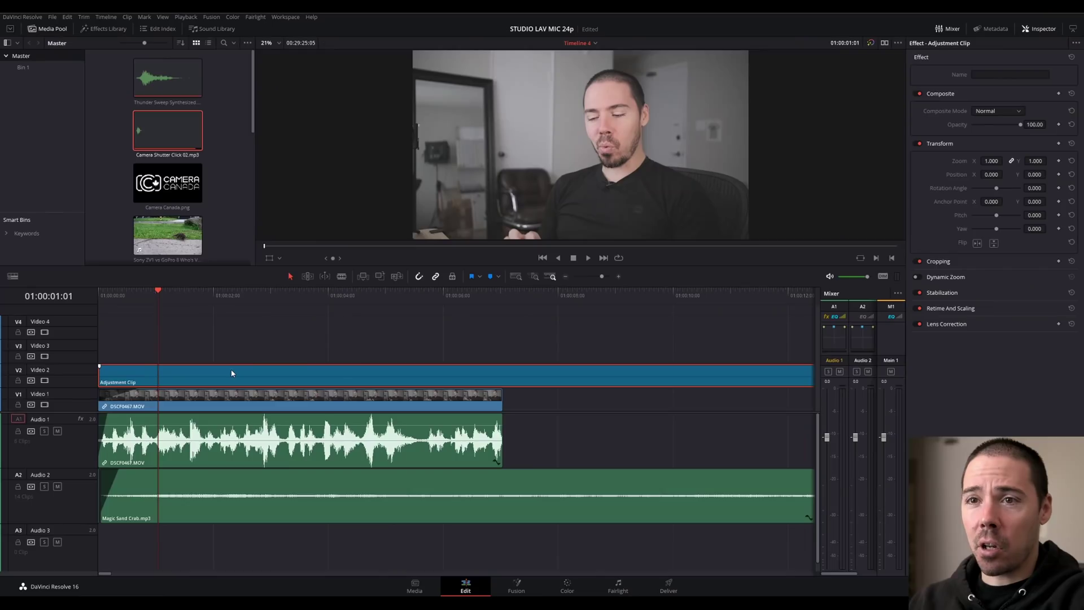
Select the adjustment clip and blade the DSCF0467 interview clip at the playhead near 01:04:36.
{"action": "left_click", "coordinate": [228, 359]}
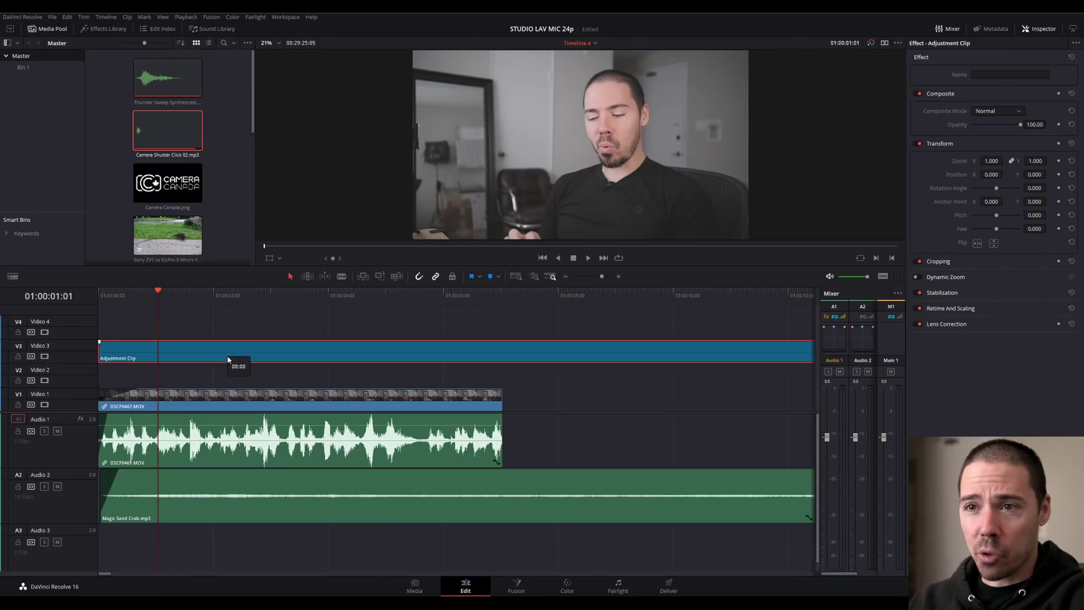
{"action": "left_click", "coordinate": [286, 293]}
{"action": "key", "text": "ctrl+b"}
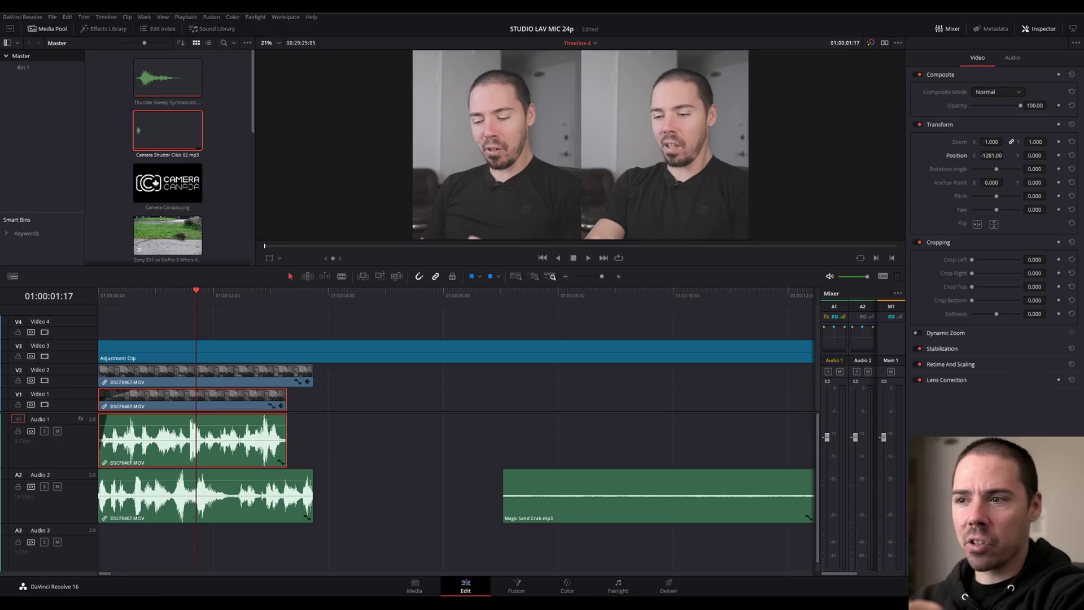
Switch between the Color and Edit pages to compare the split-screen grade.
{"action": "left_click", "coordinate": [566, 587]}
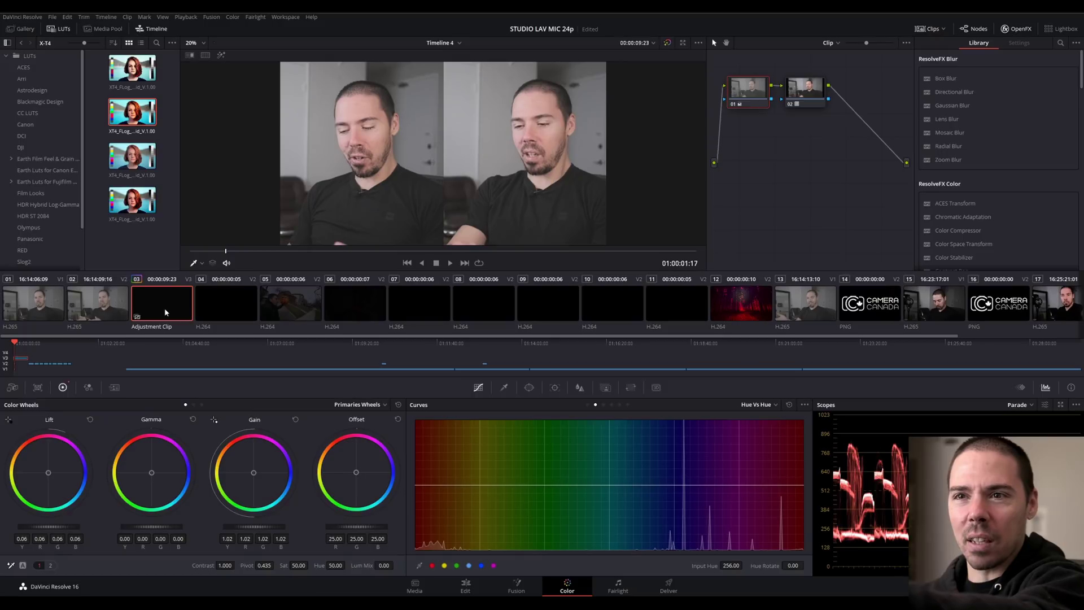
{"action": "left_click", "coordinate": [466, 587]}
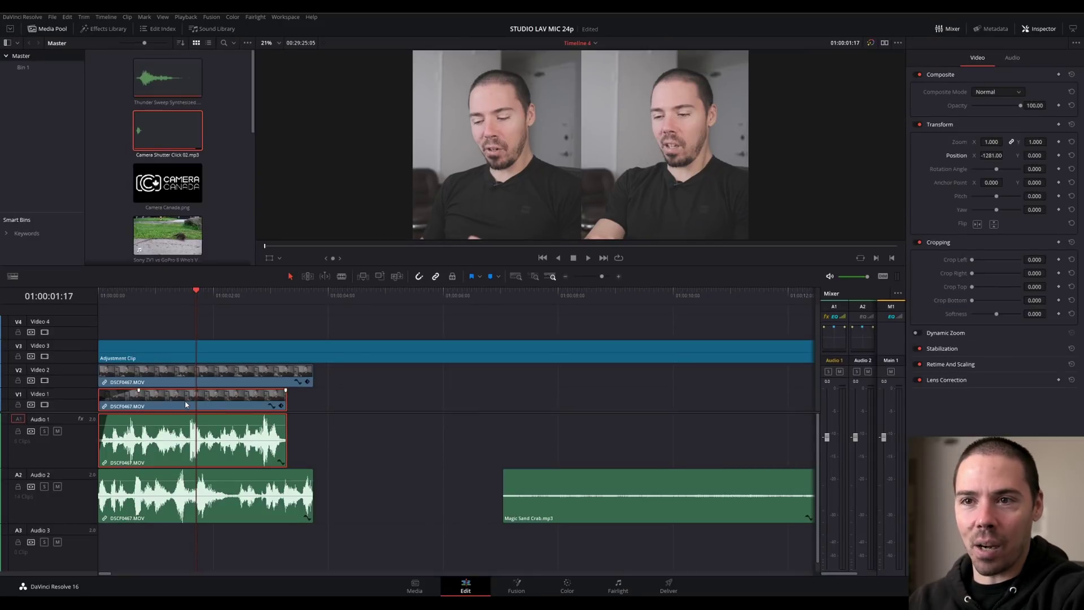
{"action": "left_click", "coordinate": [565, 587]}
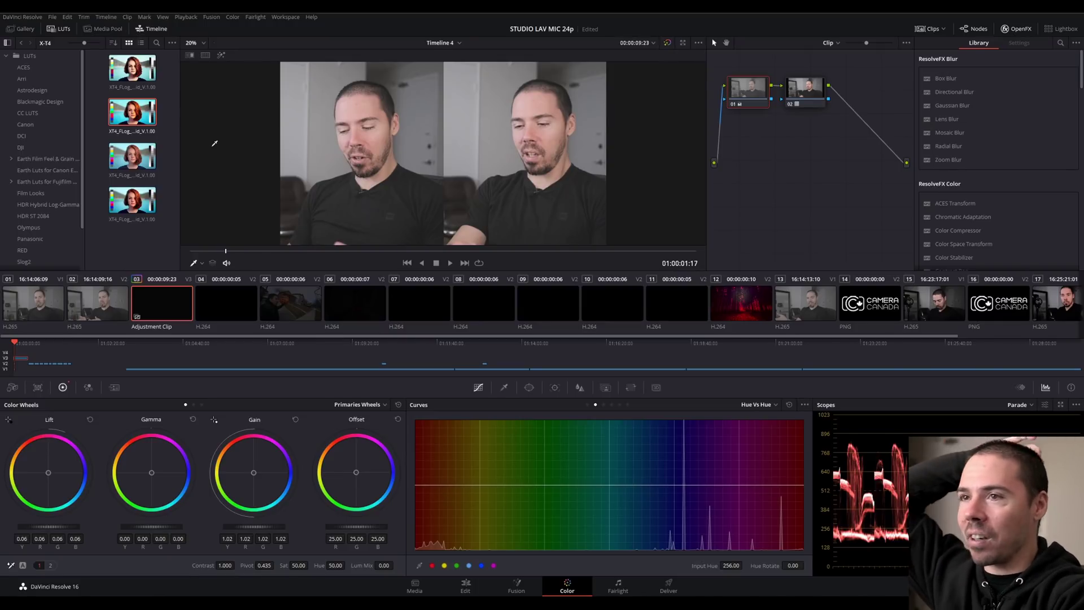
{"action": "key", "text": "shift+4"}
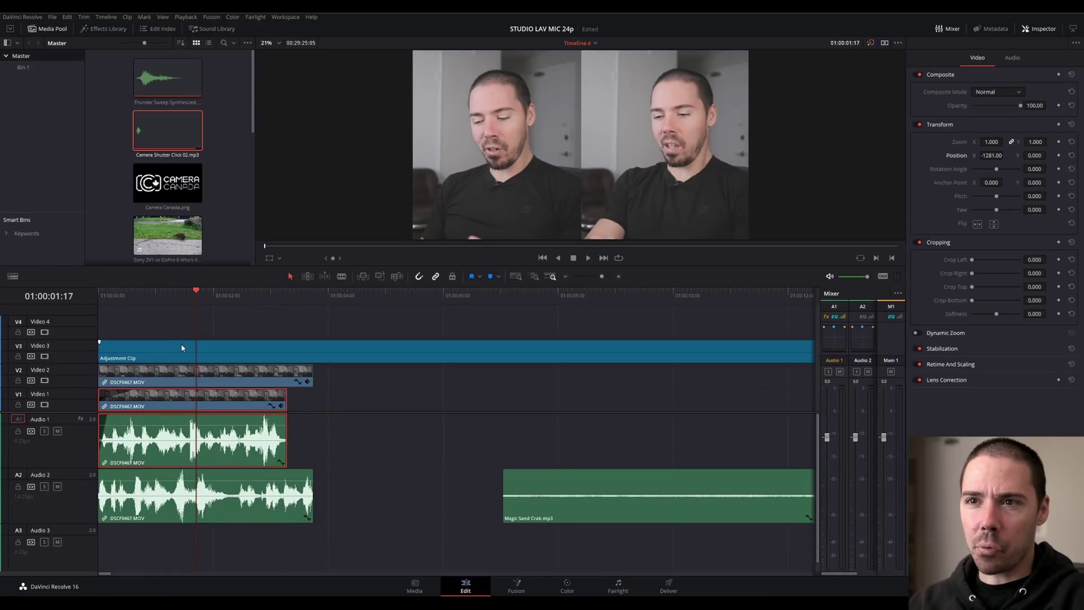
Check the adjustment clip, V1 clip and offset V2 copy, then compare again on the Color page.
{"action": "left_click", "coordinate": [182, 348]}
{"action": "left_click", "coordinate": [184, 398]}
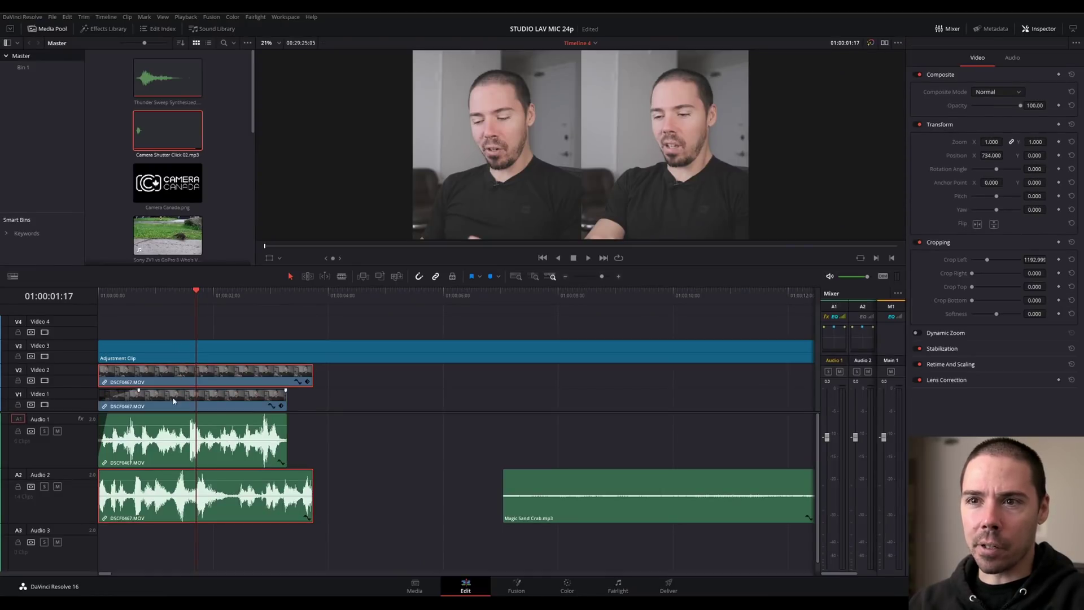
{"action": "left_click", "coordinate": [209, 378]}
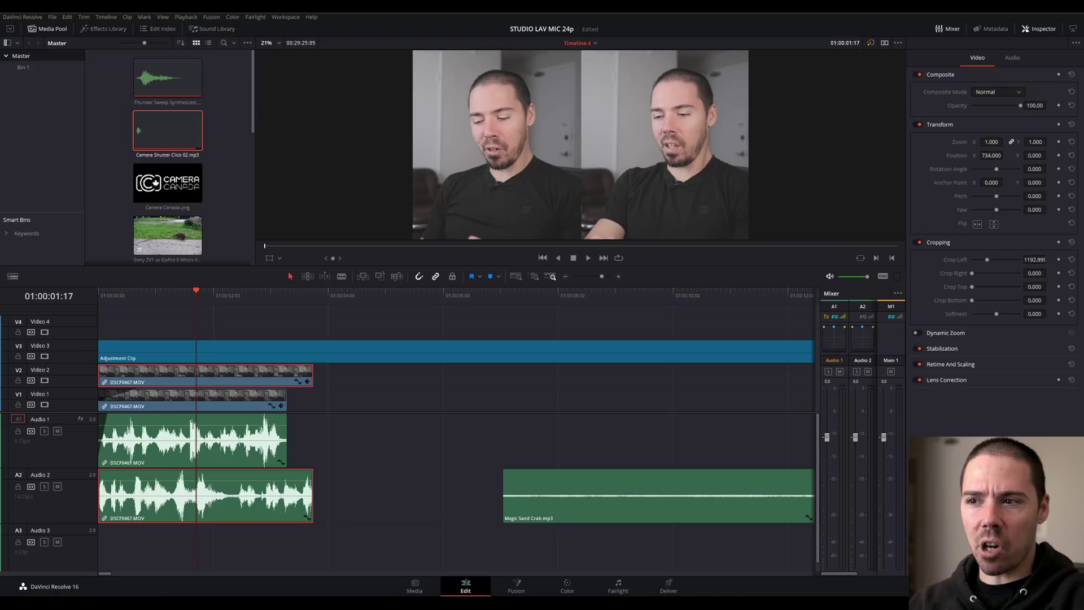
{"action": "left_click", "coordinate": [567, 586]}
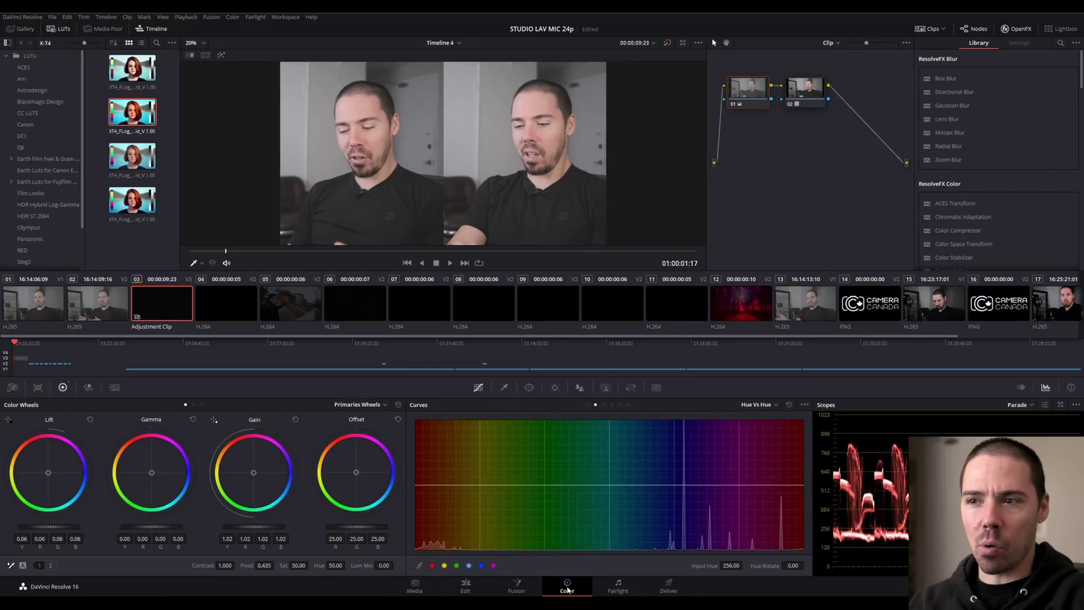
{"action": "left_click", "coordinate": [467, 586]}
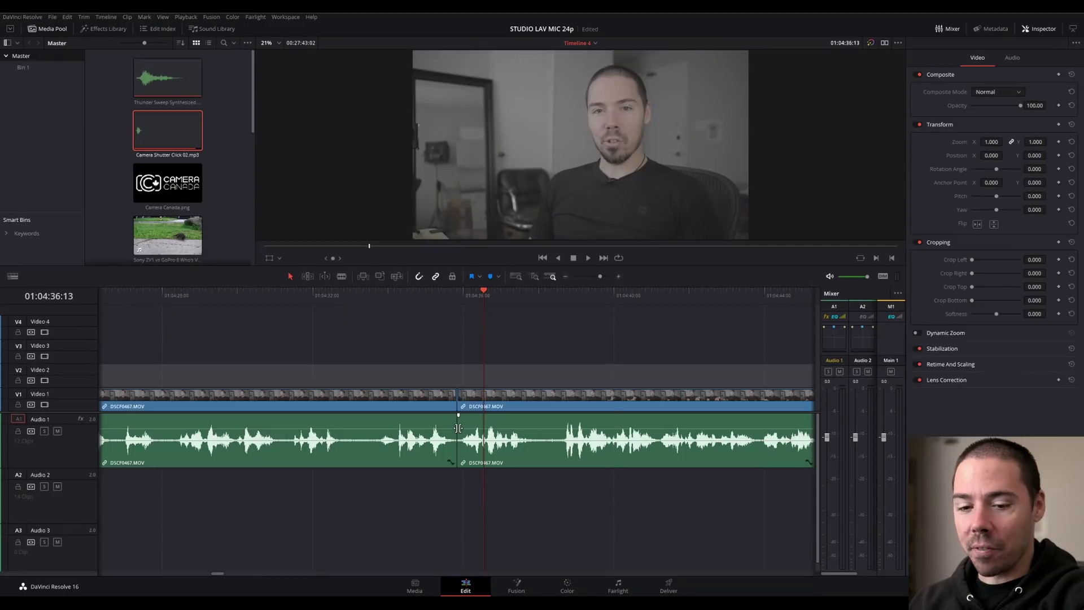
Add a cross fade at the audio edit between the DSCF0467 clips and zoom the timeline in.
{"action": "left_click", "coordinate": [458, 427]}
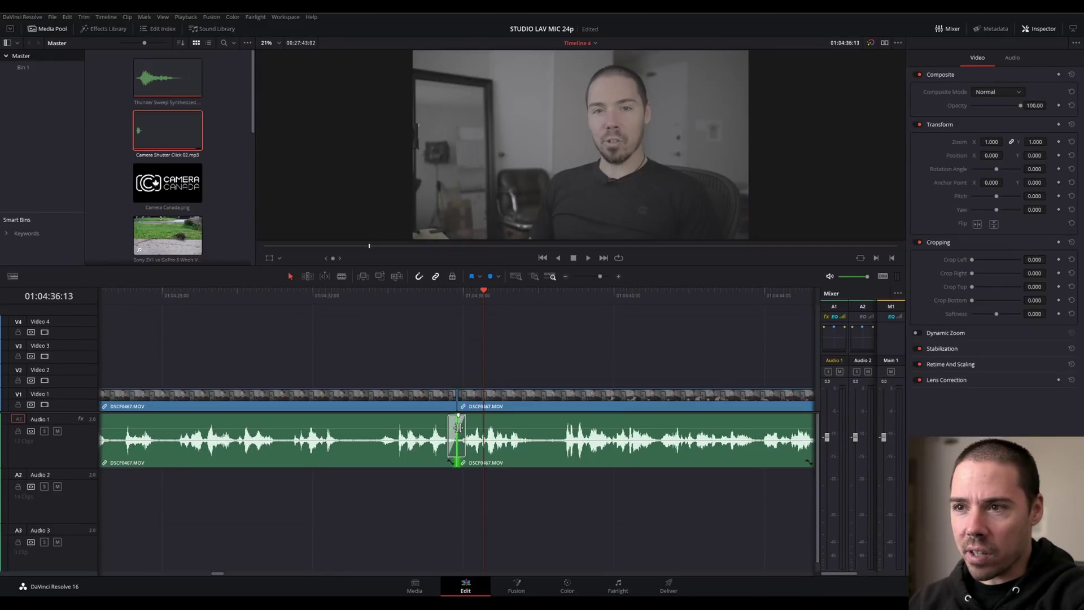
{"action": "left_click", "coordinate": [446, 294]}
{"action": "key", "text": "ctrl+equal"}
{"action": "key", "text": "ctrl+equal"}
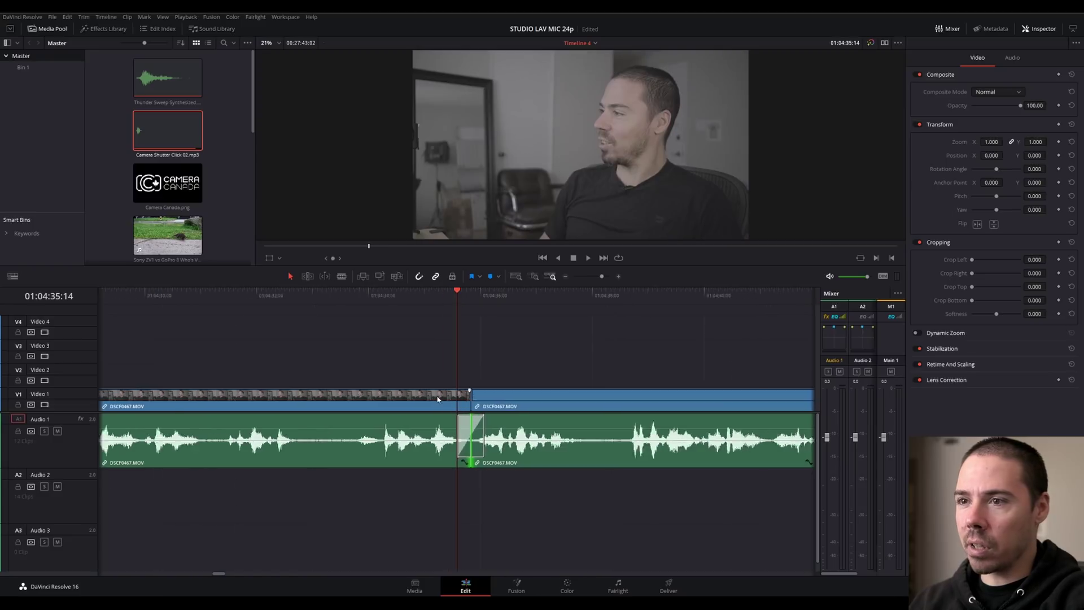
{"action": "key", "text": "ctrl+t"}
{"action": "key", "text": "ctrl+equal"}
{"action": "key", "text": "ctrl+equal"}
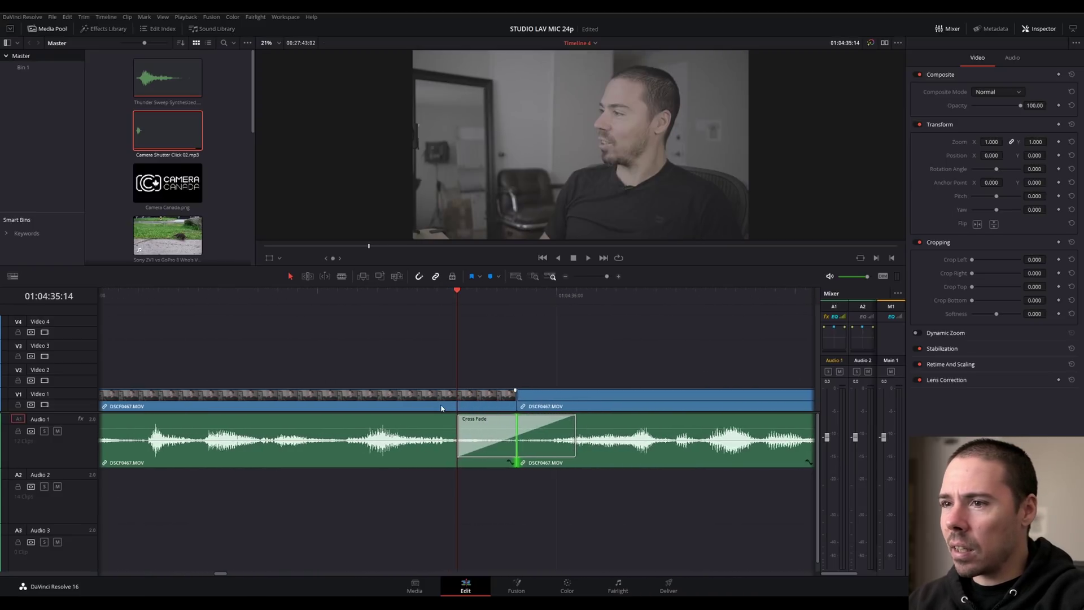
Split the clip at 01:04:35:17, try deleting the short segment, then undo the deletion.
{"action": "left_click", "coordinate": [493, 294]}
{"action": "left_click", "coordinate": [506, 408]}
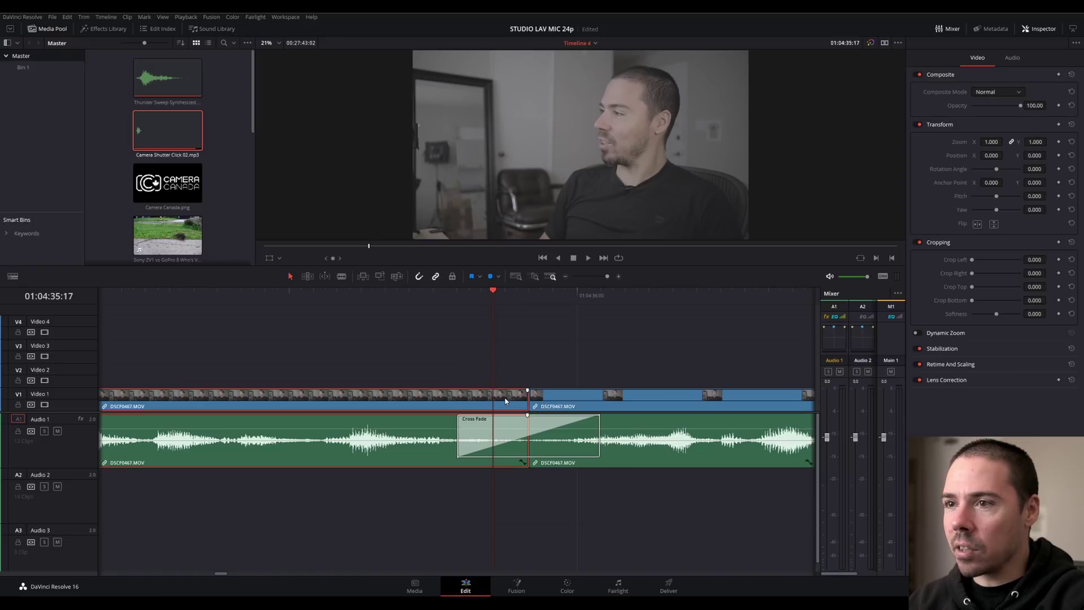
{"action": "key", "text": "ctrl+b"}
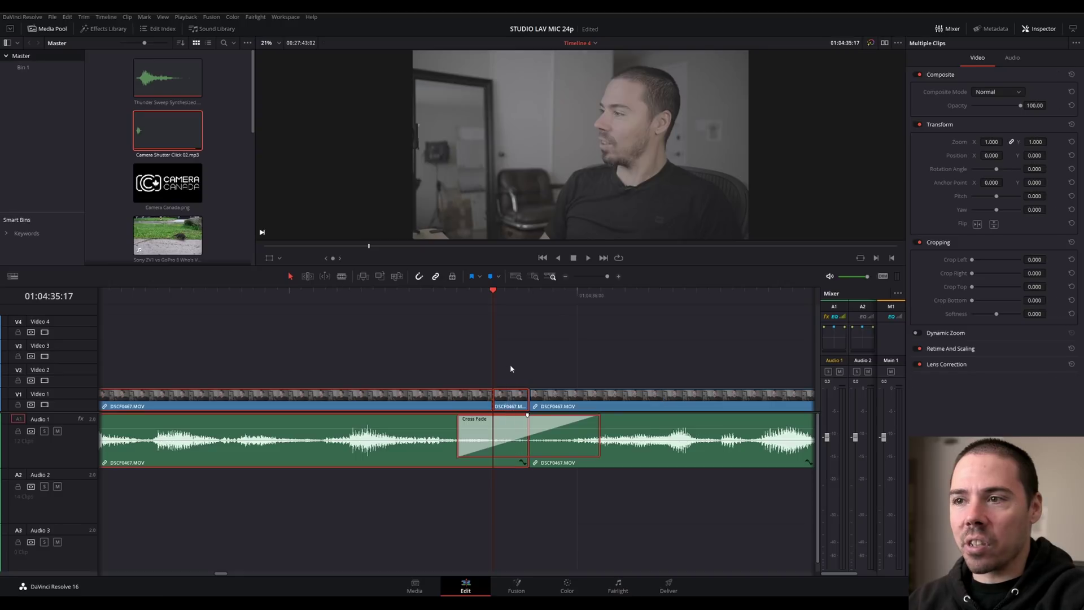
{"action": "left_click", "coordinate": [510, 362]}
{"action": "left_click", "coordinate": [509, 403]}
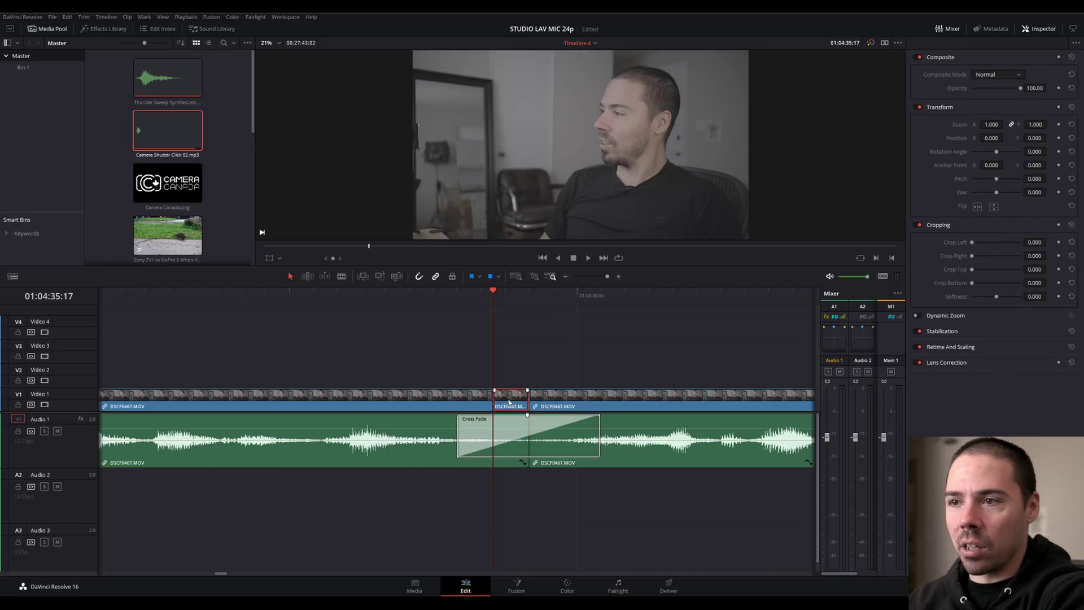
{"action": "key", "text": "BackSpace"}
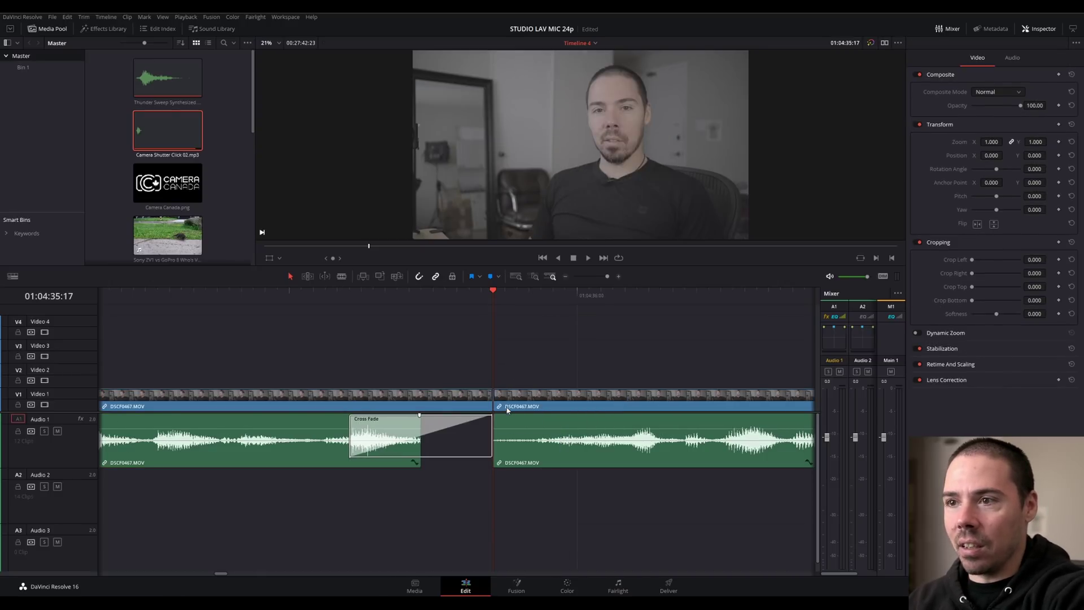
{"action": "key", "text": "ctrl+z"}
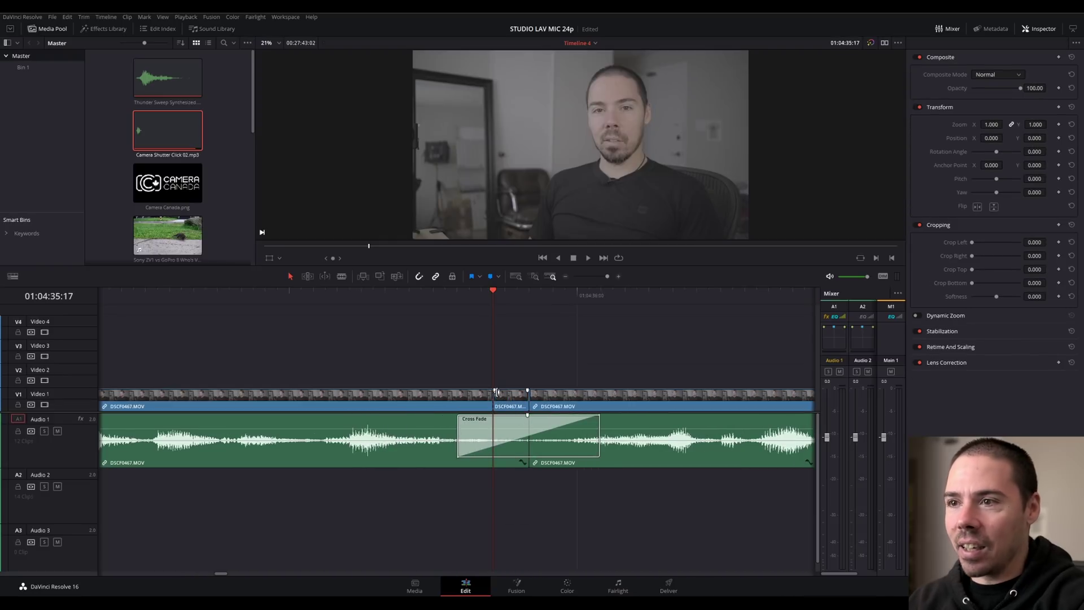
Review the clips' audio properties and shorten the audio cross fade to start at the playhead.
{"action": "left_click", "coordinate": [508, 436]}
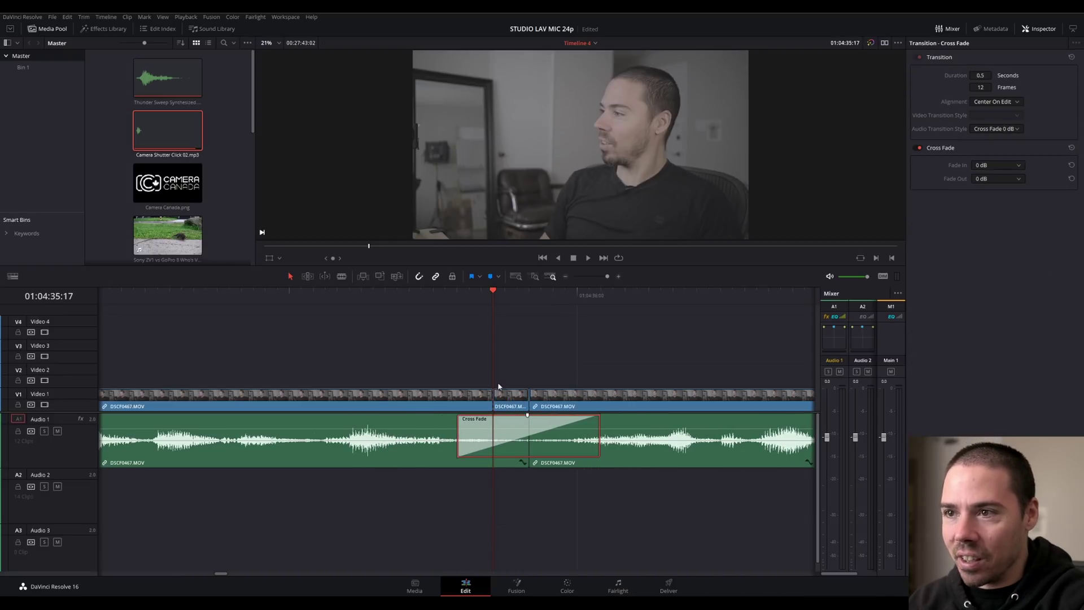
{"action": "left_click", "coordinate": [508, 402]}
{"action": "left_click", "coordinate": [512, 465]}
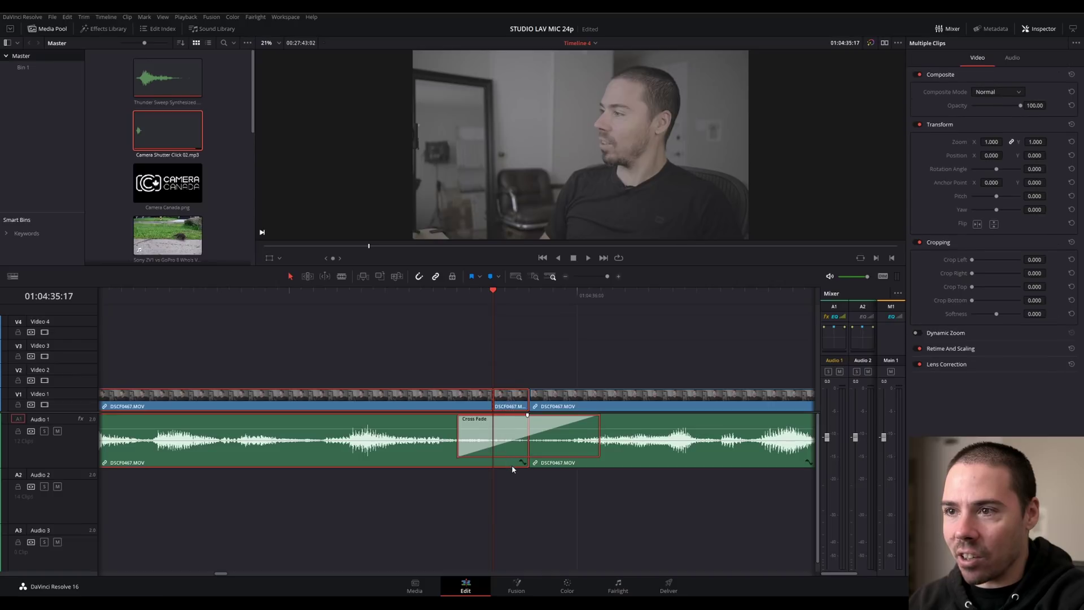
{"action": "left_click", "coordinate": [449, 489]}
{"action": "left_click", "coordinate": [450, 466]}
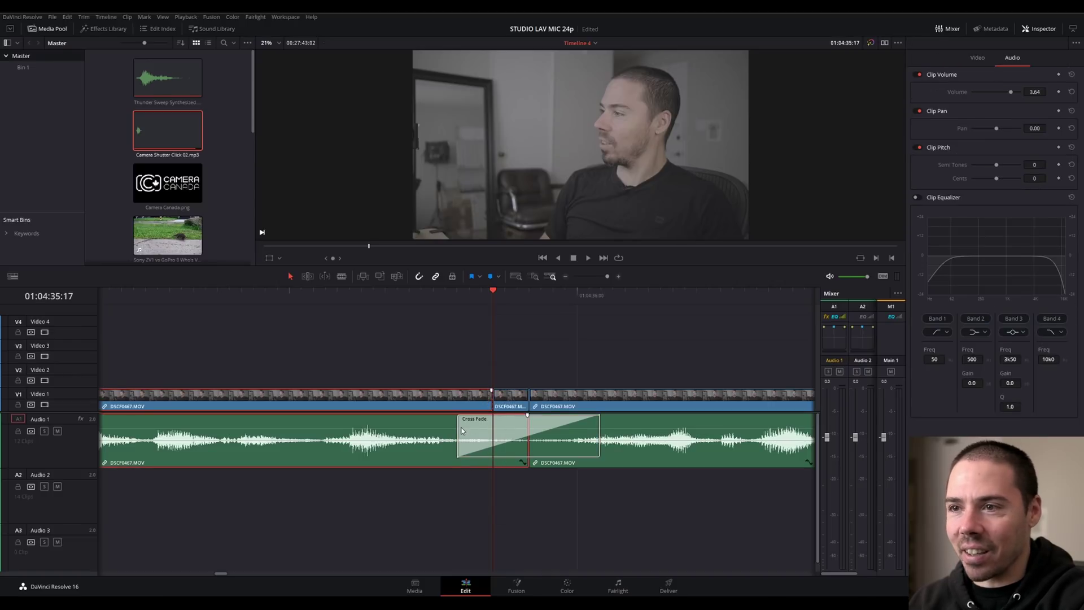
{"action": "left_click", "coordinate": [479, 429]}
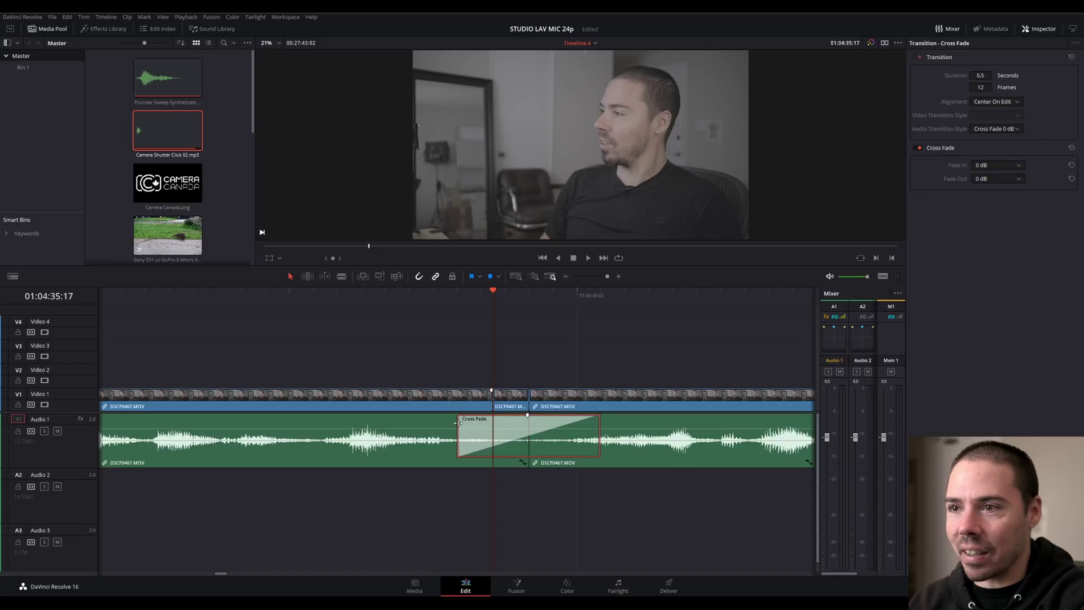
{"action": "left_click_drag", "start_coordinate": [458, 423], "coordinate": [497, 431]}
Lengthen the cross fade at the cut to 0.5 seconds.
{"action": "left_click_drag", "start_coordinate": [504, 367], "coordinate": [513, 472]}
{"action": "left_click", "coordinate": [465, 448]}
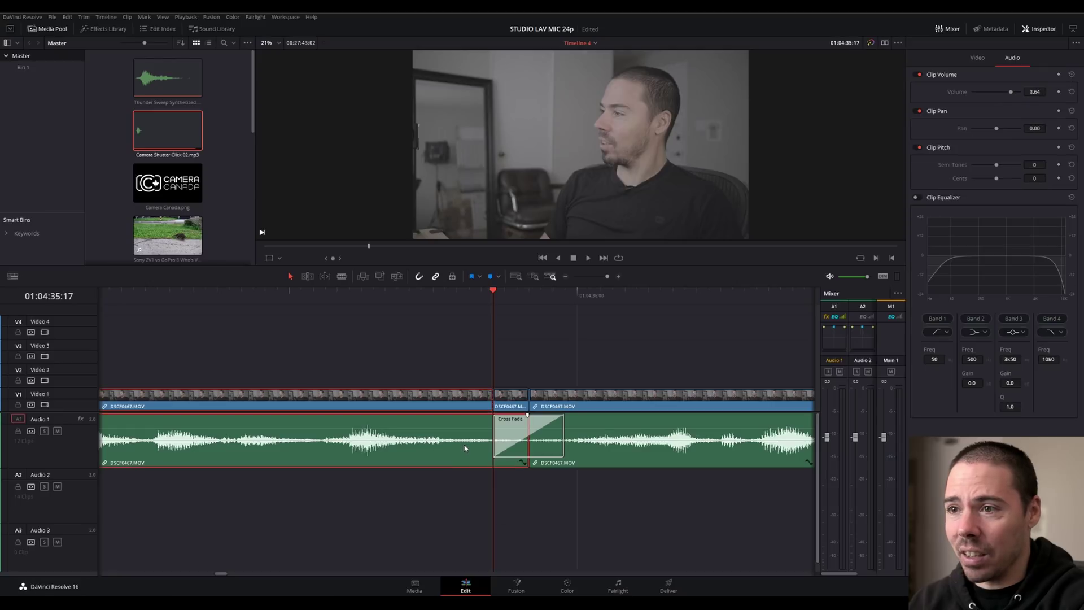
{"action": "left_click", "coordinate": [565, 373]}
{"action": "left_click_drag", "start_coordinate": [564, 435], "coordinate": [595, 433]}
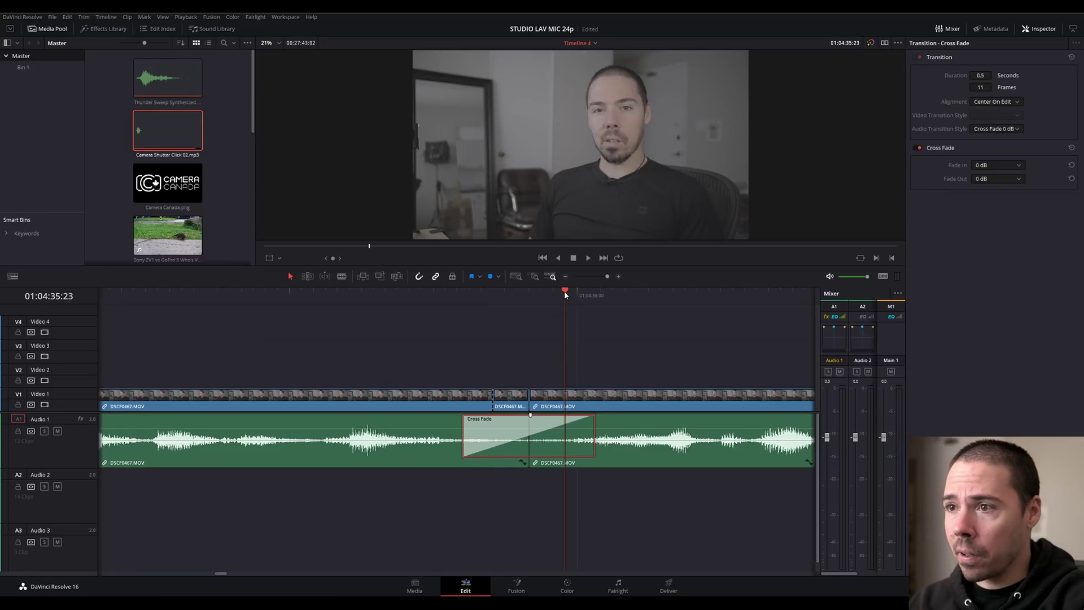
Ripple-trim the next clip's head three frames to the playhead and step between edit points.
{"action": "left_click", "coordinate": [621, 398]}
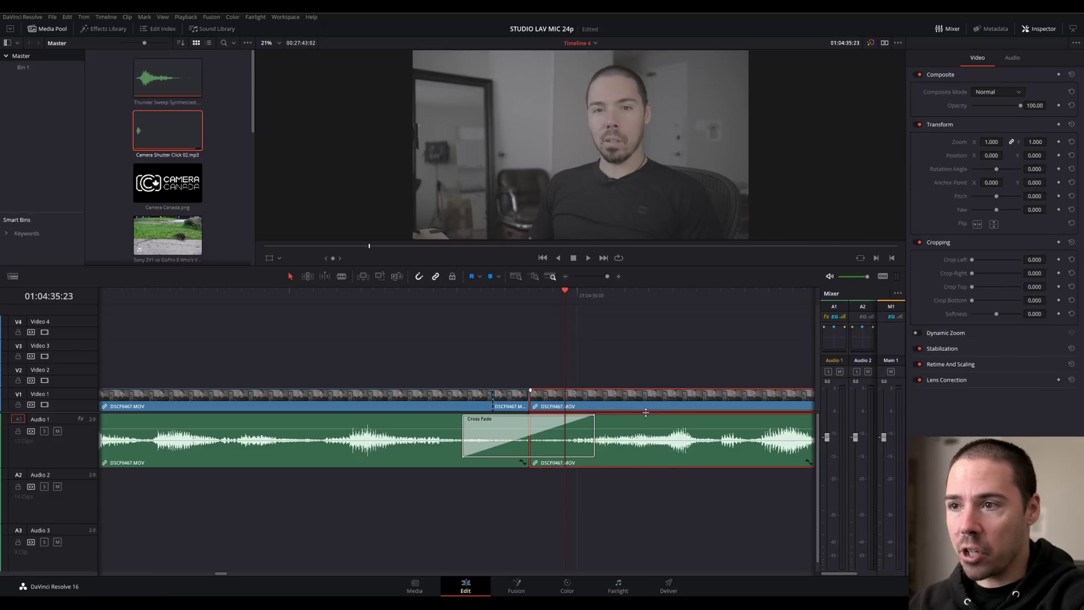
{"action": "key", "text": "ctrl+shift+bracketleft"}
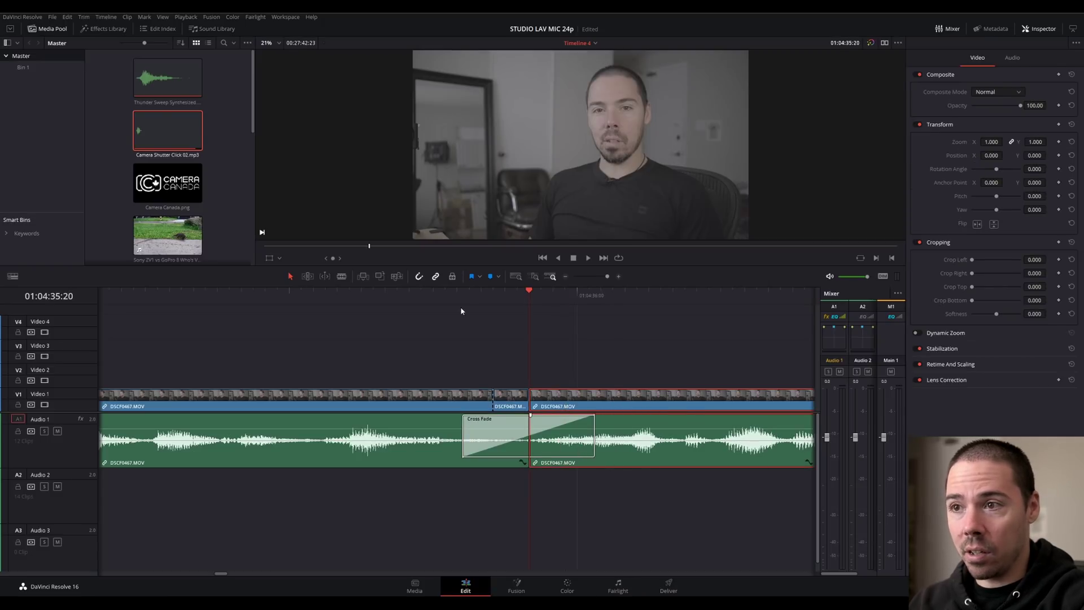
{"action": "key", "text": "Up"}
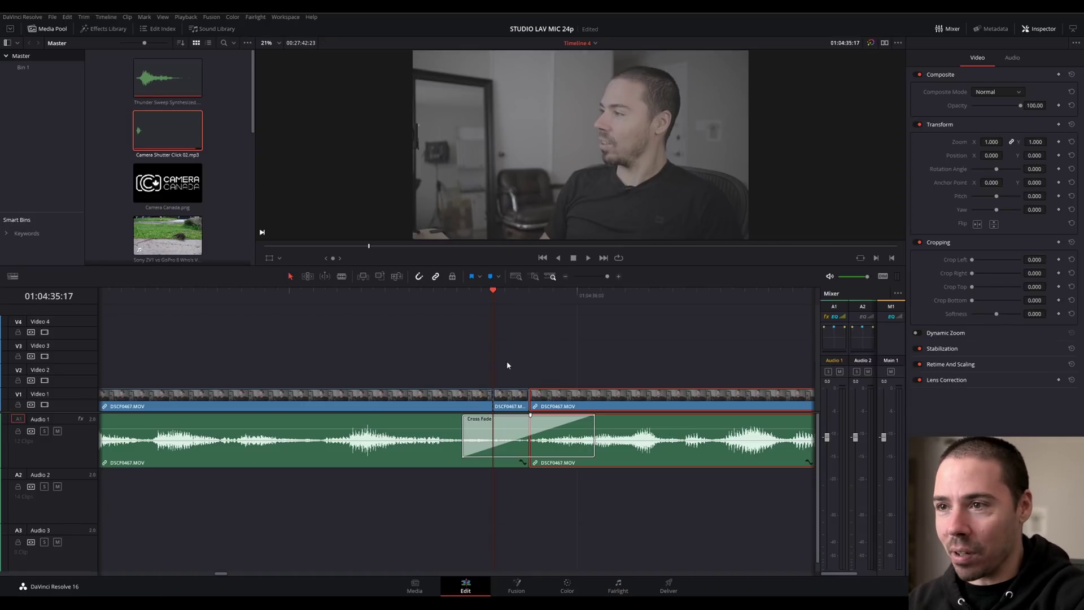
{"action": "left_click_drag", "start_coordinate": [507, 361], "coordinate": [513, 492]}
{"action": "key", "text": "Down"}
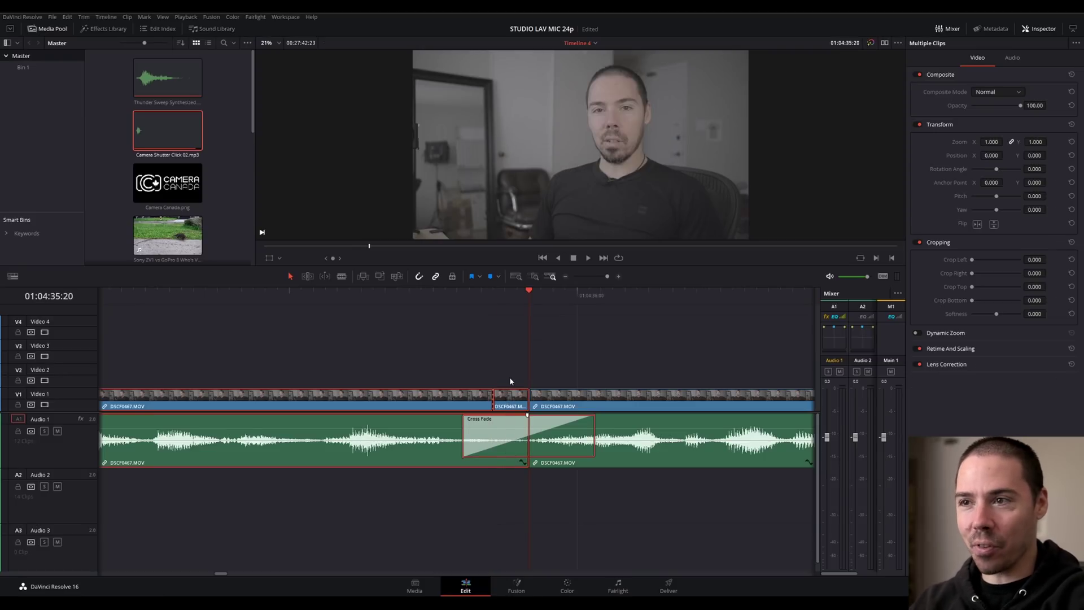
{"action": "left_click", "coordinate": [494, 294]}
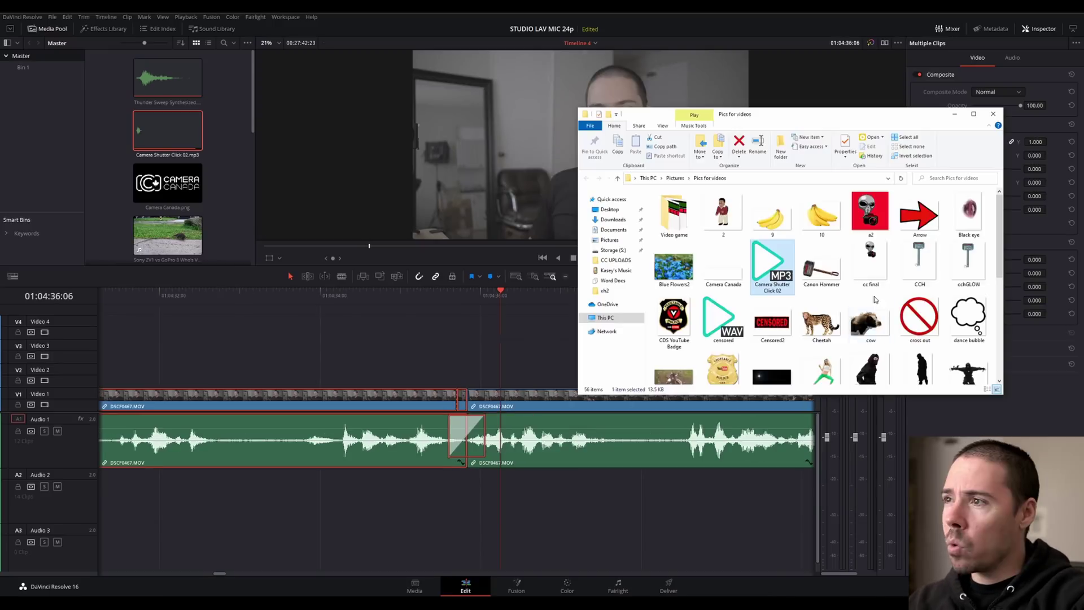
Place CCH.png on Video 2, move it off-frame lower left, and set a Position keyframe.
{"action": "left_click_drag", "start_coordinate": [921, 260], "coordinate": [540, 378]}
{"action": "left_click", "coordinate": [541, 379]}
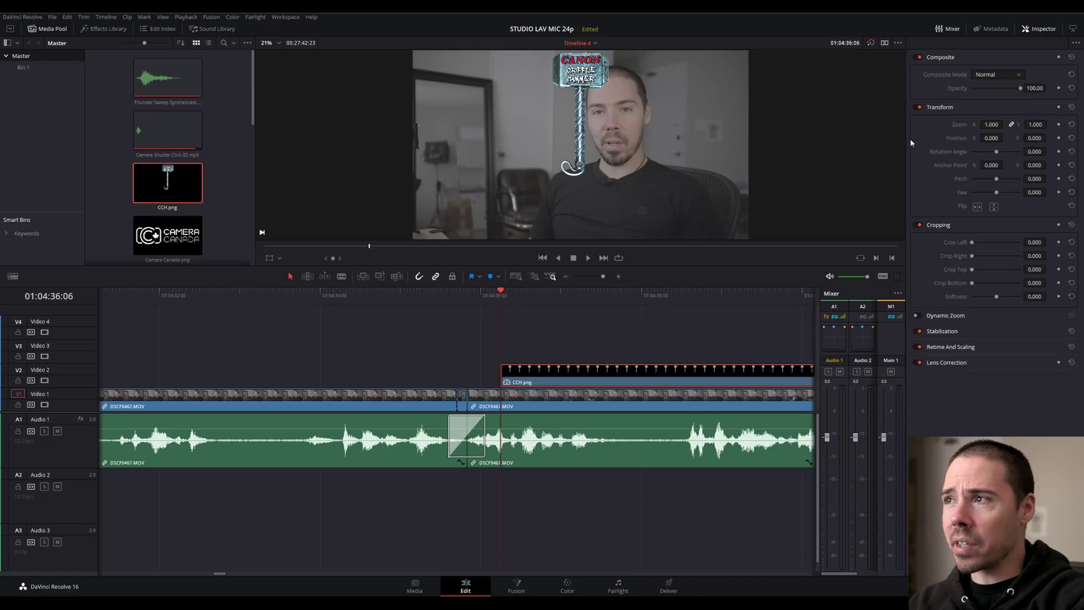
{"action": "left_click", "coordinate": [270, 259]}
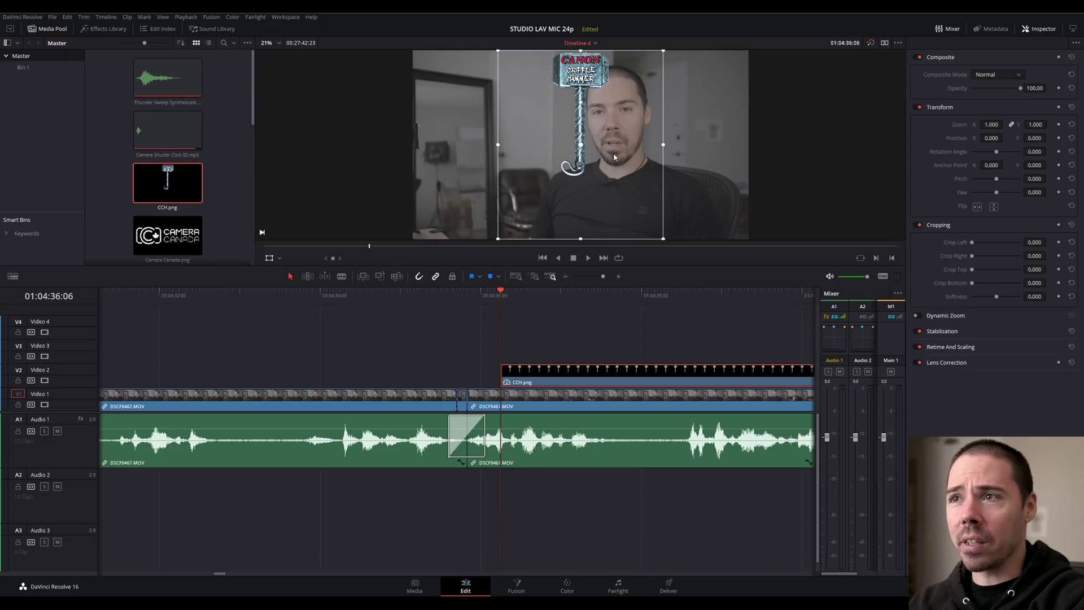
{"action": "left_click_drag", "start_coordinate": [615, 157], "coordinate": [420, 194]}
{"action": "left_click", "coordinate": [1059, 138]}
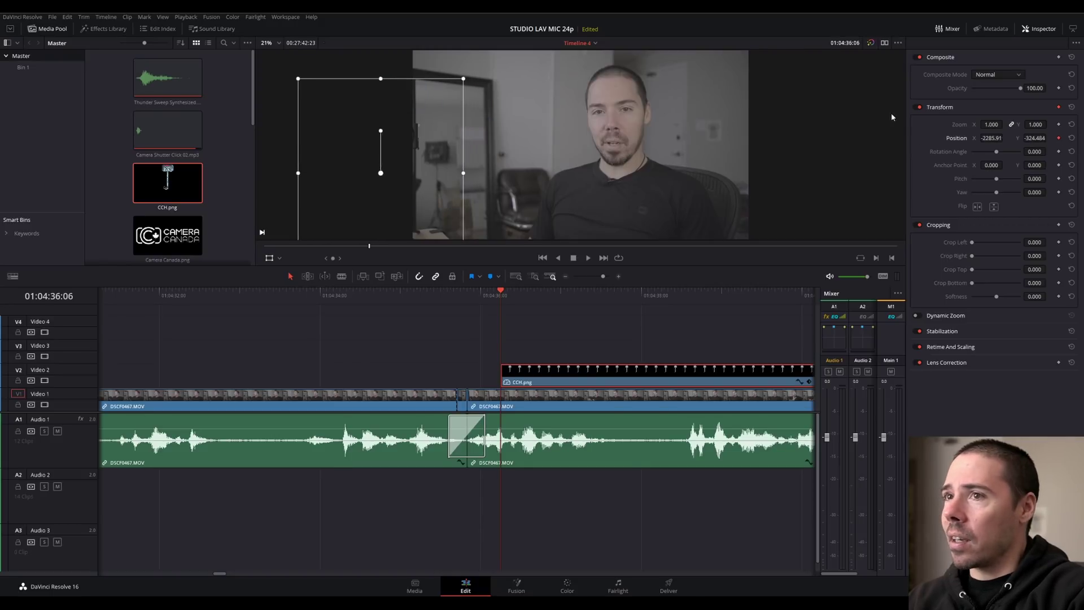
At the hammer's landing frame, show the keyframe track and set the keyframe to Ease In.
{"action": "left_click", "coordinate": [651, 292]}
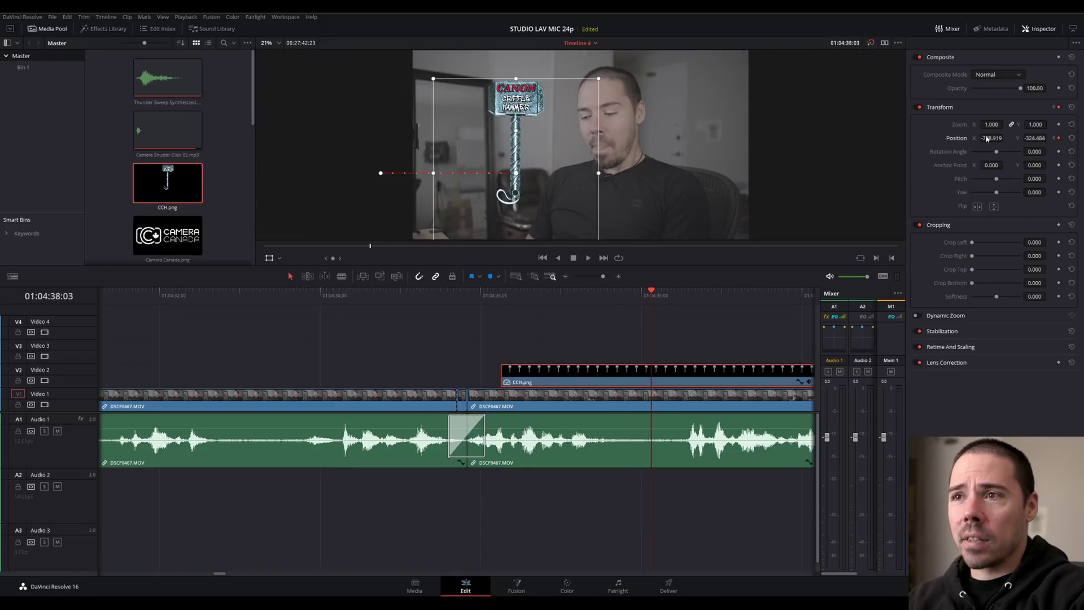
{"action": "left_click", "coordinate": [809, 384]}
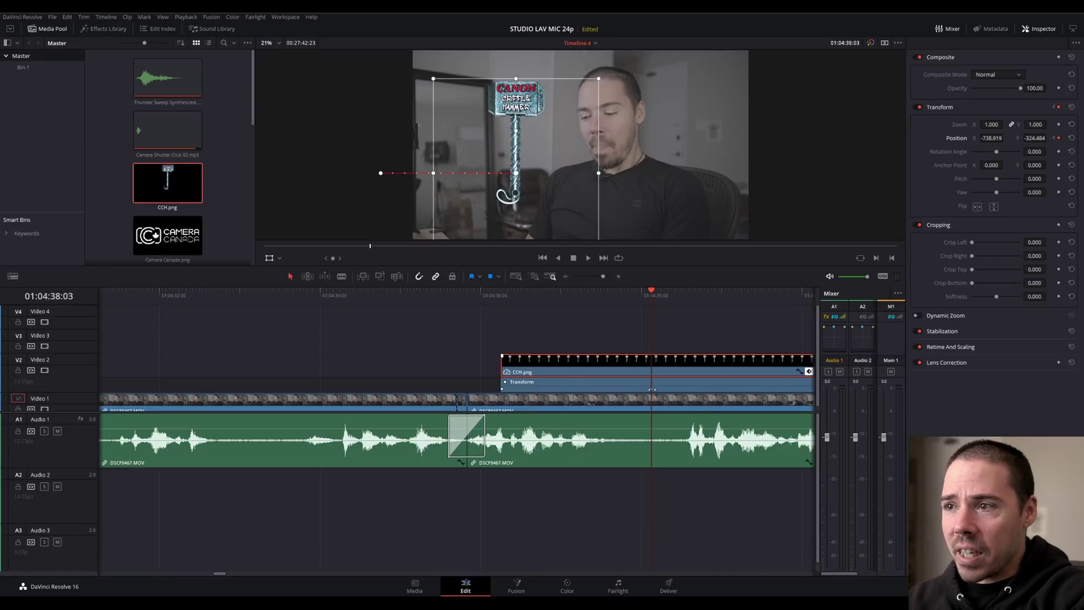
{"action": "right_click", "coordinate": [651, 390]}
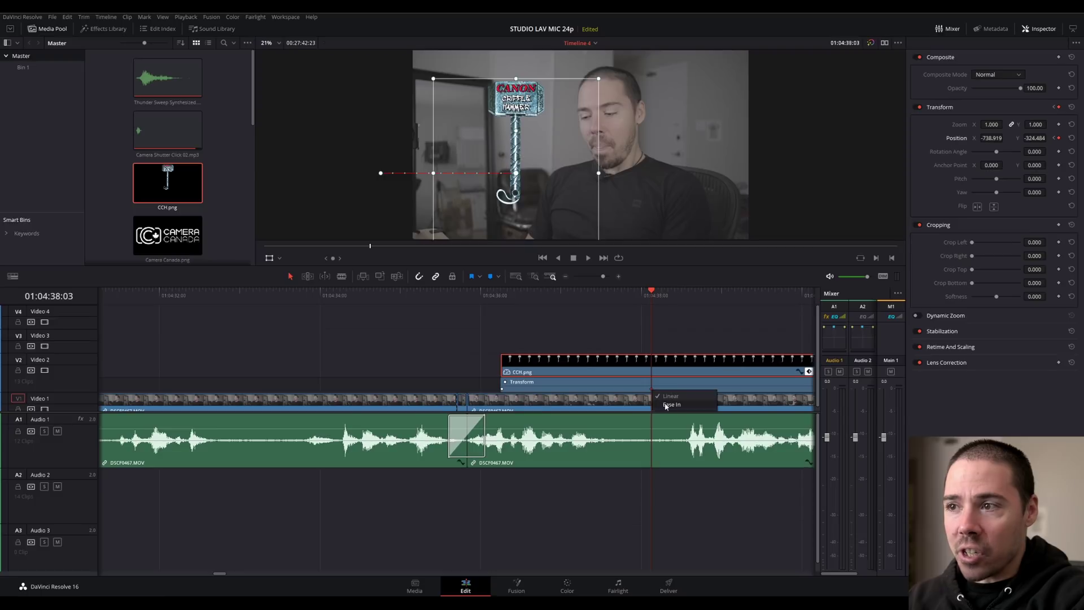
{"action": "left_click", "coordinate": [667, 405]}
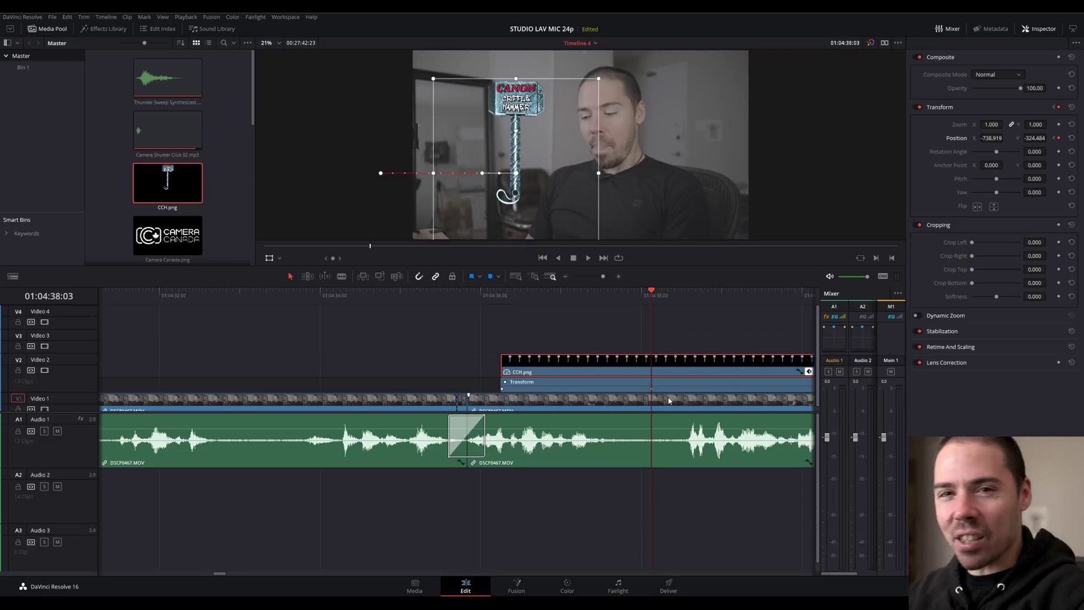
Play back the hammer slide-in animation twice to review it.
{"action": "left_click", "coordinate": [627, 295]}
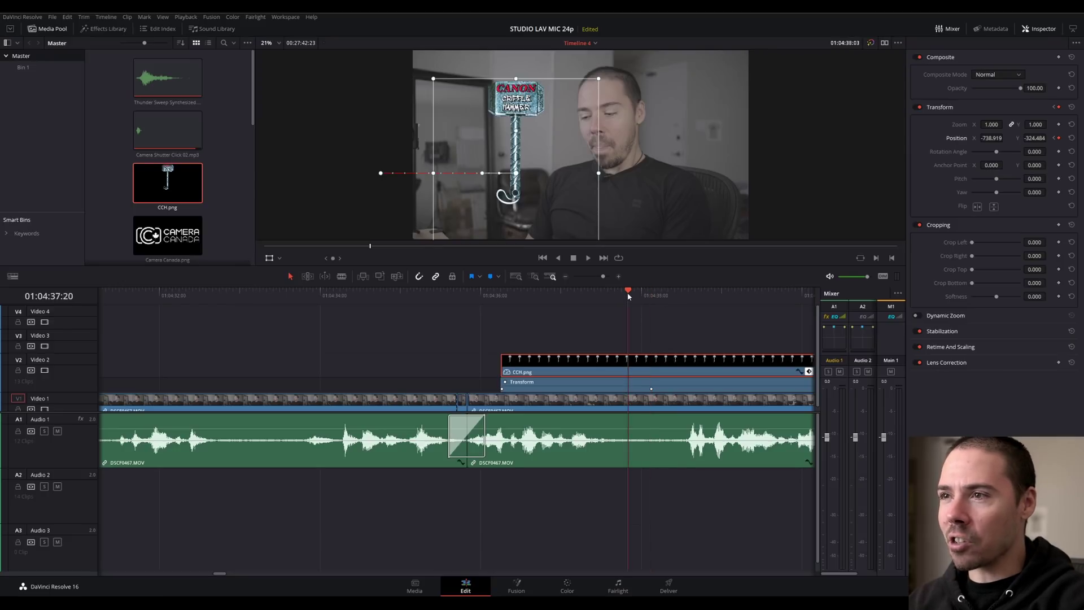
{"action": "key", "text": "space"}
{"action": "left_click", "coordinate": [576, 294]}
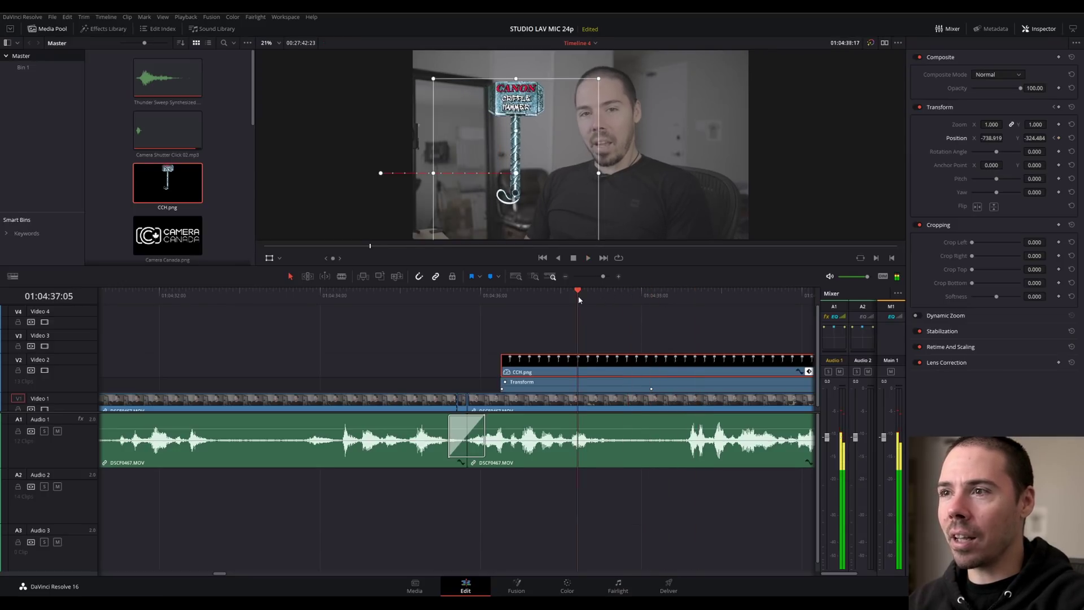
{"action": "key", "text": "space"}
{"action": "left_click_drag", "start_coordinate": [579, 295], "coordinate": [586, 296]}
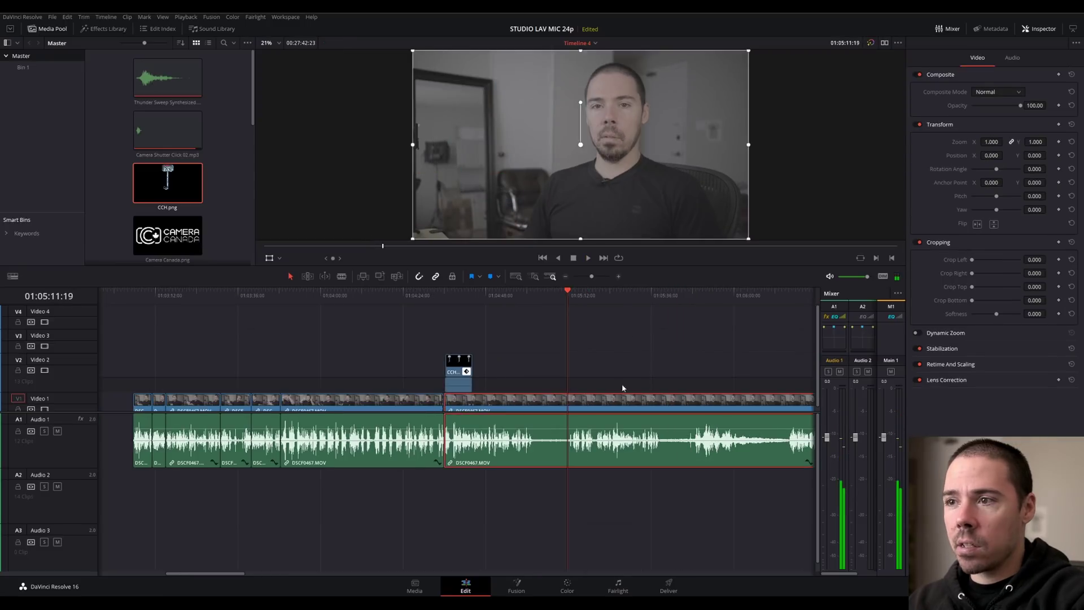
Split the clip at the playhead and set the new piece's speed to 20%.
{"action": "left_click", "coordinate": [657, 295]}
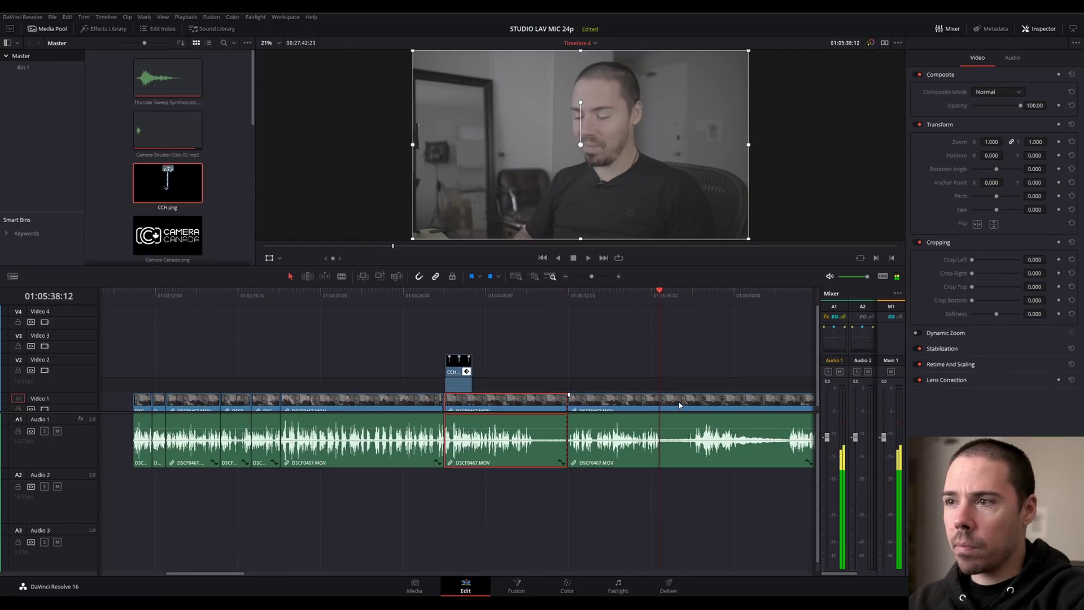
{"action": "key", "text": "ctrl+b"}
{"action": "left_click", "coordinate": [606, 399]}
{"action": "left_click", "coordinate": [585, 295]}
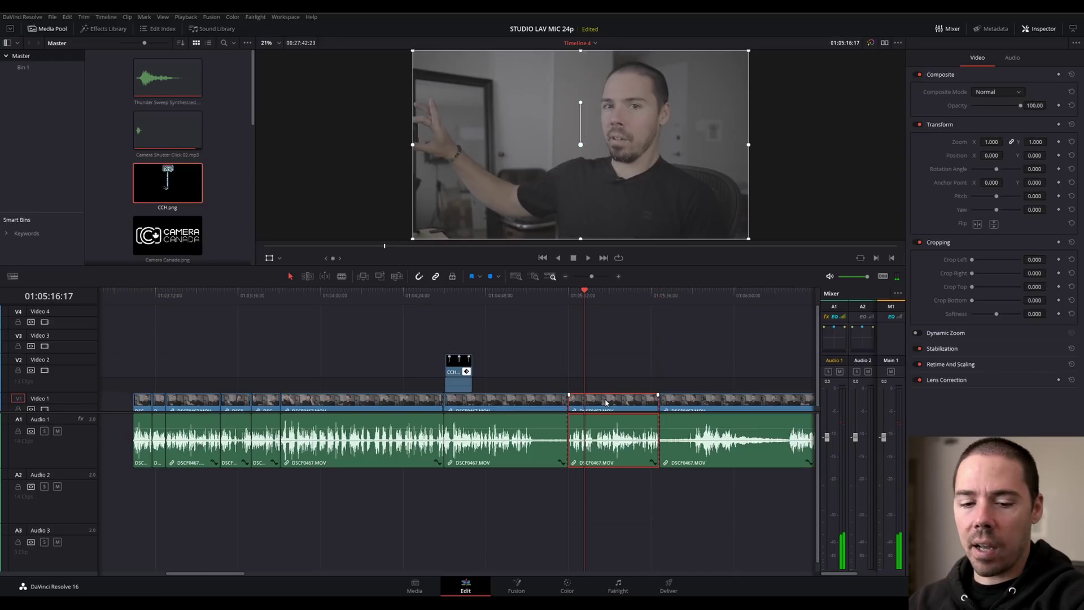
{"action": "key", "text": "r"}
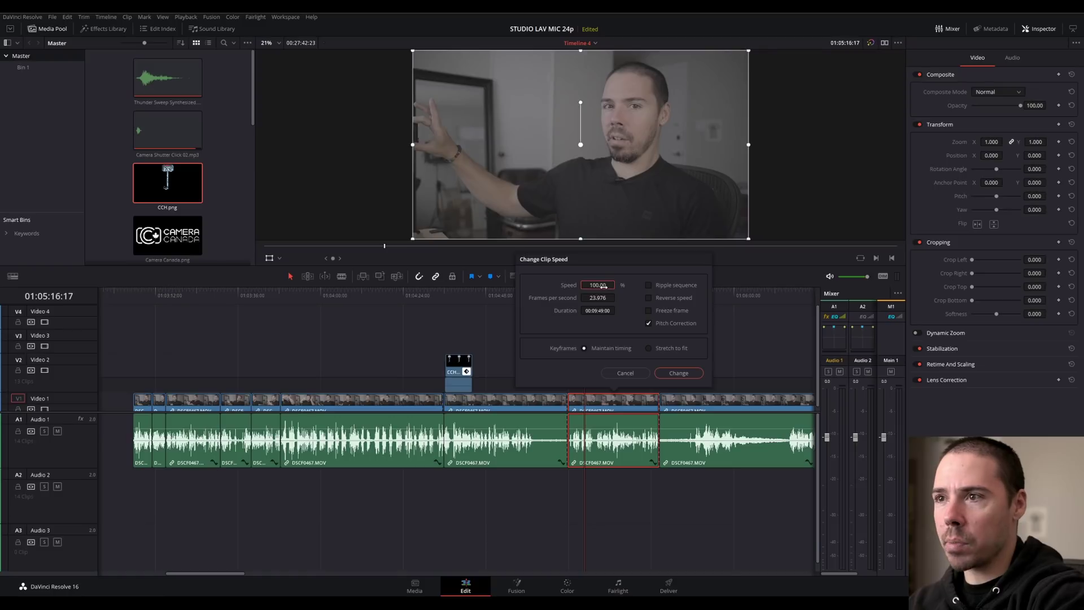
{"action": "type", "text": "20"}
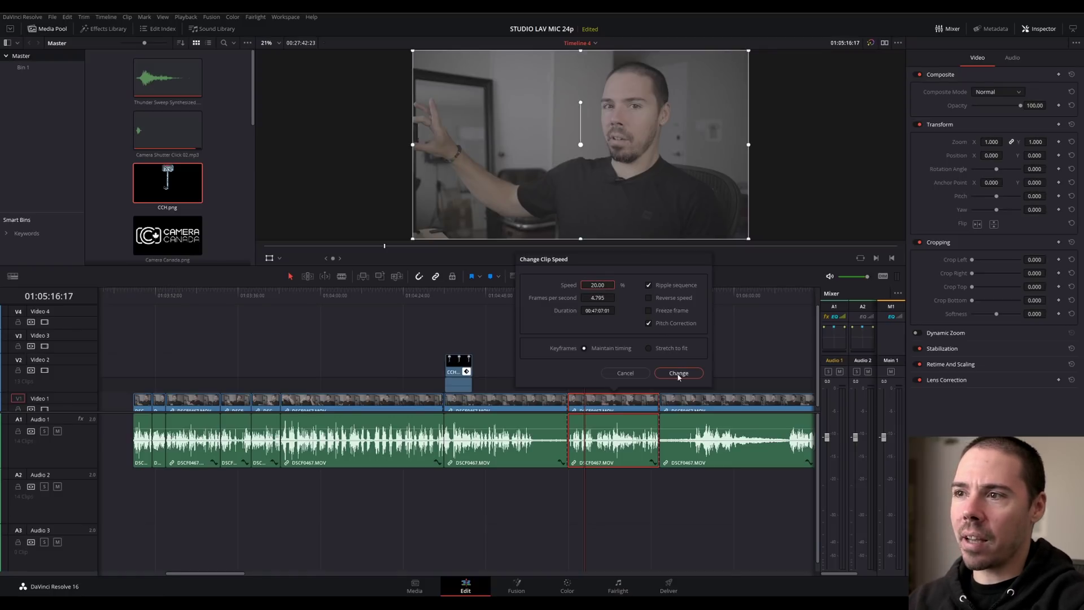
{"action": "left_click", "coordinate": [679, 373]}
Check the speed settings of the third DSCF0467 clip and the small Video 2 clip without changing them.
{"action": "scroll", "coordinate": [632, 337], "scroll_direction": "down", "scroll_amount": 5}
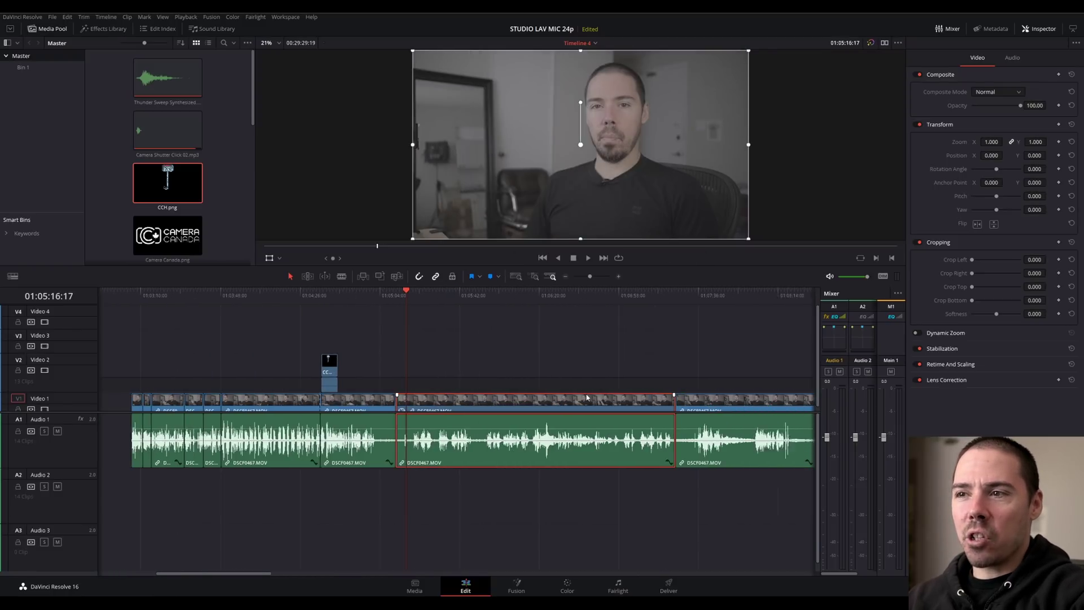
{"action": "left_click", "coordinate": [572, 403]}
{"action": "key", "text": "r"}
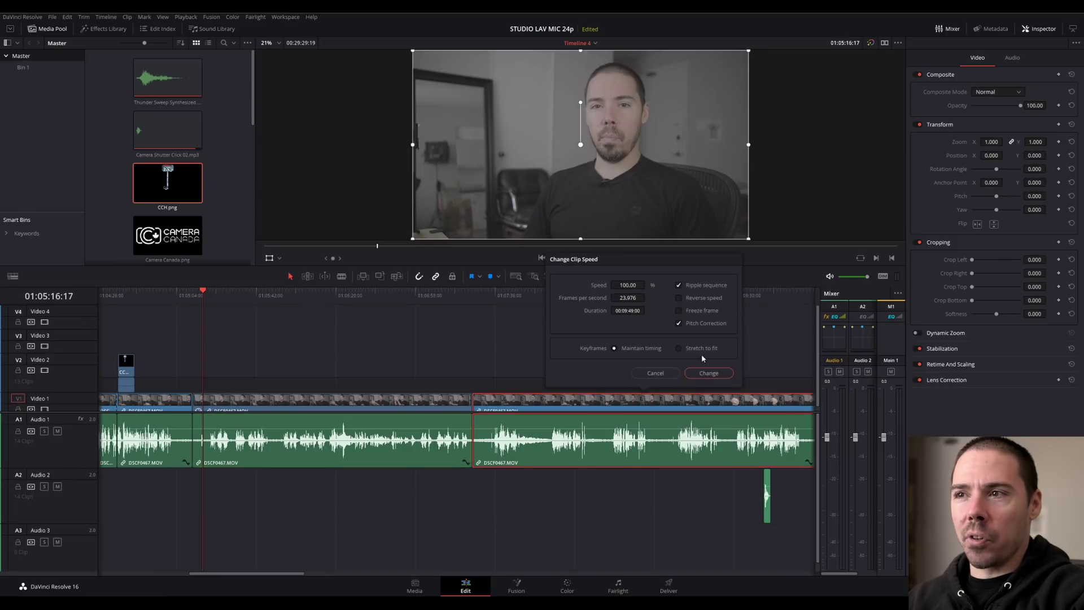
{"action": "left_click", "coordinate": [655, 374]}
{"action": "left_click", "coordinate": [293, 400]}
{"action": "key", "text": "f"}
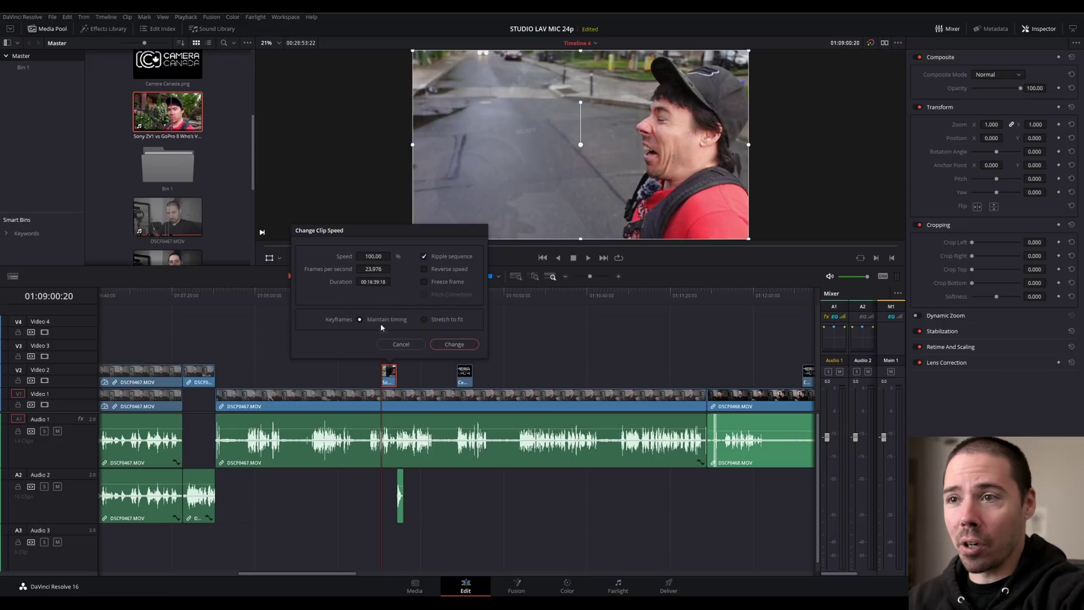
{"action": "left_click", "coordinate": [389, 344]}
{"action": "right_click", "coordinate": [389, 381]}
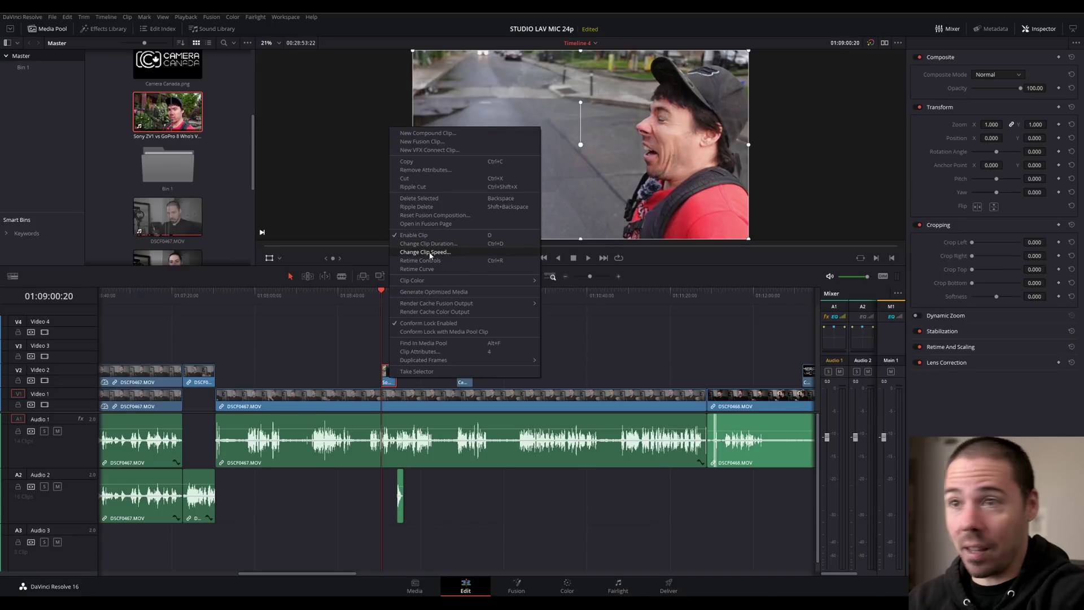
{"action": "left_click", "coordinate": [431, 253]}
{"action": "left_click", "coordinate": [404, 345]}
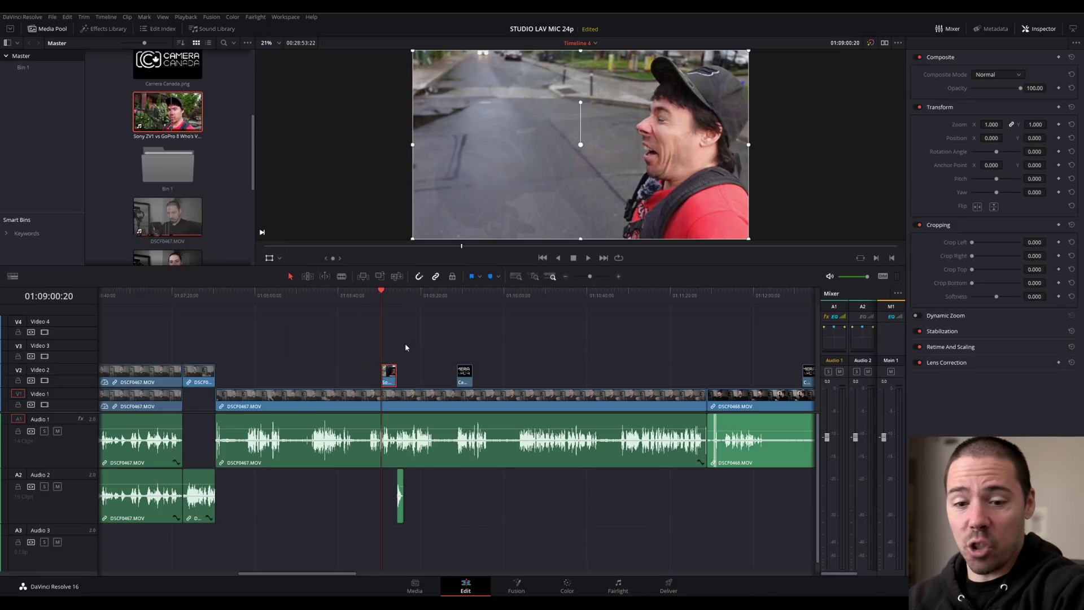
{"action": "key", "text": "r"}
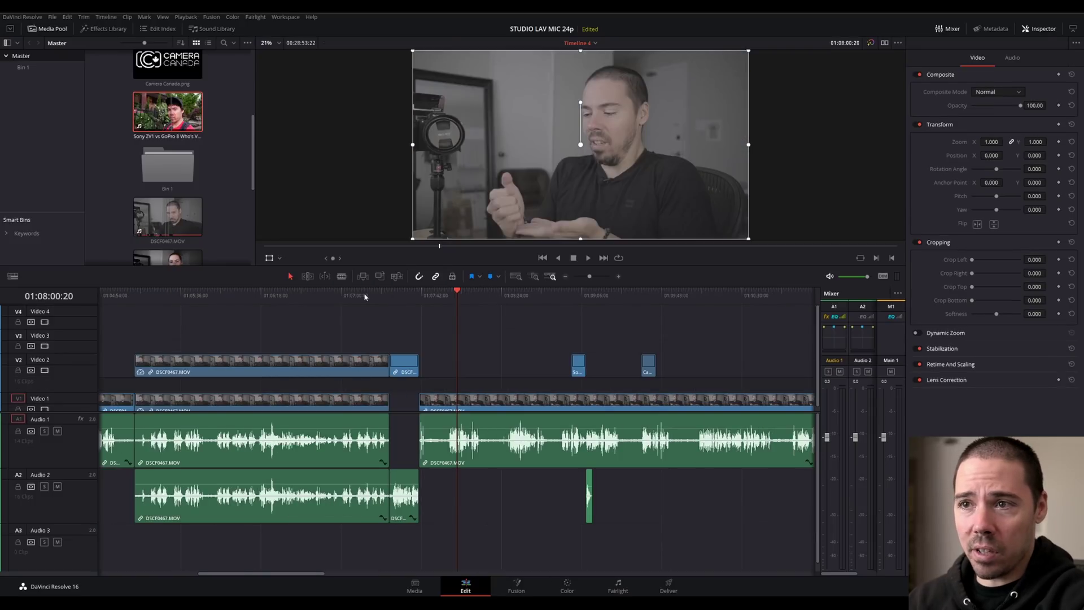
Select the short DSCF0467 clip on Video 2 and collapse the CCH.png keyframe lane.
{"action": "scroll", "coordinate": [367, 308], "scroll_direction": "up", "scroll_amount": 2}
{"action": "scroll", "coordinate": [463, 356], "scroll_direction": "down", "scroll_amount": 3}
{"action": "scroll", "coordinate": [490, 363], "scroll_direction": "up", "scroll_amount": 3}
{"action": "left_click", "coordinate": [489, 362]}
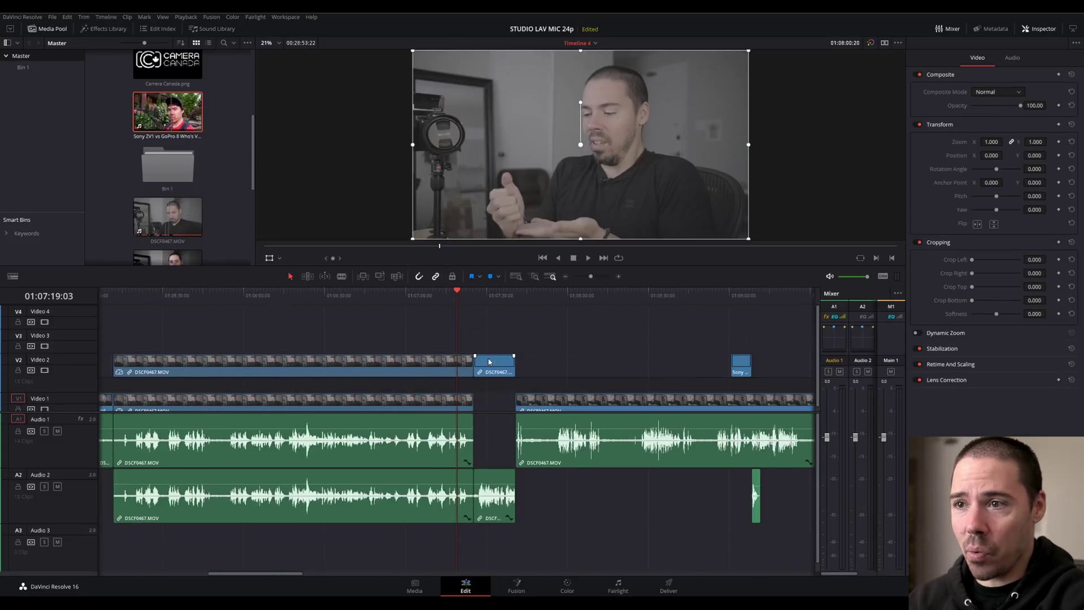
{"action": "scroll", "coordinate": [489, 361], "scroll_direction": "down", "scroll_amount": 3}
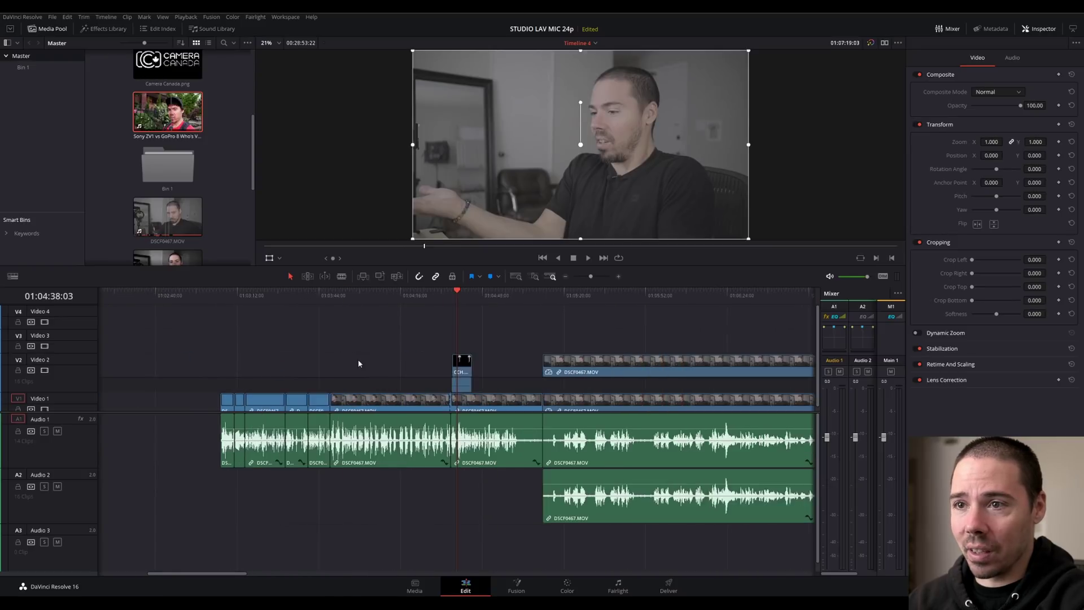
{"action": "scroll", "coordinate": [356, 364], "scroll_direction": "up", "scroll_amount": 5}
{"action": "left_click", "coordinate": [627, 371]}
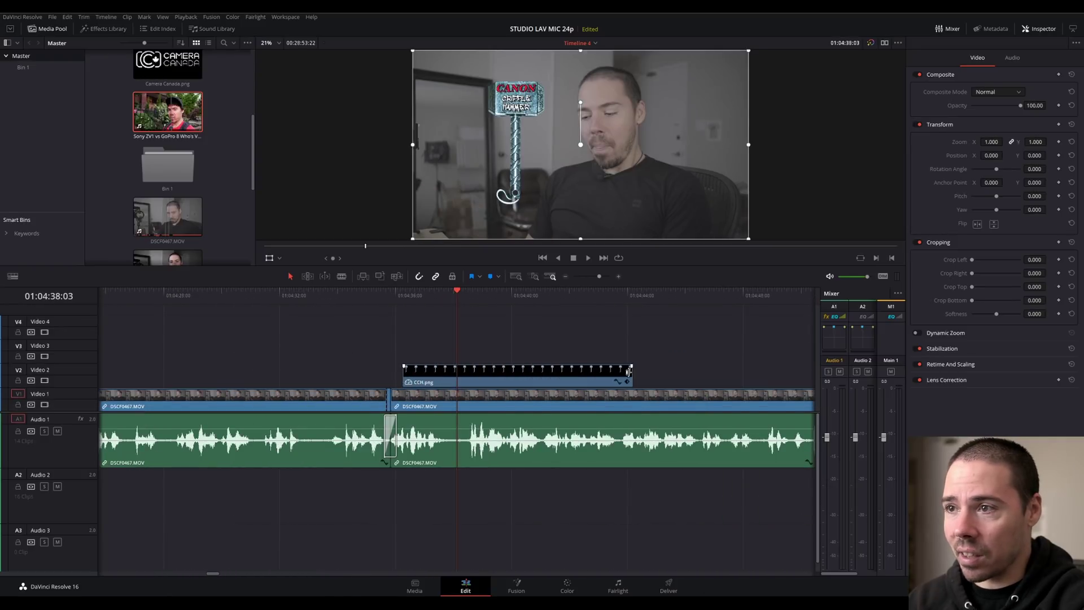
{"action": "scroll", "coordinate": [644, 375], "scroll_direction": "down", "scroll_amount": 8}
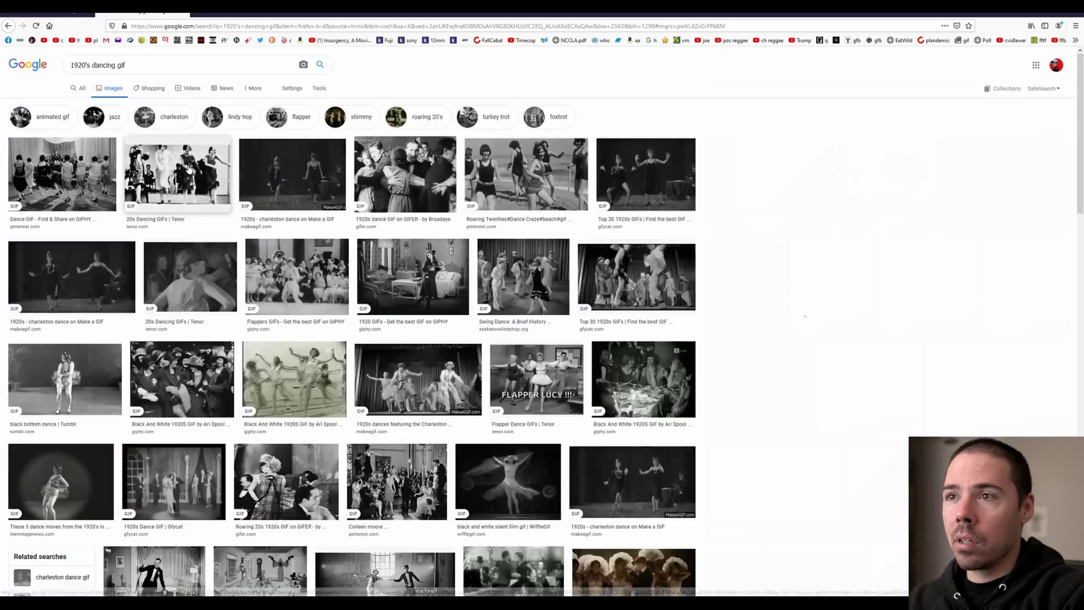
Save the 20s Dancing GIFs Tenor image to the Desktop as tenor and try dragging it onto V2.
{"action": "left_click", "coordinate": [191, 174]}
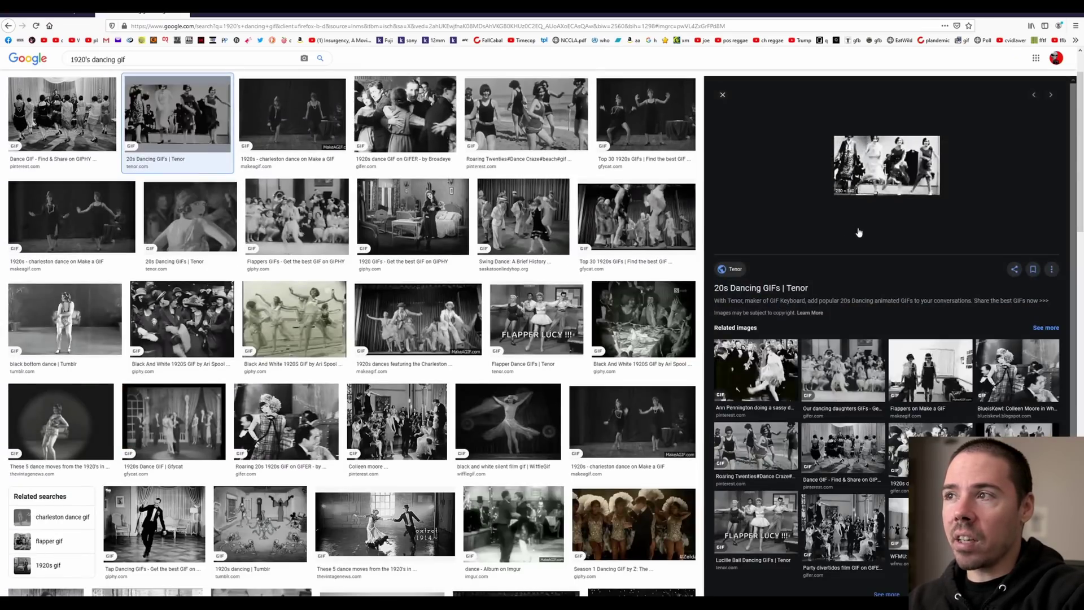
{"action": "right_click", "coordinate": [884, 159]}
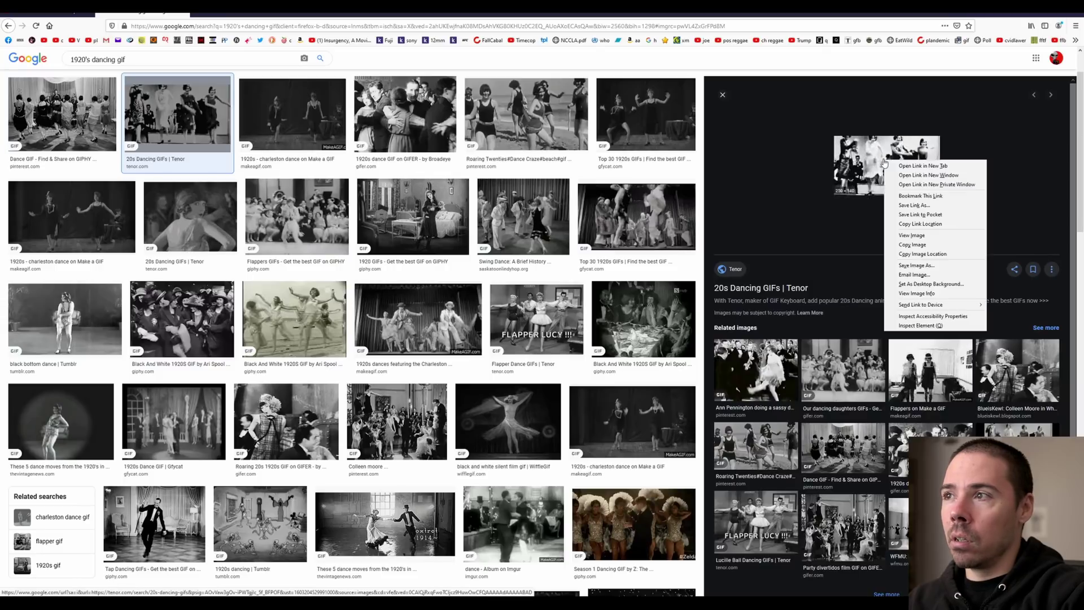
{"action": "left_click", "coordinate": [918, 266]}
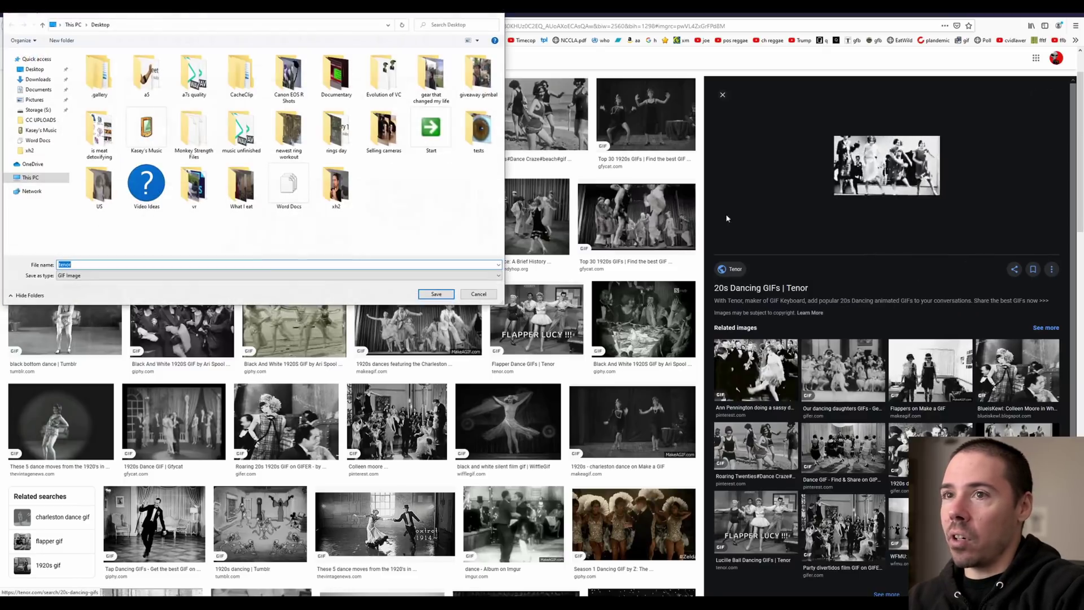
{"action": "left_click", "coordinate": [437, 294]}
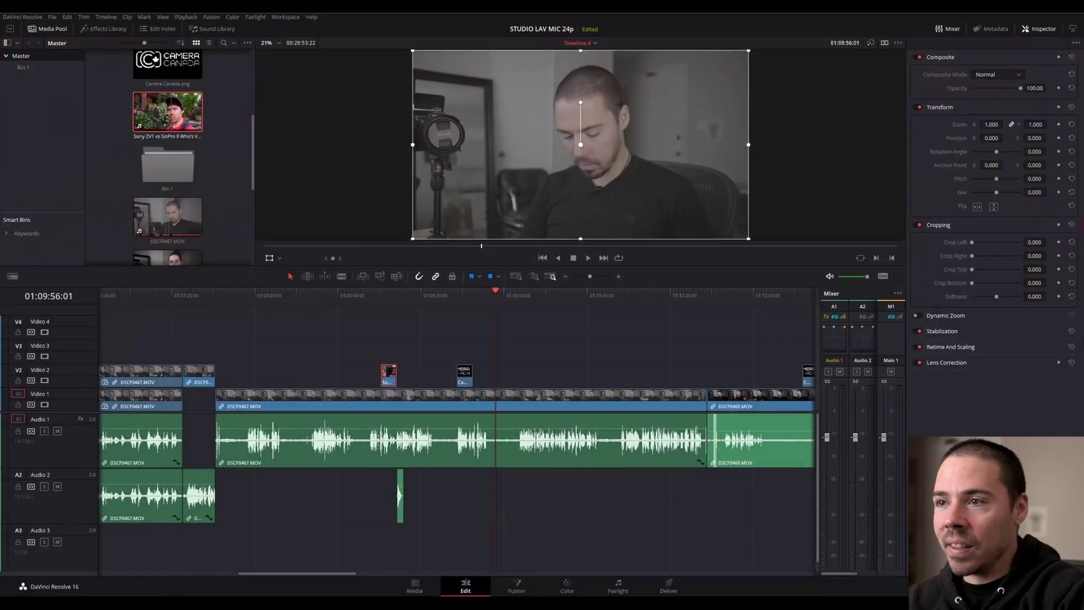
{"action": "left_click_drag", "start_coordinate": [469, 508], "coordinate": [501, 372]}
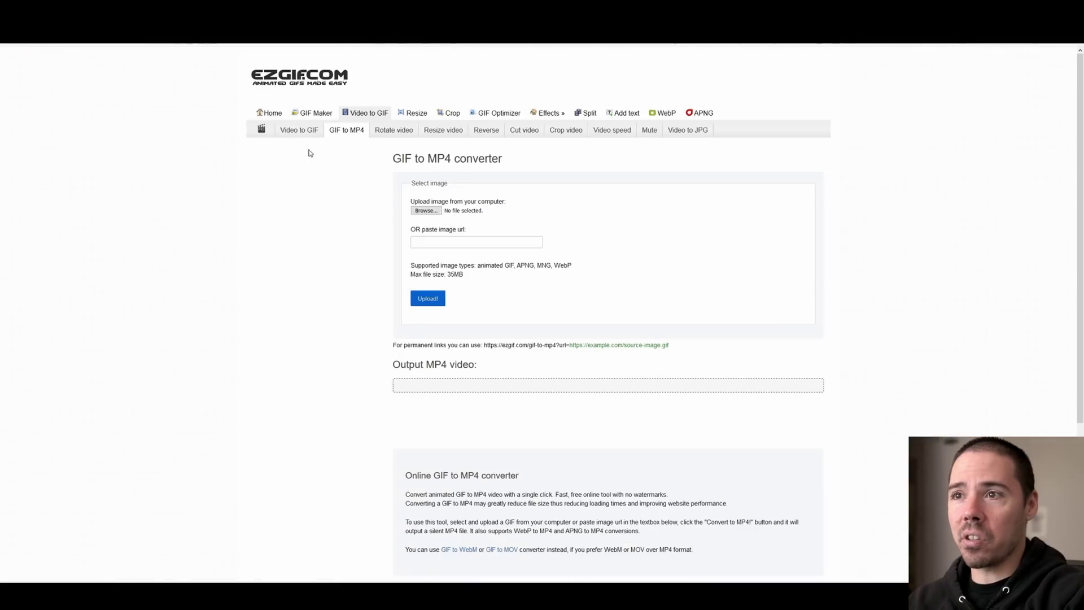
Upload the tenor GIF to ezgif's GIF to MP4 converter, convert it, and save the MP4.
{"action": "left_click", "coordinate": [429, 212]}
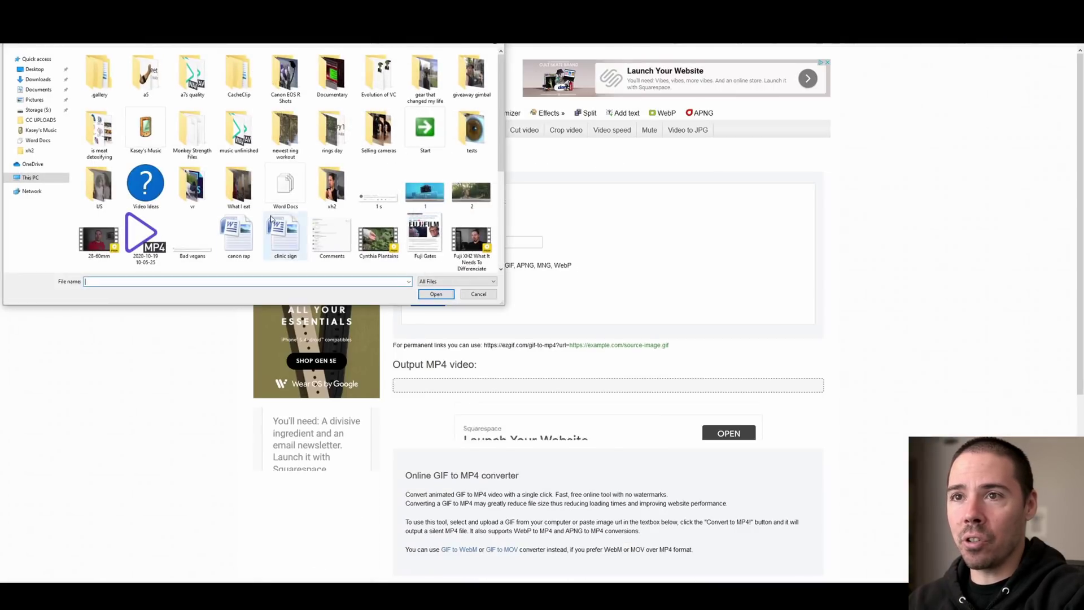
{"action": "scroll", "coordinate": [176, 210], "scroll_direction": "down", "scroll_amount": 5}
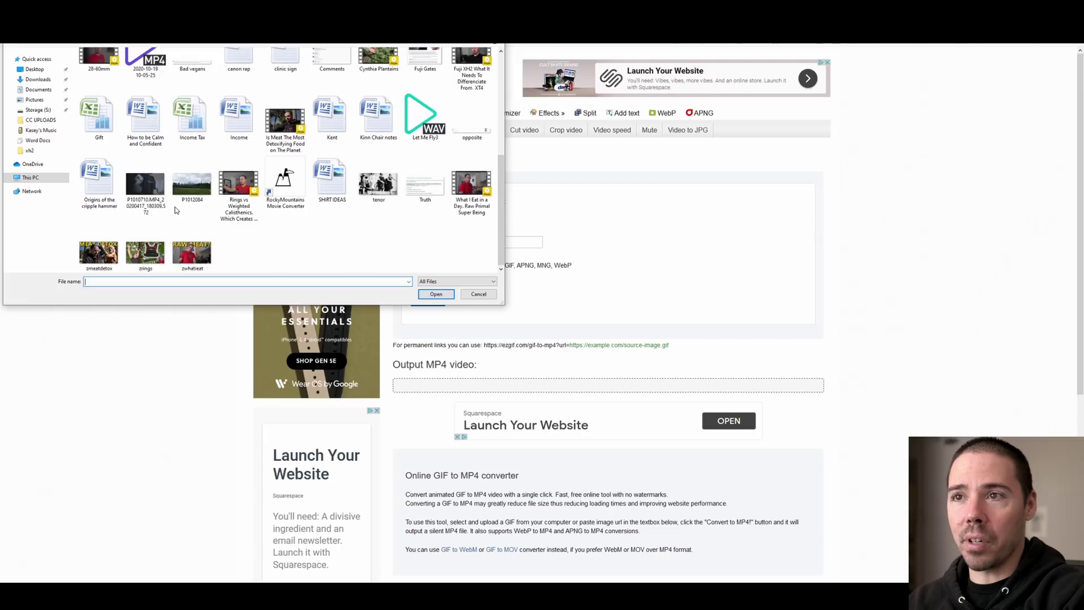
{"action": "double_click", "coordinate": [379, 196]}
{"action": "left_click", "coordinate": [427, 301]}
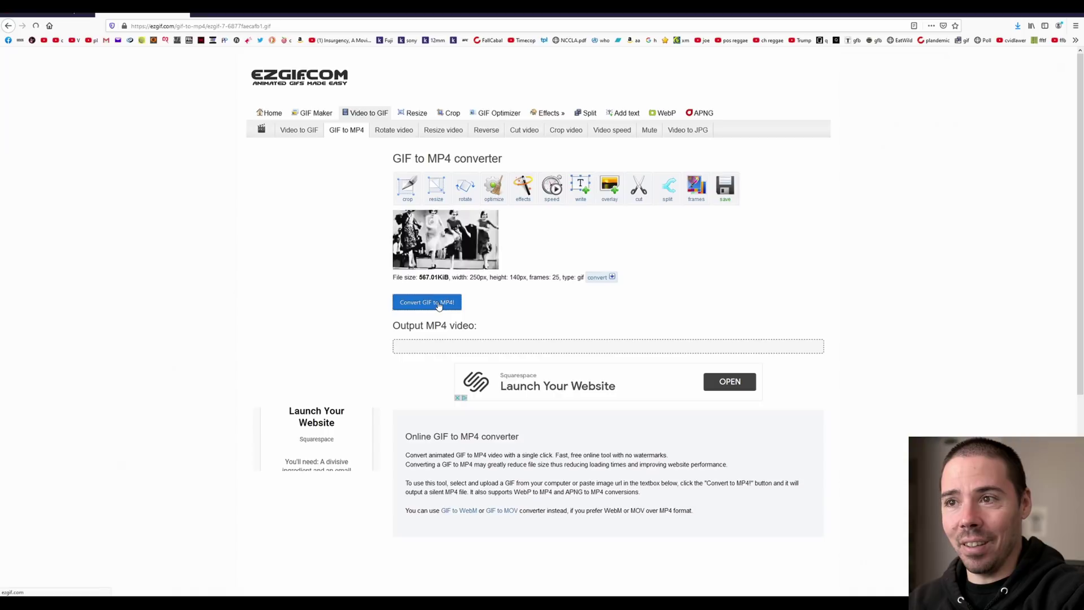
{"action": "left_click", "coordinate": [438, 306]}
{"action": "left_click", "coordinate": [734, 327]}
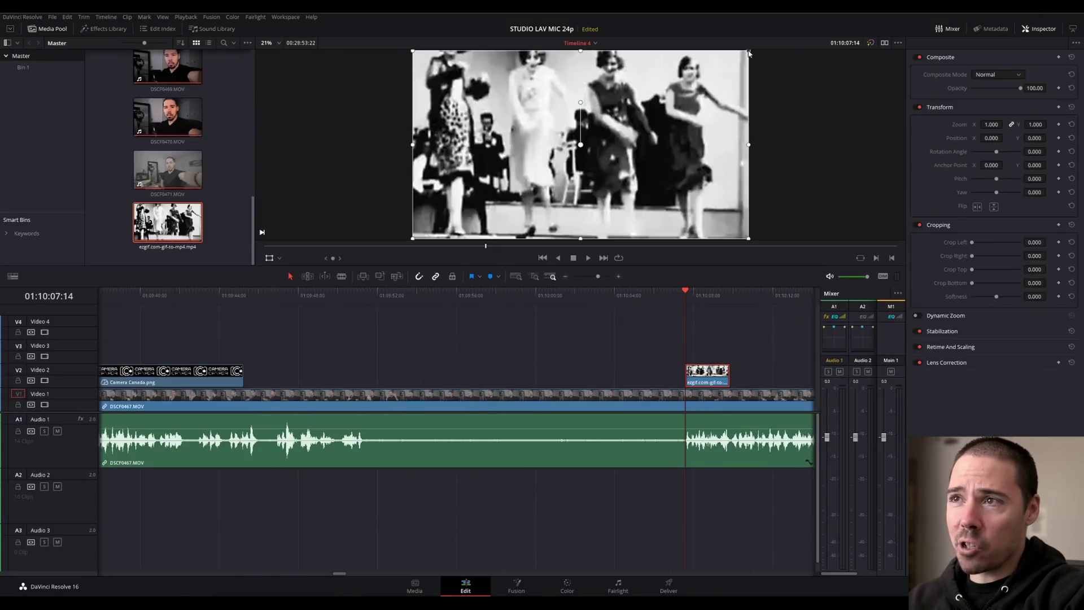
Scale the dancing GIF overlay to 0.439, move it to the lower left, and play it back.
{"action": "left_click_drag", "start_coordinate": [750, 51], "coordinate": [668, 107]}
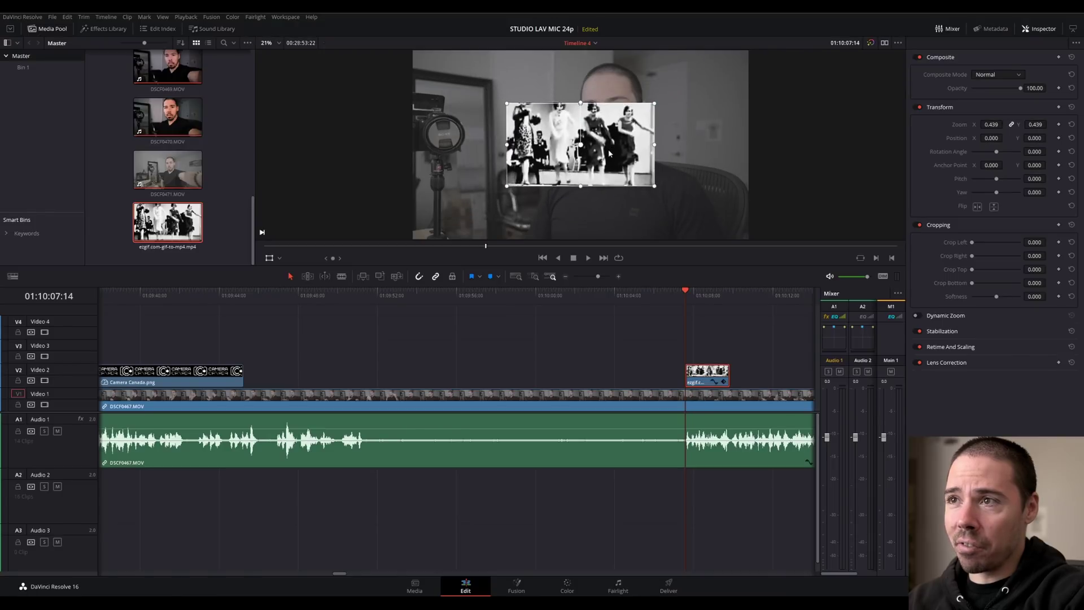
{"action": "left_click_drag", "start_coordinate": [609, 153], "coordinate": [514, 208]}
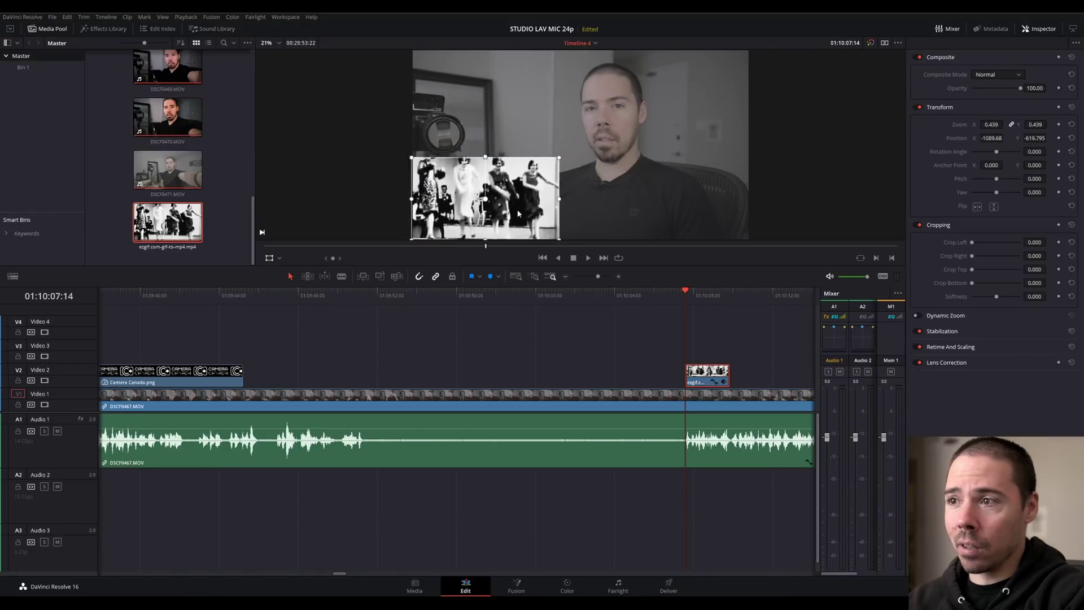
{"action": "key", "text": "space"}
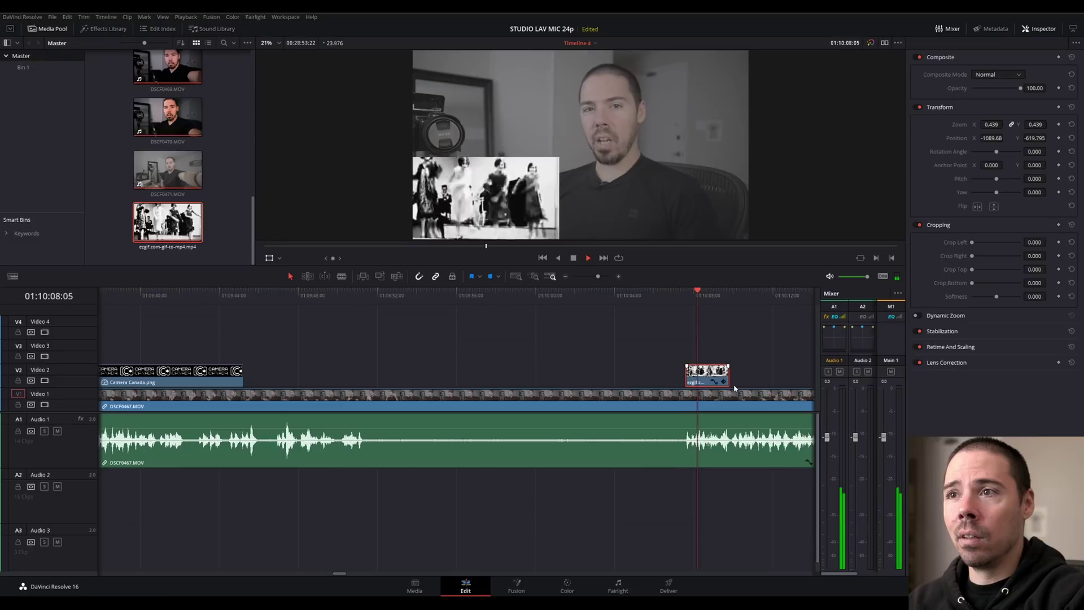
{"action": "key", "text": "space"}
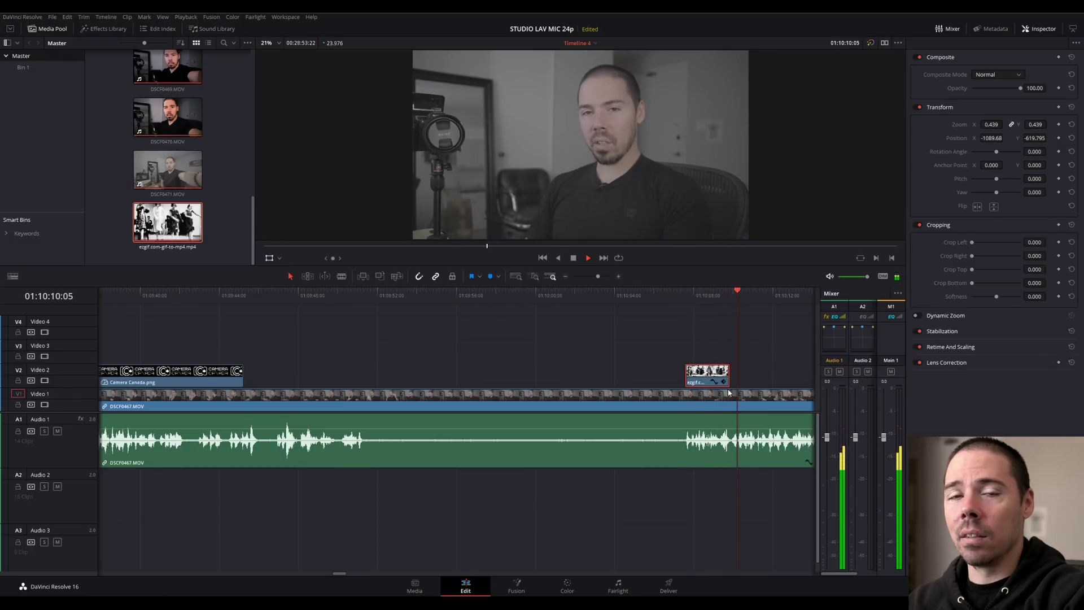
Paste DSCF0467.MOV's video attributes onto DSCF0468 and another clip, then expand Lens Correction.
{"action": "left_click", "coordinate": [493, 397]}
{"action": "scroll", "coordinate": [493, 397], "scroll_direction": "down", "scroll_amount": 5}
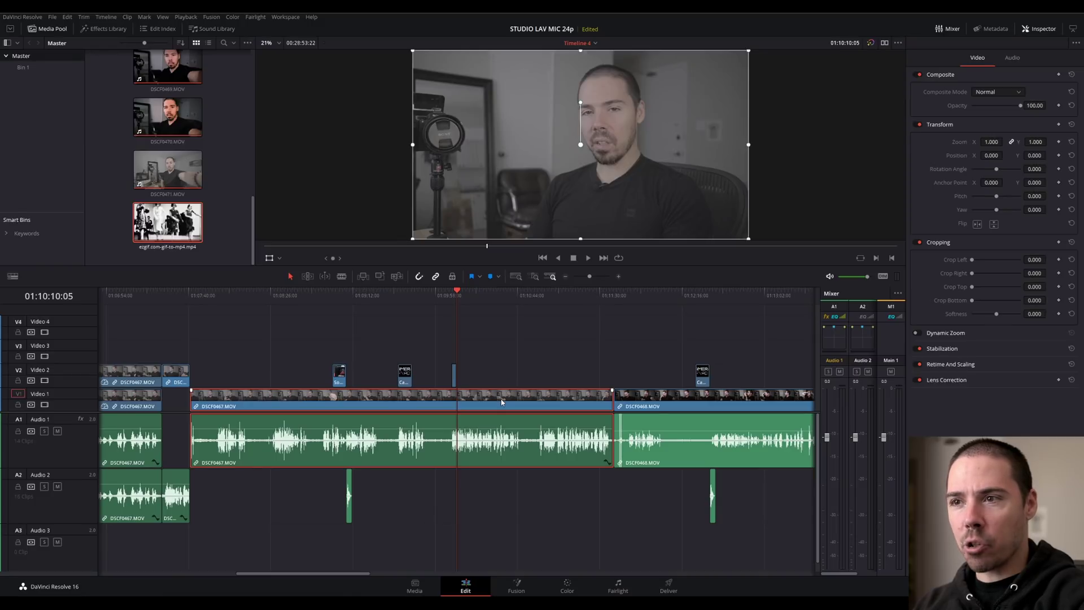
{"action": "left_click", "coordinate": [646, 296]}
{"action": "left_click", "coordinate": [648, 405], "text": "ctrl"}
{"action": "key", "text": "alt+v"}
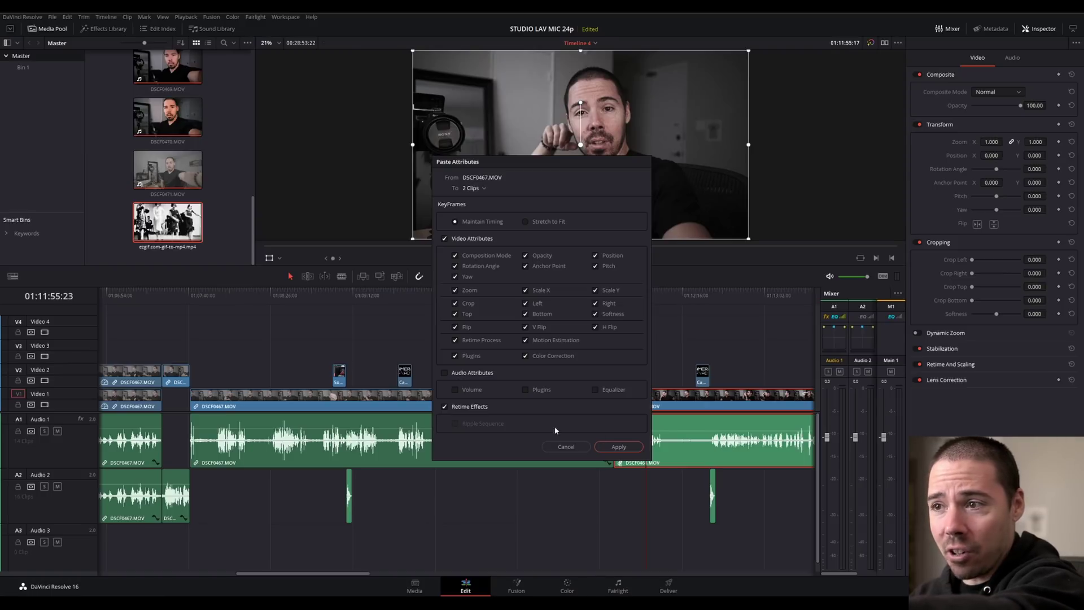
{"action": "left_click", "coordinate": [622, 448]}
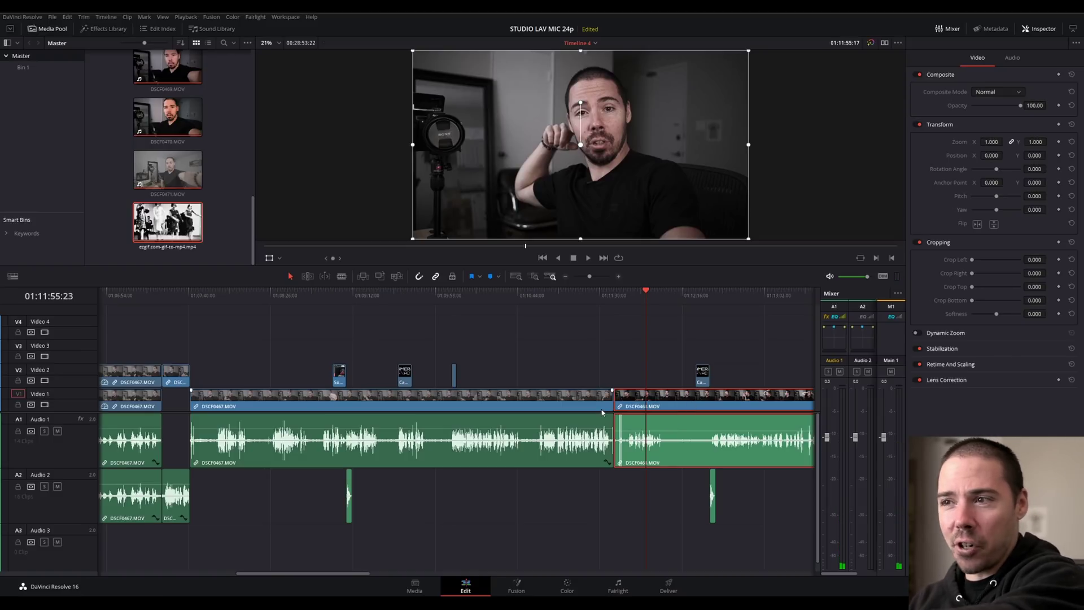
{"action": "left_click", "coordinate": [961, 380]}
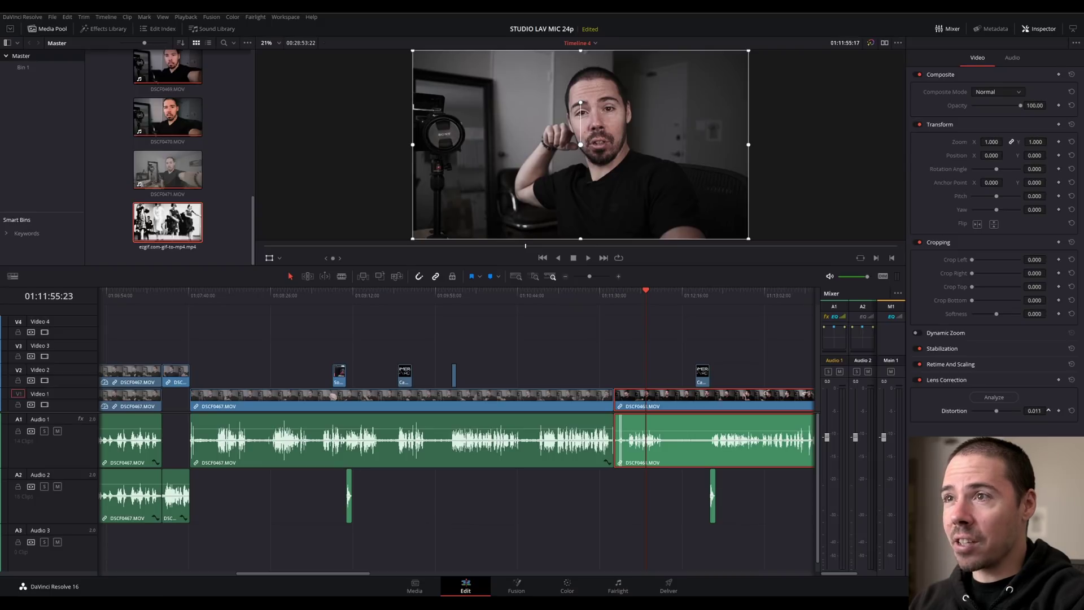
Set DSCF0468's lens distortion to 0.286, edit DSCF0469's distortion, then play back from DSCF0470.
{"action": "mouse_move", "coordinate": [1034, 411]}
{"action": "left_mouse_down"}
{"action": "mouse_move", "coordinate": [1056, 410]}
{"action": "mouse_move", "coordinate": [1045, 411]}
{"action": "left_mouse_up"}
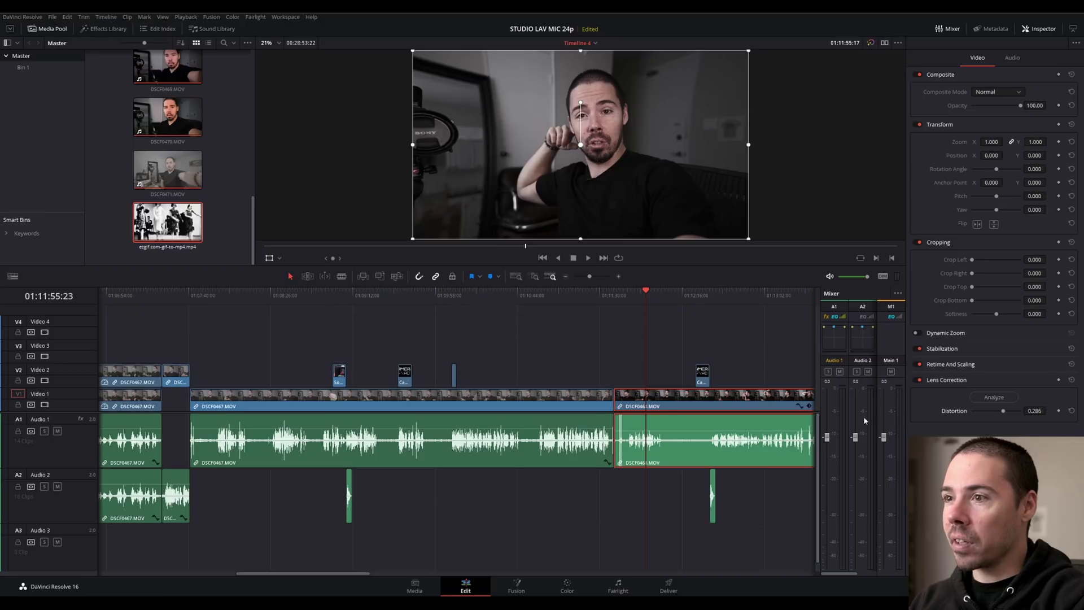
{"action": "scroll", "coordinate": [660, 421], "scroll_direction": "down", "scroll_amount": 2}
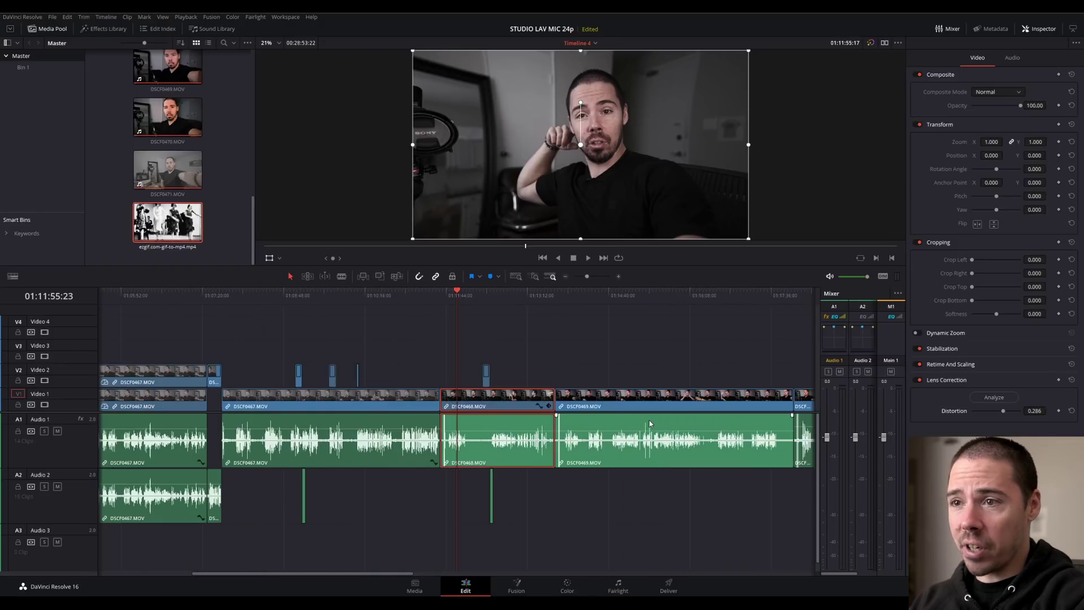
{"action": "left_click", "coordinate": [613, 401]}
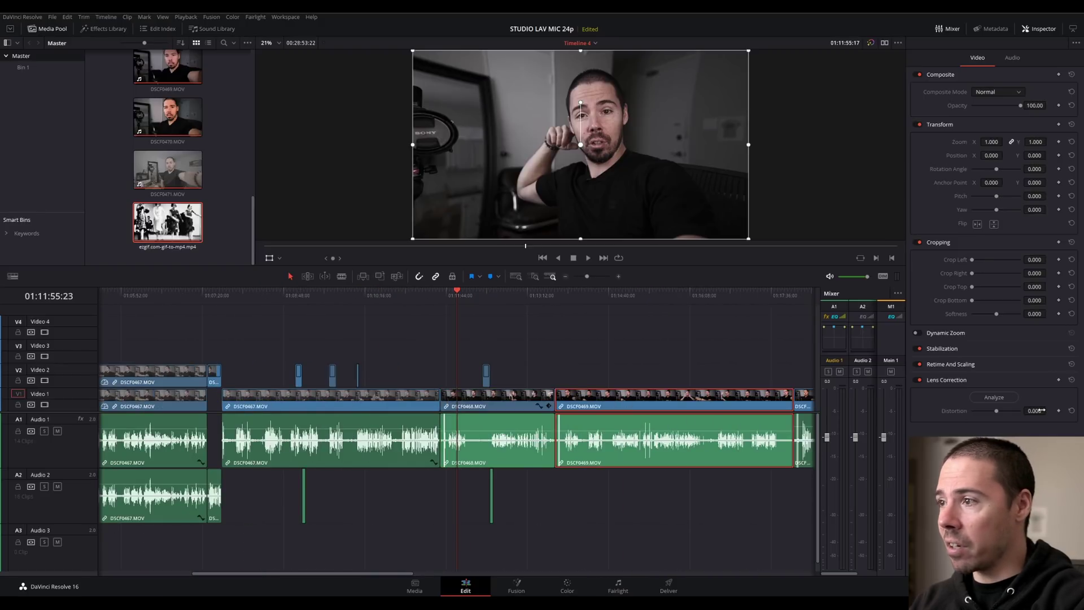
{"action": "left_click", "coordinate": [1033, 412]}
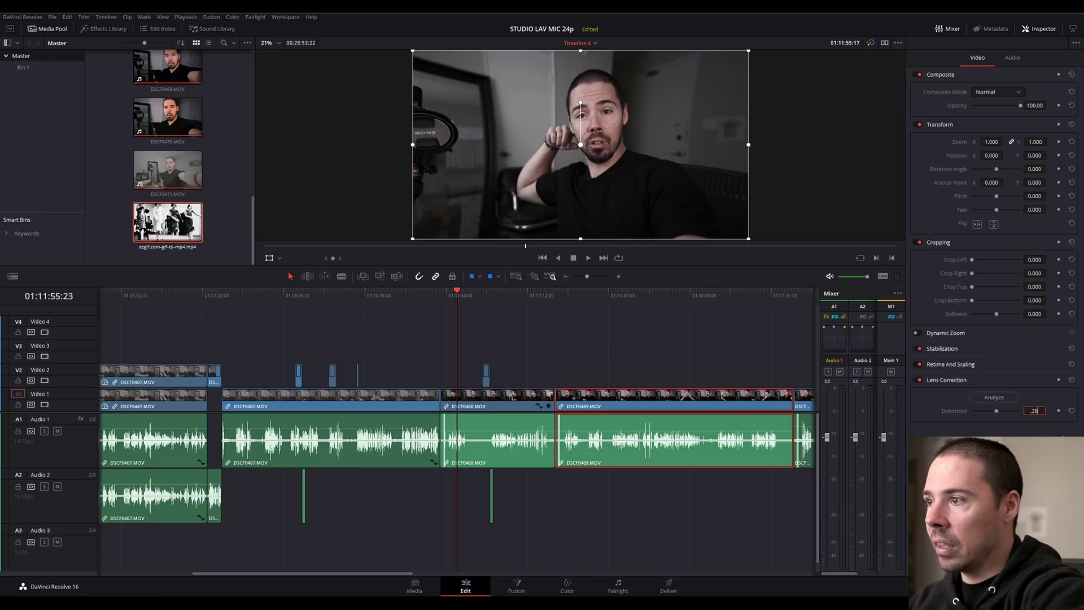
{"action": "scroll", "coordinate": [621, 440], "scroll_direction": "right", "scroll_amount": 3}
{"action": "left_click", "coordinate": [726, 400]}
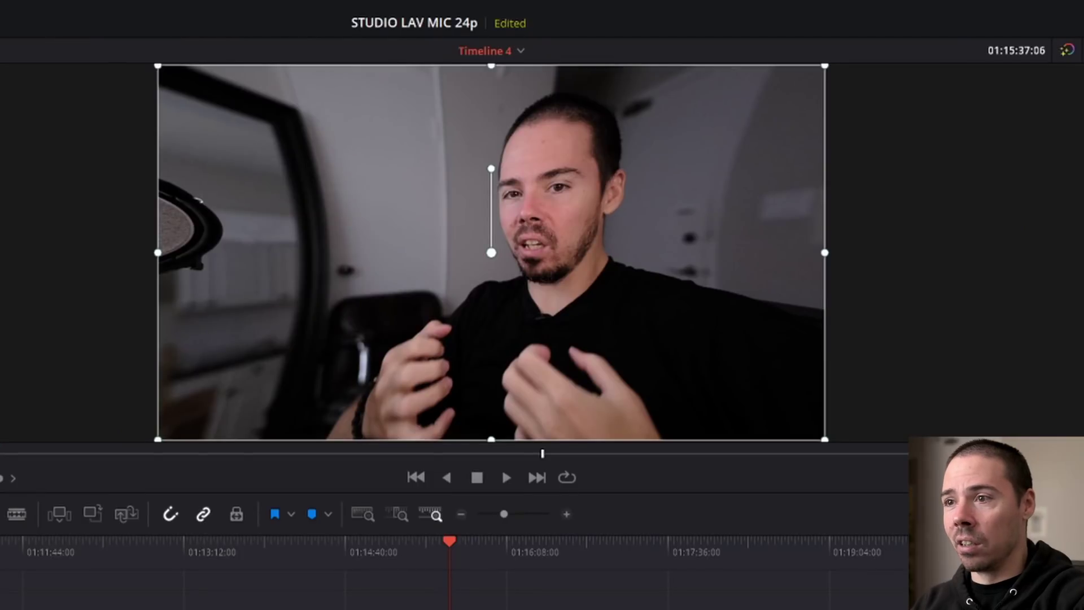
{"action": "key", "text": "space"}
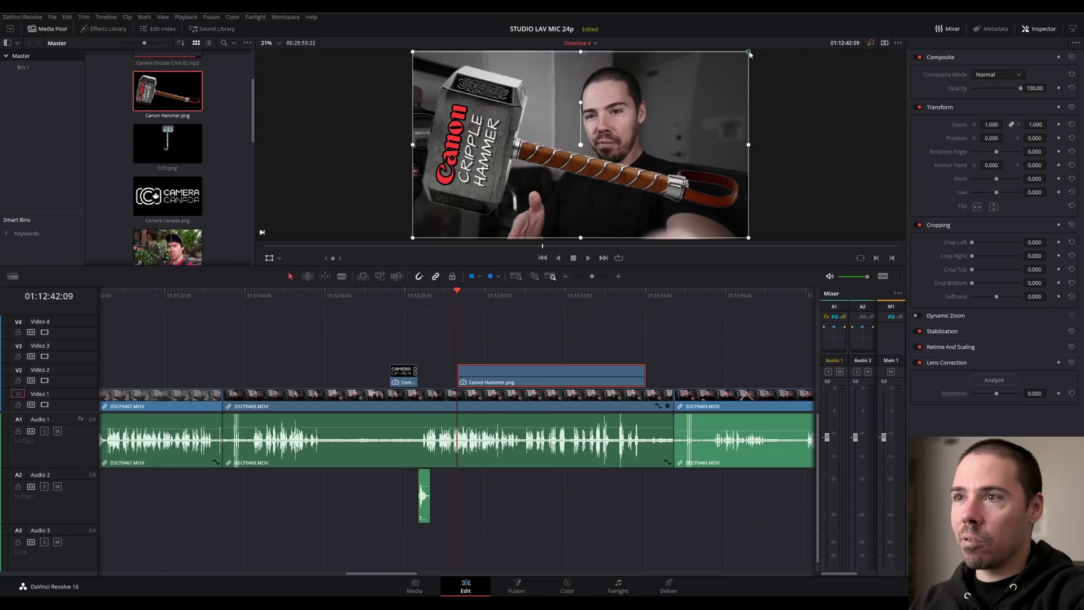
Shrink the Canon Hammer overlay to 0.429 zoom, tilt it, move it left, and zero the lens distortion.
{"action": "left_click_drag", "start_coordinate": [750, 55], "coordinate": [653, 105]}
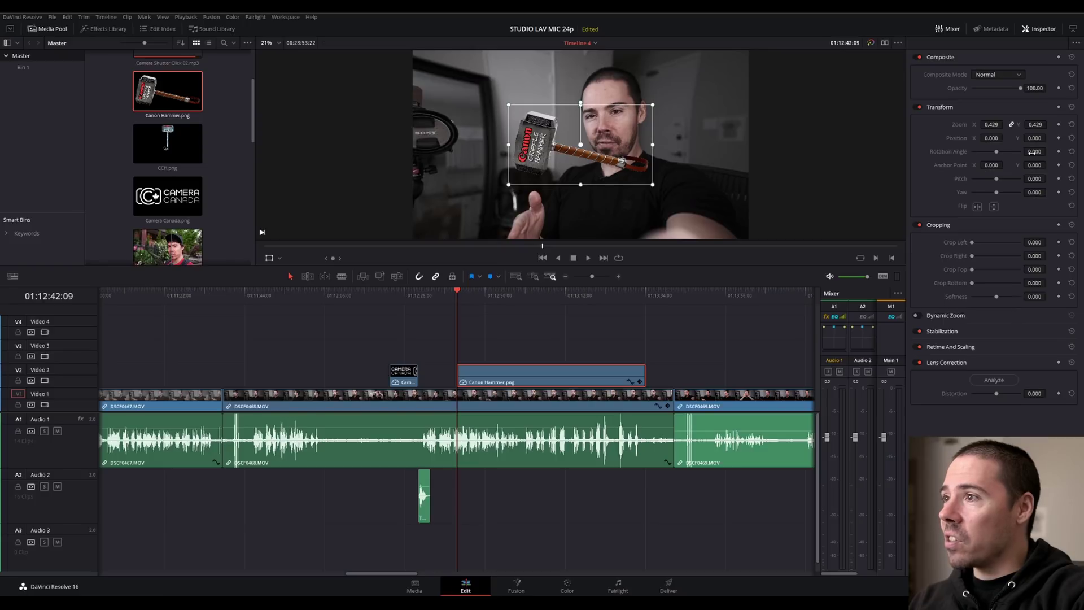
{"action": "left_click_drag", "start_coordinate": [1034, 153], "coordinate": [984, 152]}
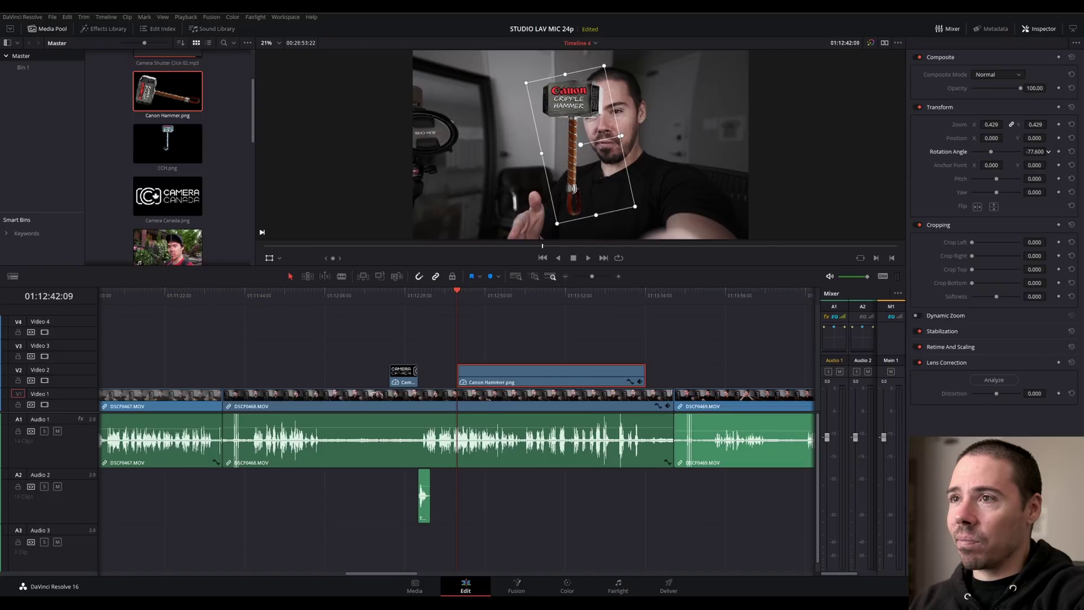
{"action": "left_click_drag", "start_coordinate": [607, 180], "coordinate": [498, 174]}
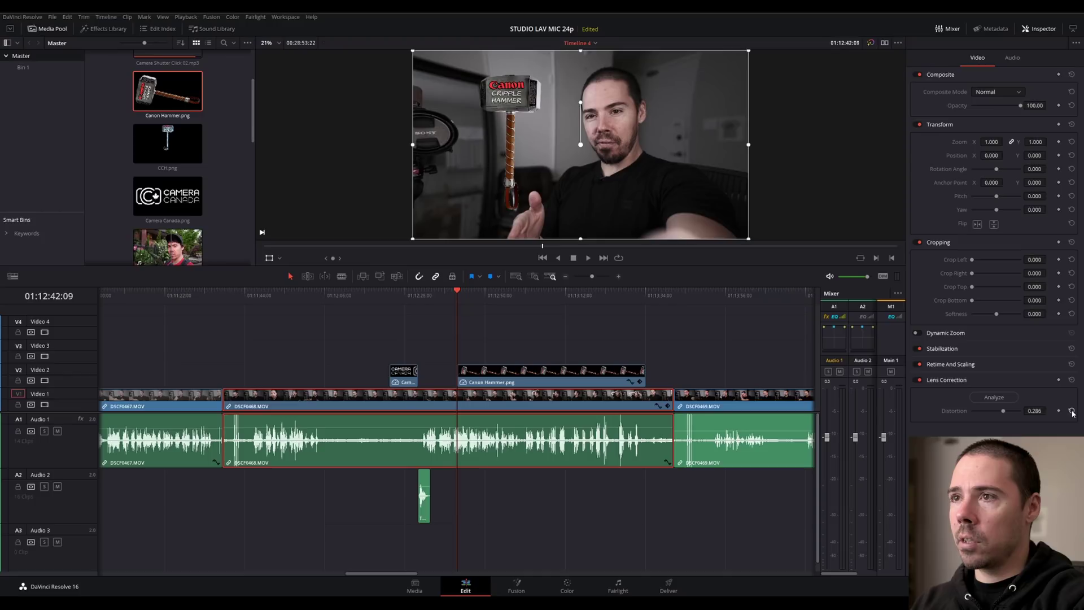
{"action": "left_click", "coordinate": [1072, 412]}
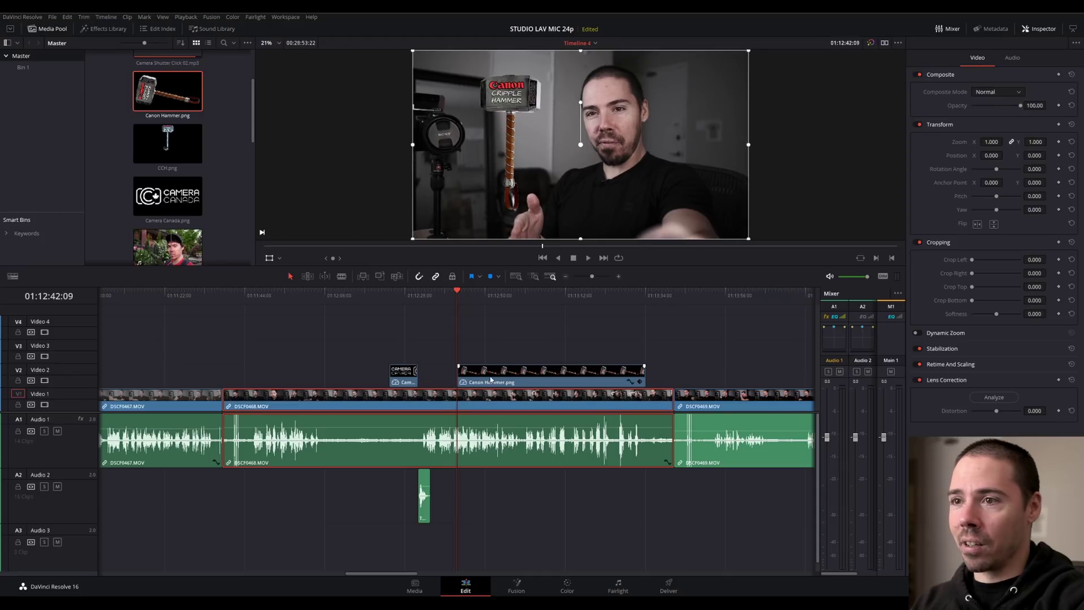
Shift the hammer's anchor point and set a Rotation Angle keyframe at -77.6°.
{"action": "left_click", "coordinate": [491, 380]}
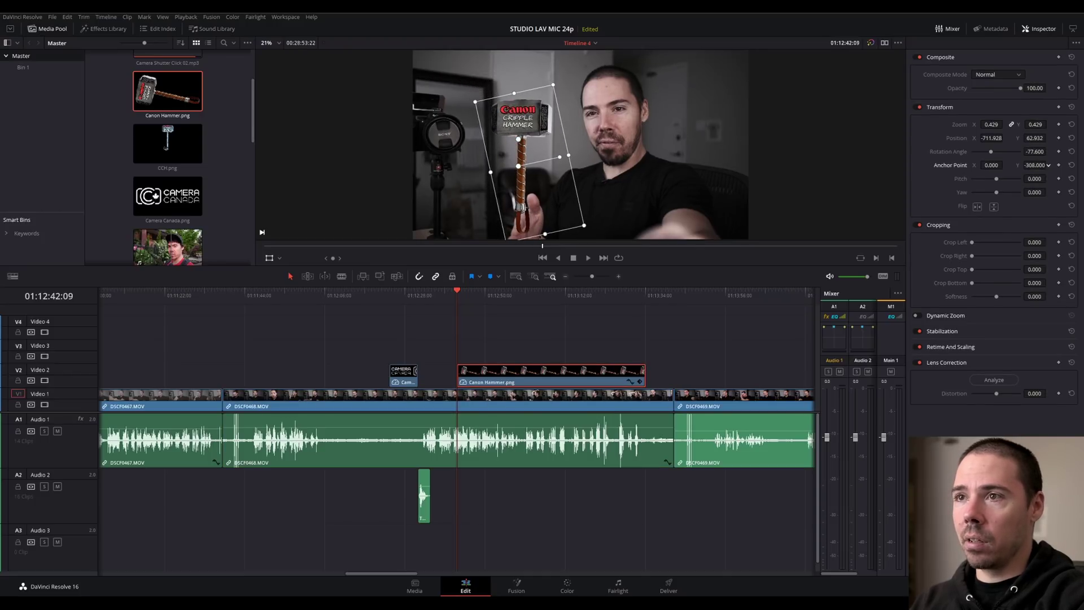
{"action": "left_click_drag", "start_coordinate": [1035, 165], "coordinate": [1061, 154]}
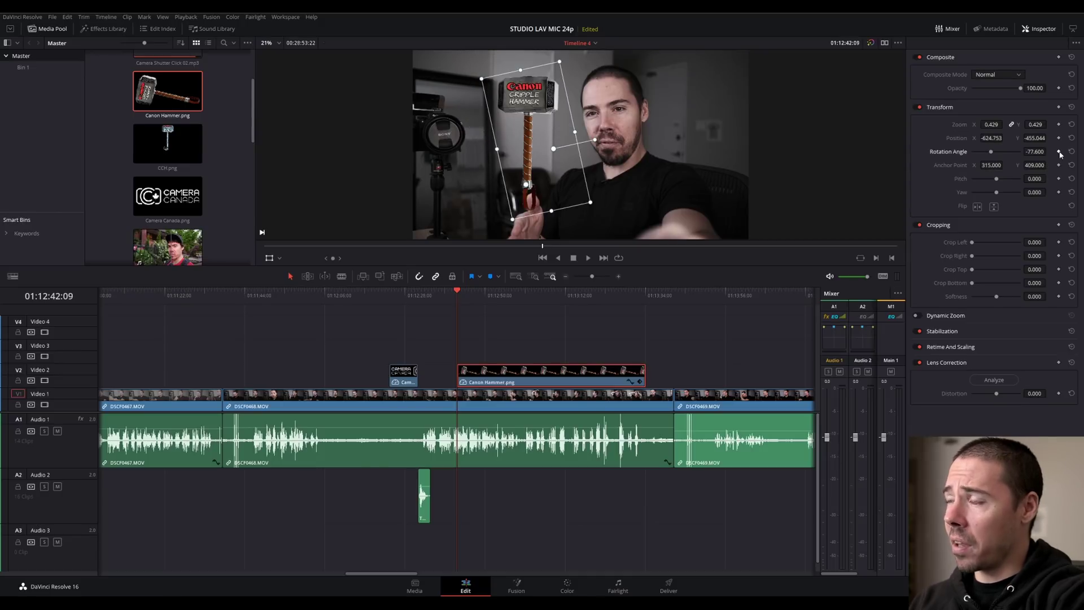
{"action": "left_click", "coordinate": [1059, 152]}
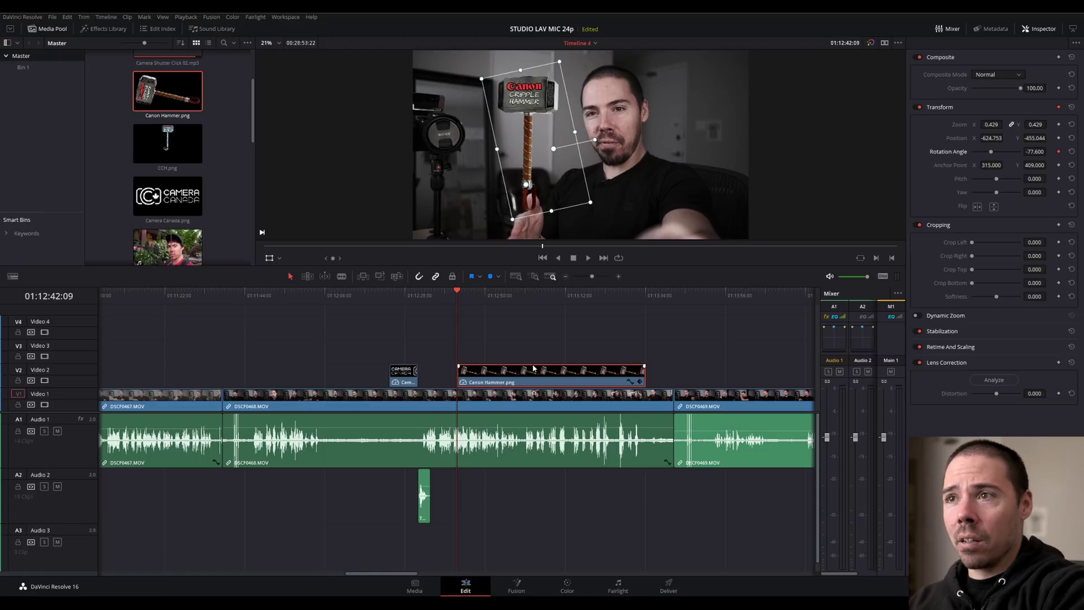
A few frames later, keyframe the hammer's Rotation Angle upright at 0.
{"action": "key", "text": "Right"}
{"action": "key", "text": "Right"}
{"action": "key", "text": "Right"}
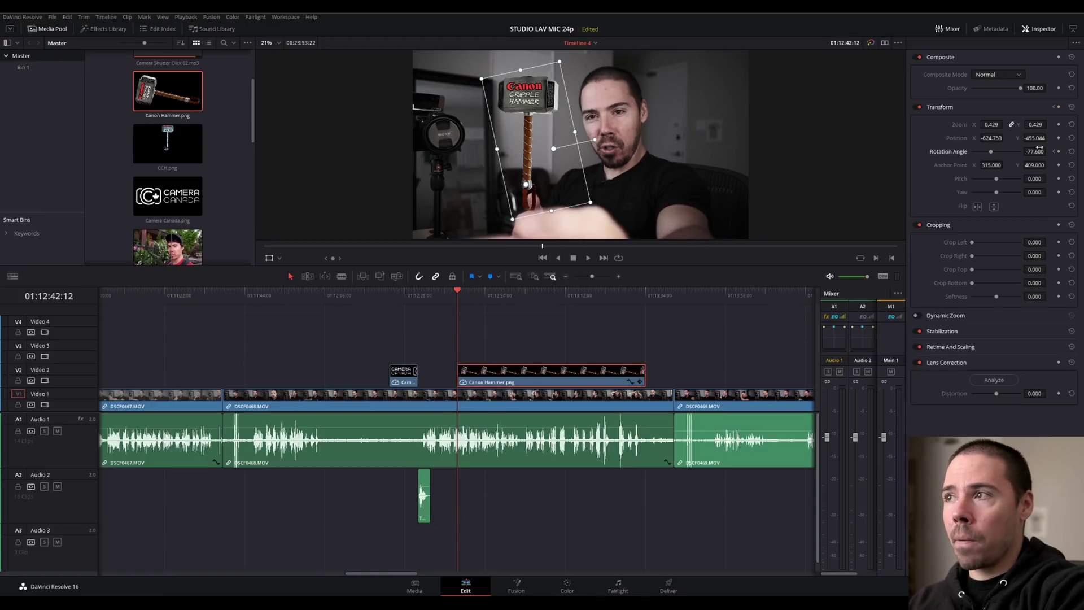
{"action": "left_click_drag", "start_coordinate": [1035, 151], "coordinate": [1016, 151]}
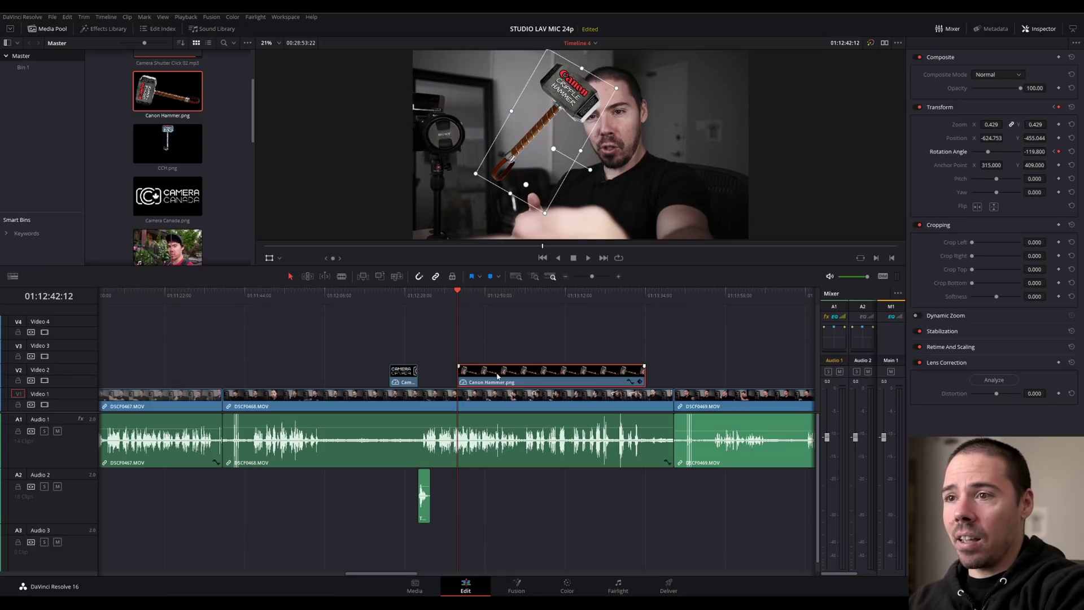
{"action": "left_click", "coordinate": [1072, 152]}
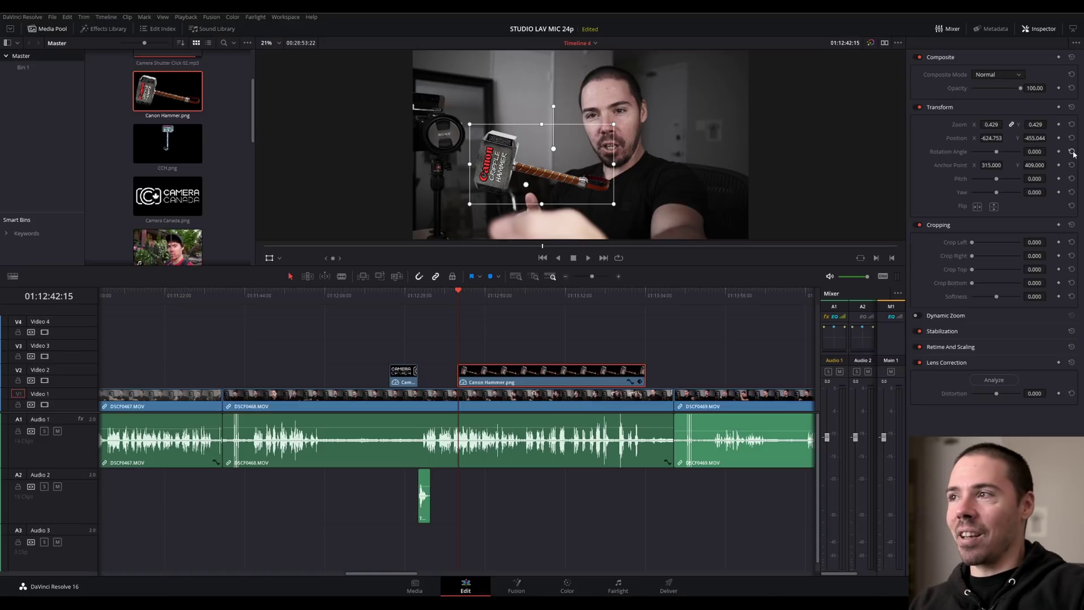
{"action": "key", "text": "ctrl+z"}
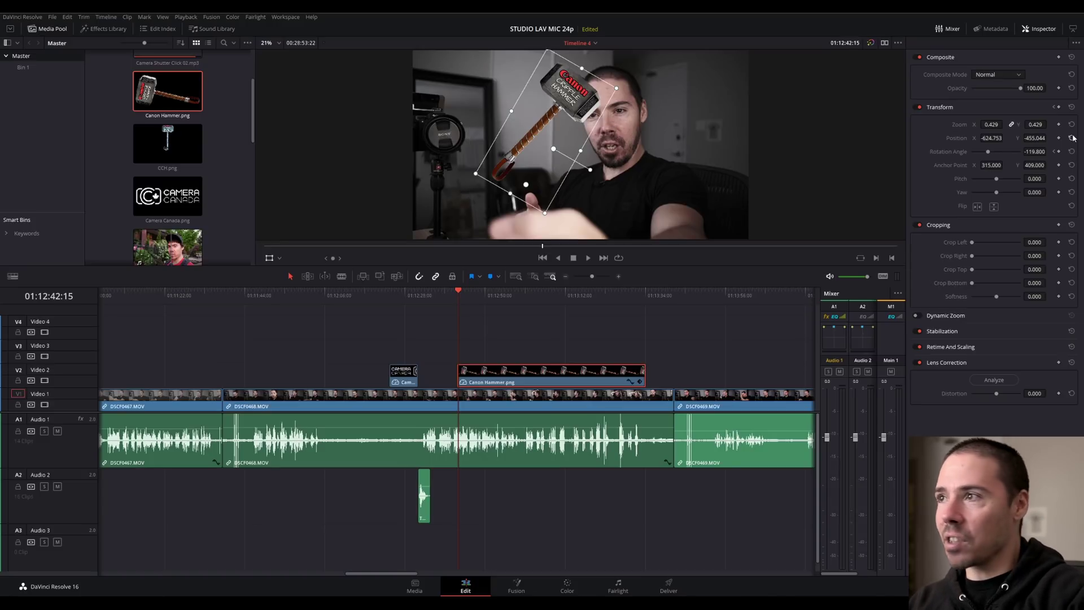
{"action": "double_click", "coordinate": [1035, 151]}
{"action": "type", "text": "0"}
{"action": "key", "text": "Return"}
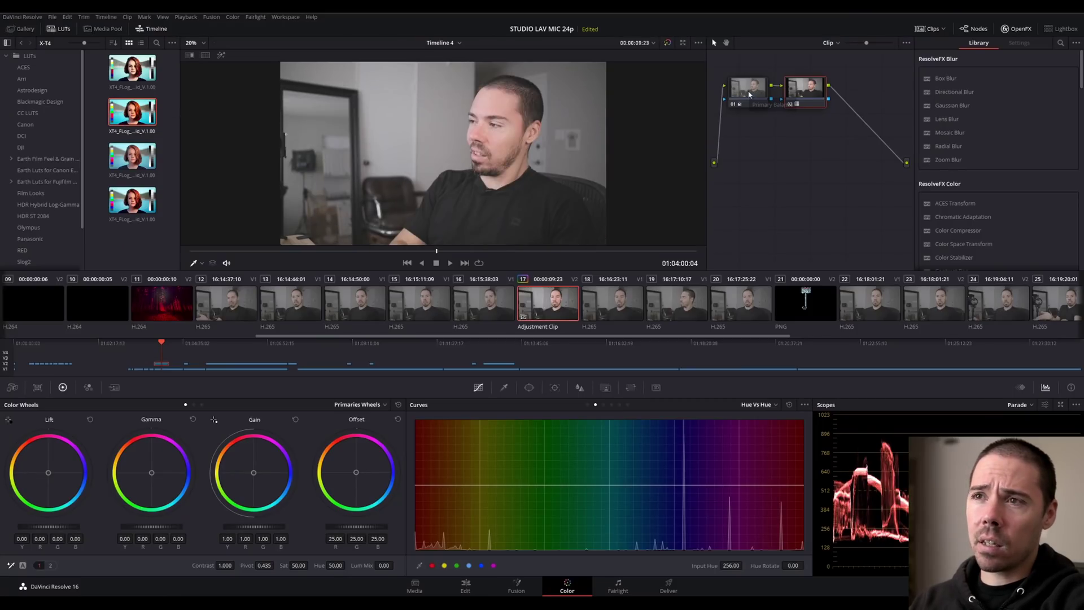
Blade the adjustment clip at the playhead and select its second half.
{"action": "key", "text": "shift+4"}
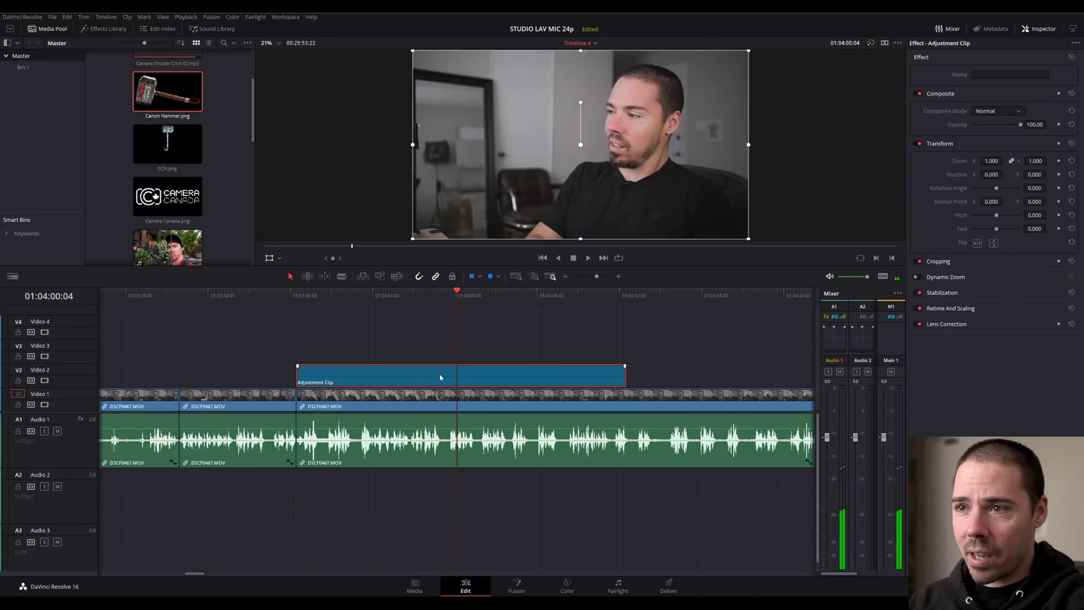
{"action": "key", "text": "Left"}
{"action": "key", "text": "Left"}
{"action": "key", "text": "Left"}
{"action": "key", "text": "Left"}
{"action": "key", "text": "Left"}
{"action": "key", "text": "Left"}
{"action": "key", "text": "Left"}
{"action": "key", "text": "Left"}
{"action": "key", "text": "Left"}
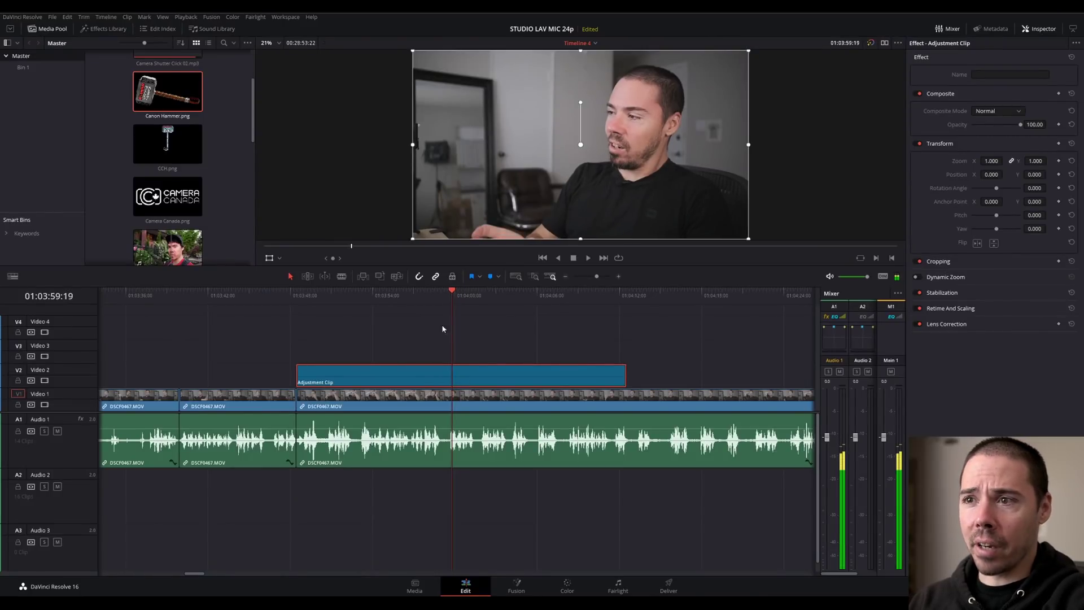
{"action": "key", "text": "ctrl+b"}
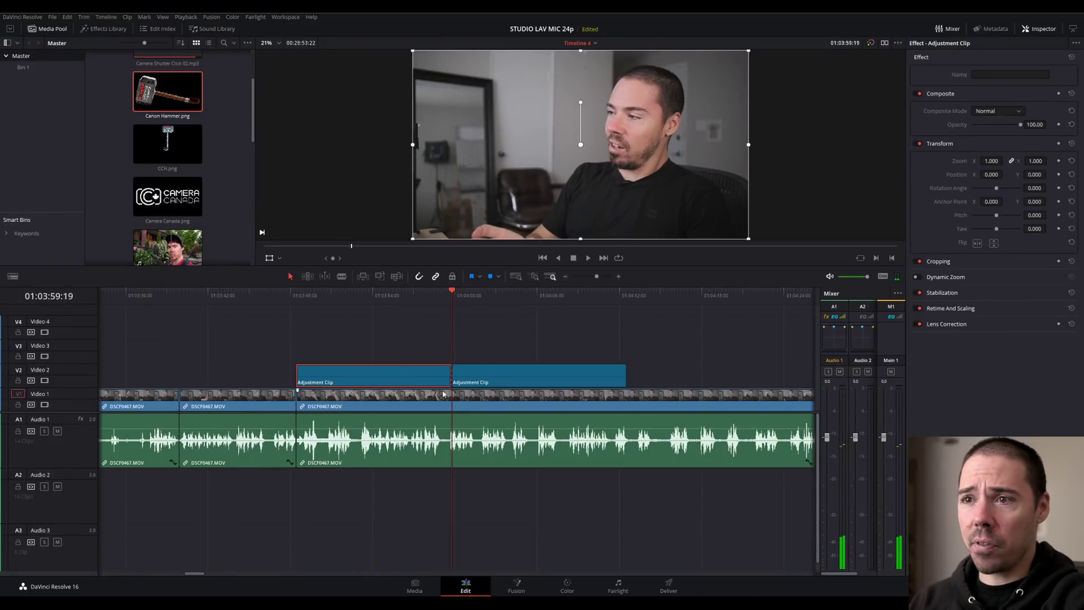
{"action": "left_click", "coordinate": [465, 296]}
{"action": "left_click", "coordinate": [476, 377]}
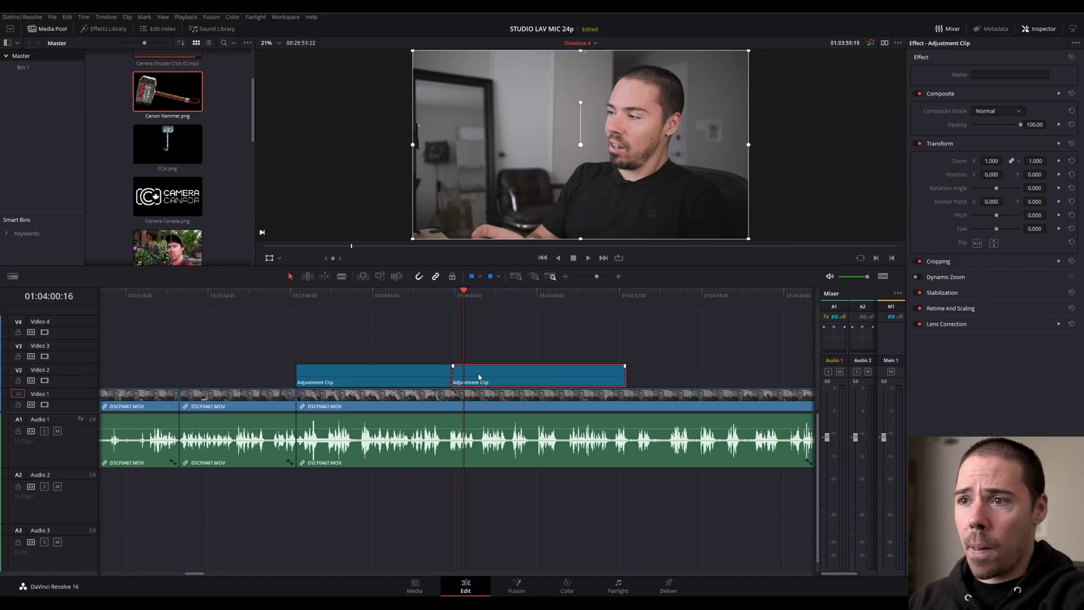
On the Color page, add a serial node and apply the Avatar LUT from CC LUTS.
{"action": "left_click", "coordinate": [554, 589]}
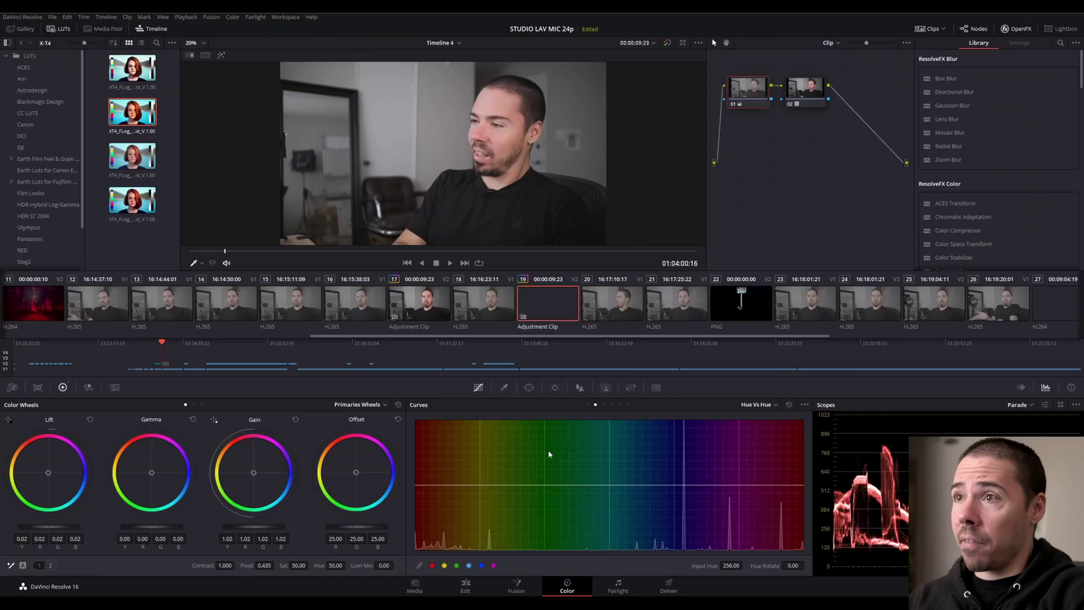
{"action": "left_click", "coordinate": [798, 100]}
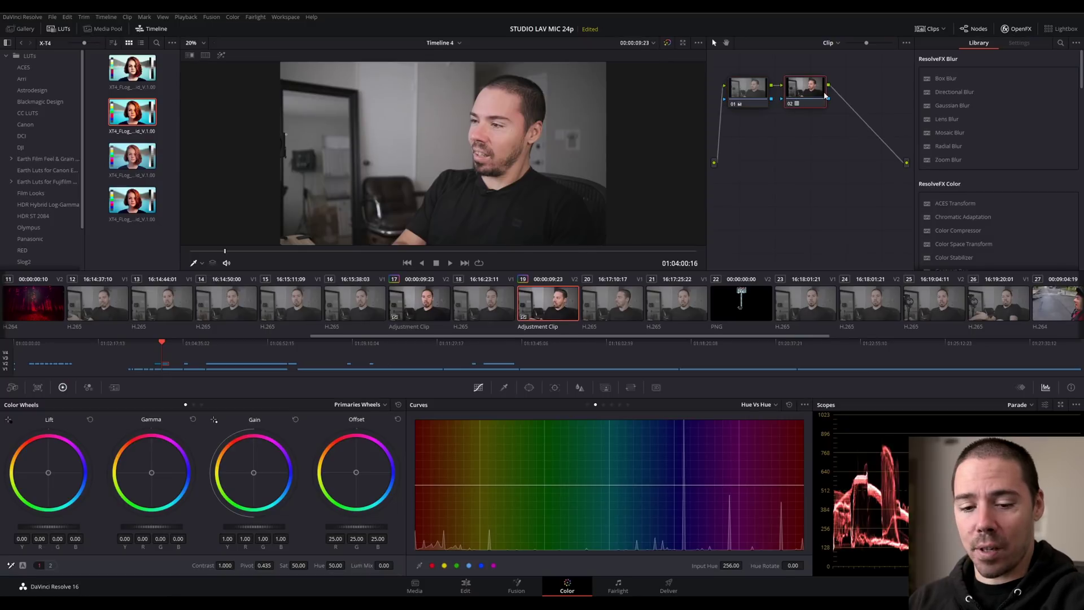
{"action": "key", "text": "alt+s"}
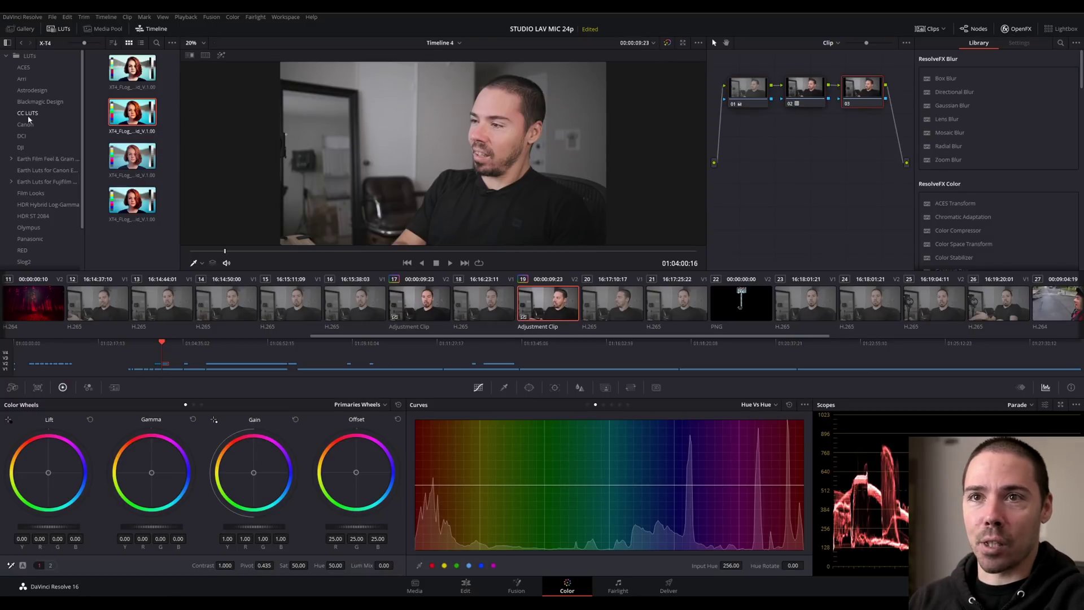
{"action": "left_click", "coordinate": [28, 116]}
{"action": "left_click_drag", "start_coordinate": [129, 67], "coordinate": [863, 88]}
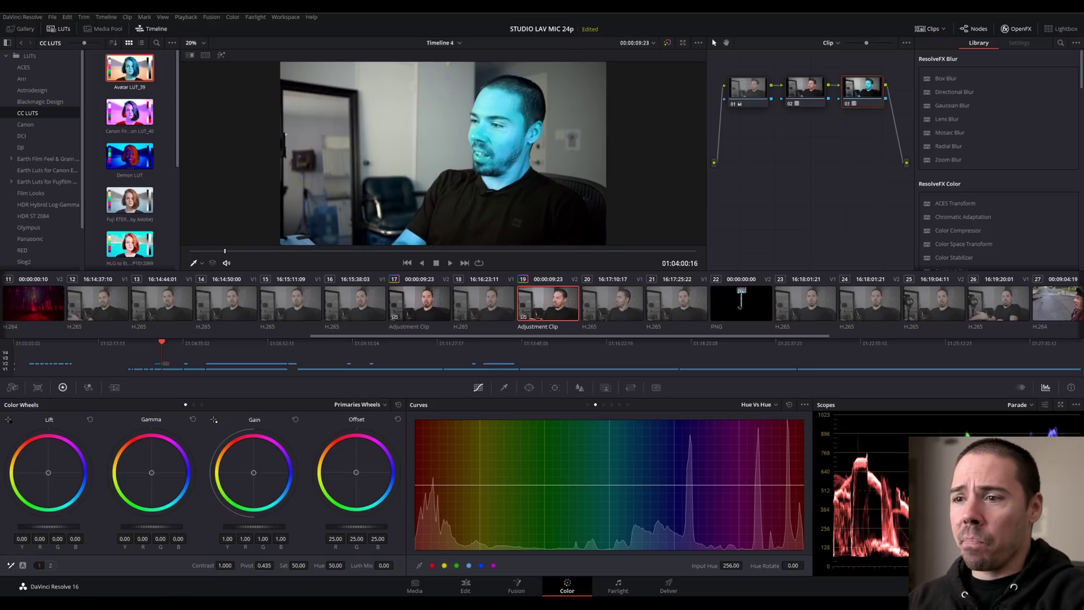
Back on the Edit page, play across the cut to preview the teal LUT, then select DSCF0467.MOV.
{"action": "left_click", "coordinate": [466, 586]}
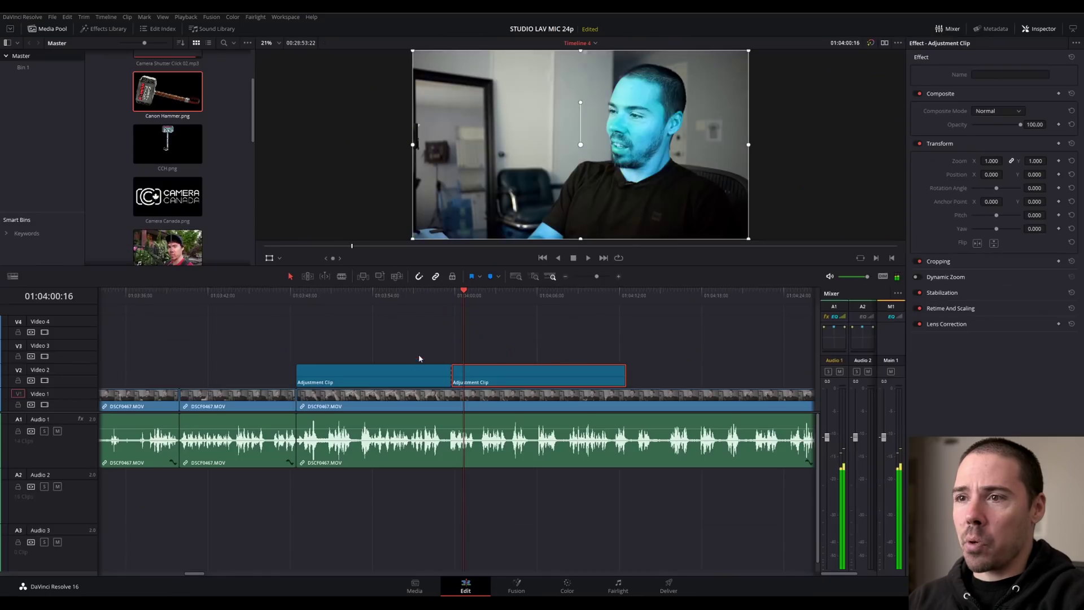
{"action": "left_click", "coordinate": [454, 374]}
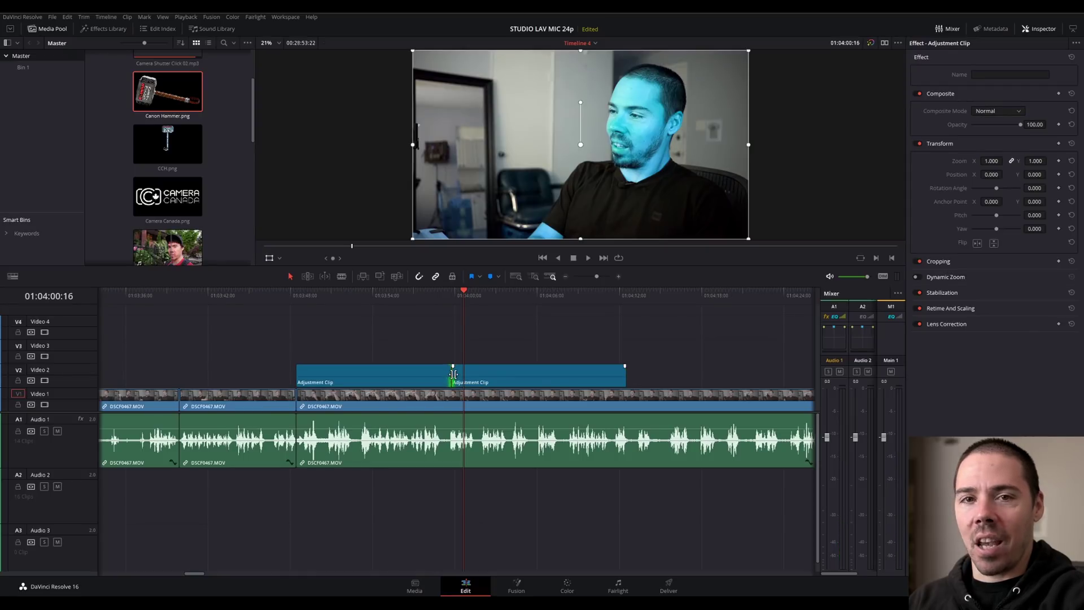
{"action": "left_click", "coordinate": [437, 295]}
{"action": "key", "text": "space"}
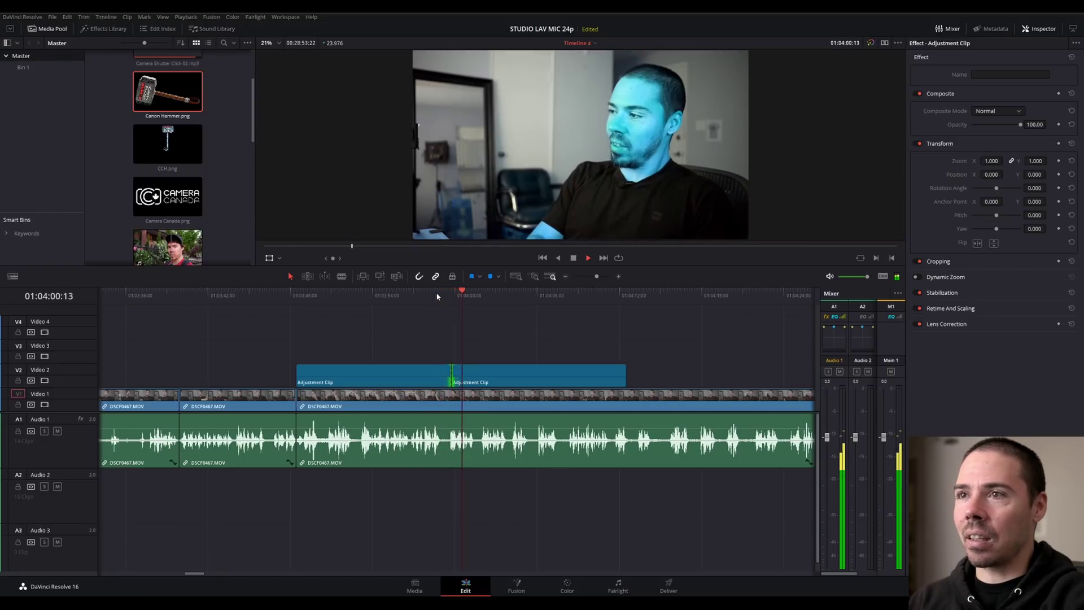
{"action": "key", "text": "space"}
{"action": "left_click", "coordinate": [455, 400]}
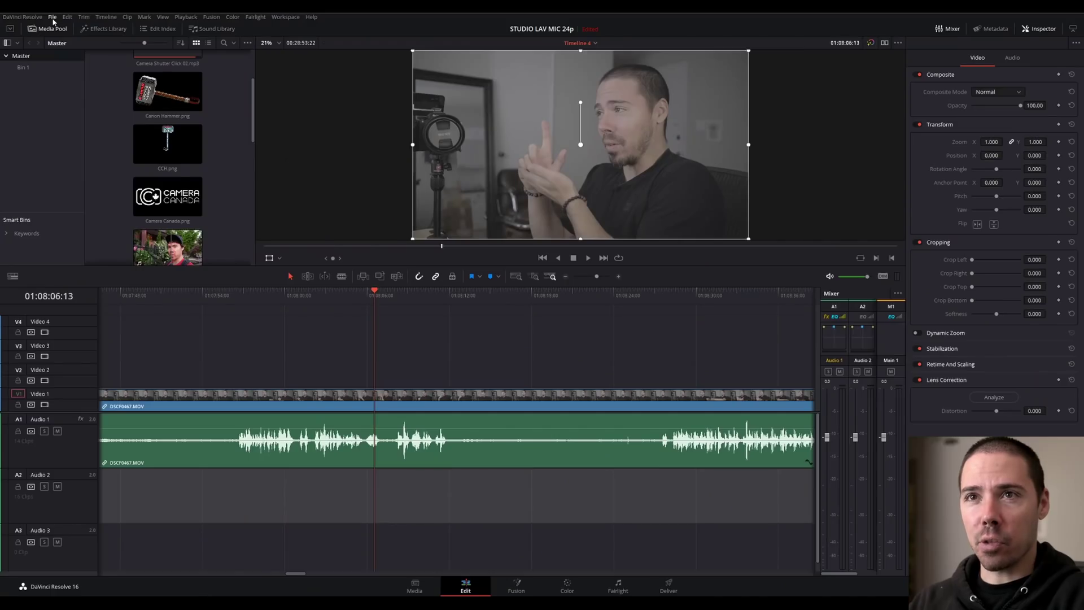
{"action": "left_click", "coordinate": [52, 17]}
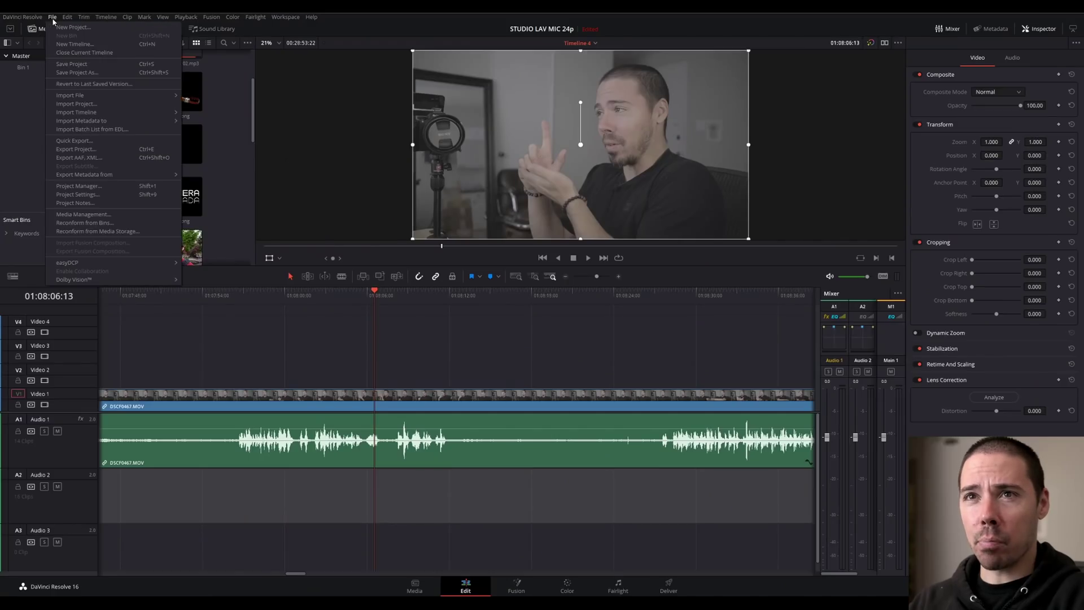
Open the Project Manager from the File menu, showing seven projects including STUDIO LAV MIC 24p.
{"action": "left_click", "coordinate": [84, 188]}
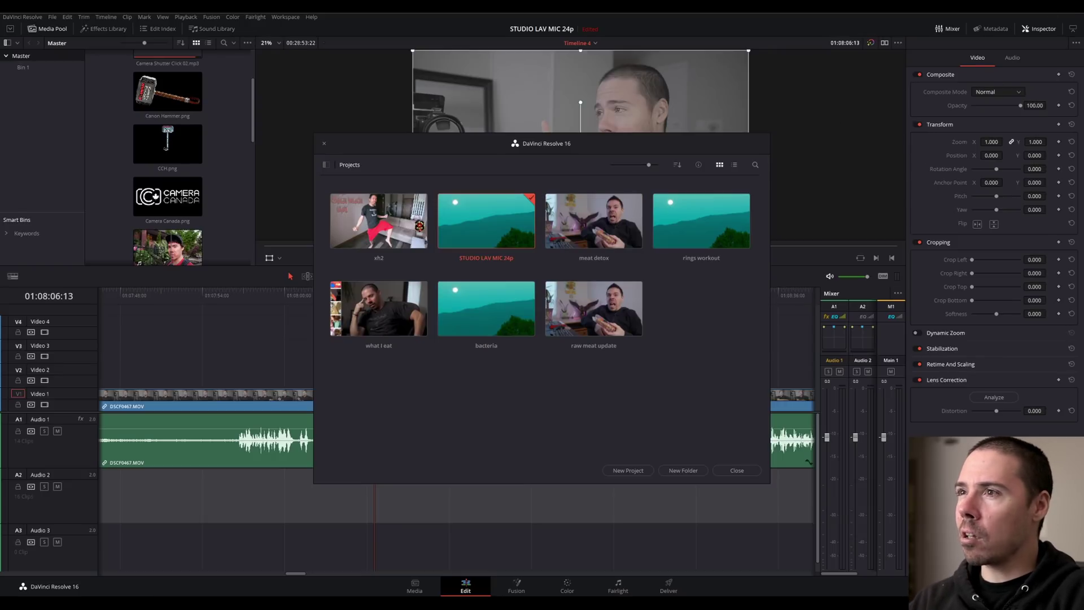
{"action": "left_click", "coordinate": [737, 471]}
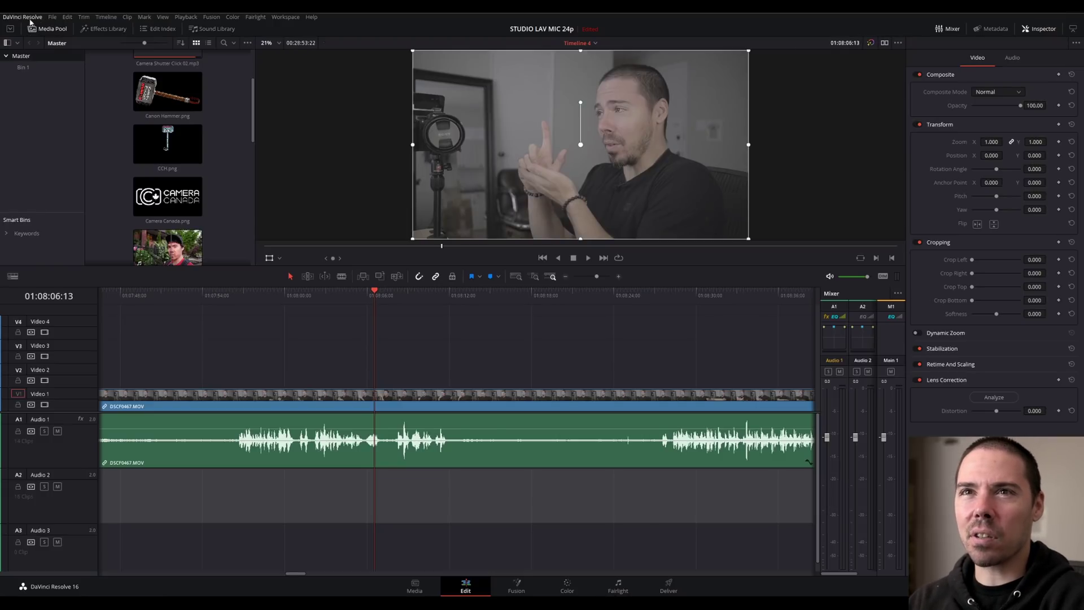
{"action": "left_click", "coordinate": [54, 17]}
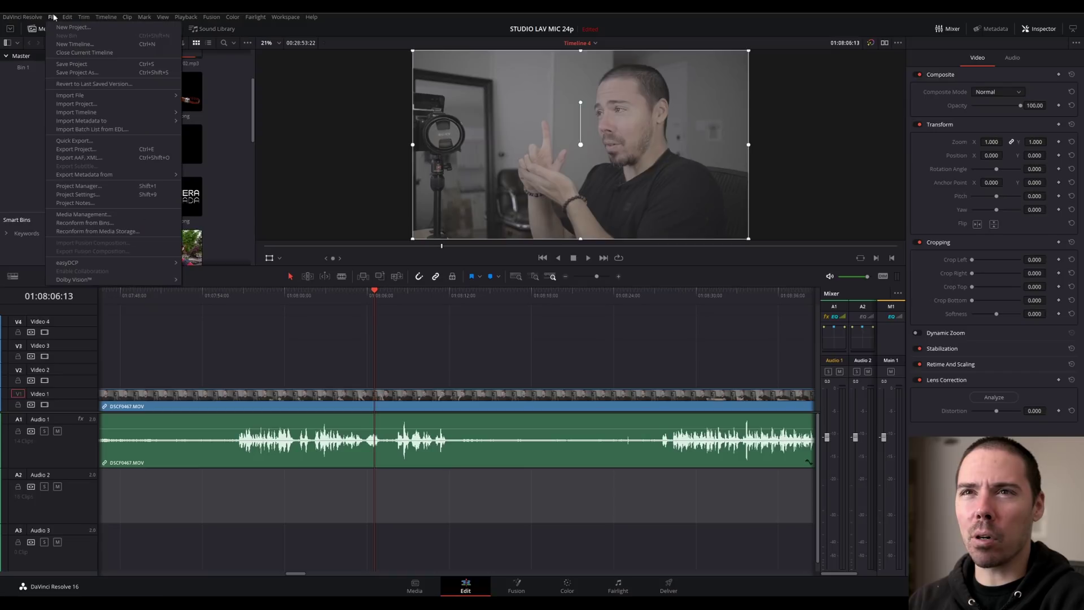
{"action": "left_click", "coordinate": [85, 187]}
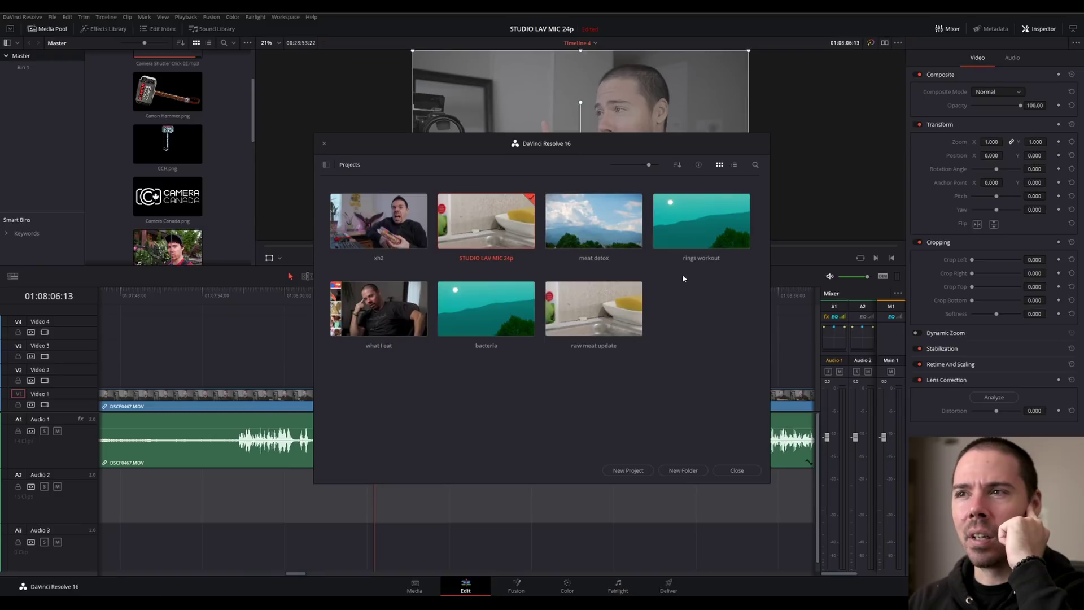